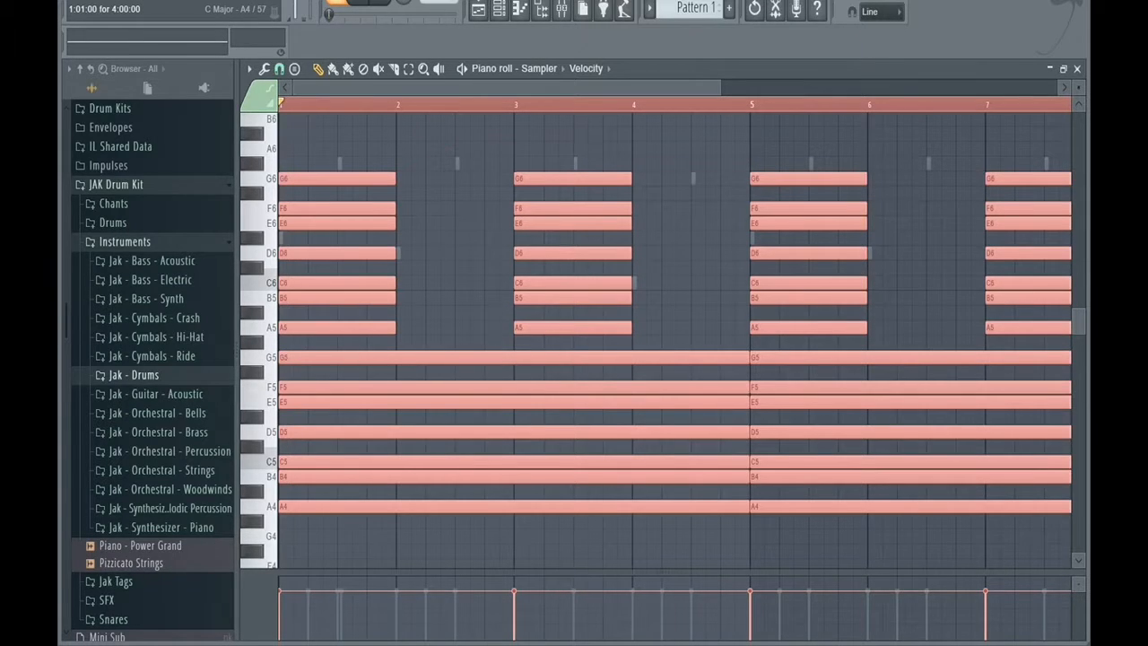
Restore the C minor scale notes in the Sampler piano roll and delete the long C7 note in bar 1 of Morphine #2.
{"action": "key", "text": "ctrl+z"}
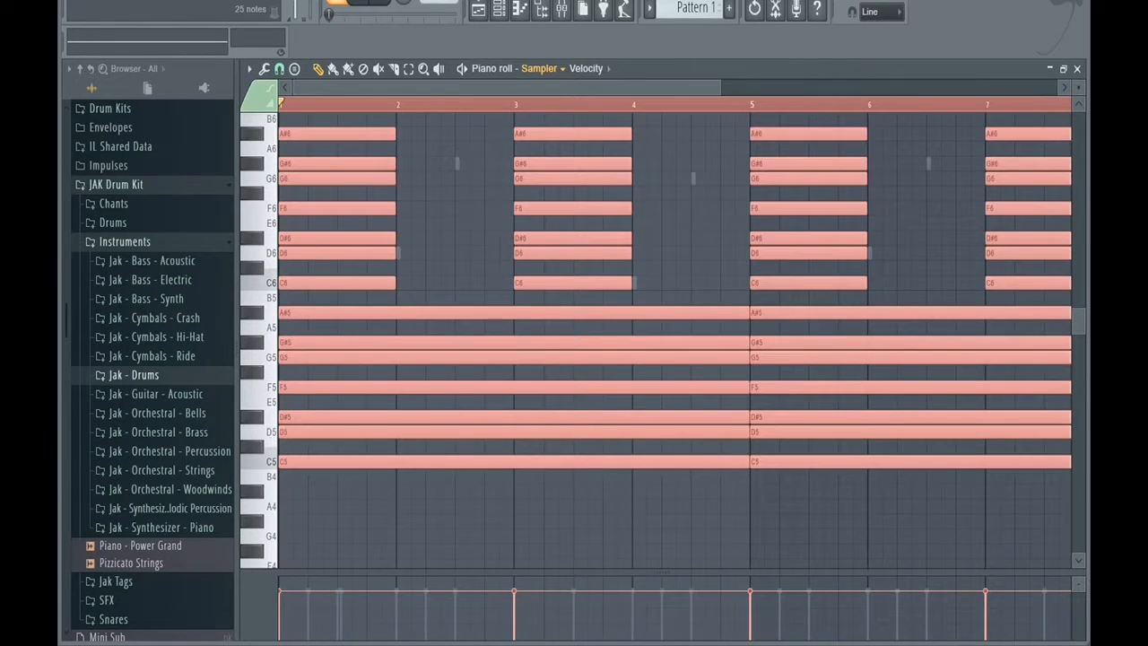
{"action": "left_click", "coordinate": [564, 223]}
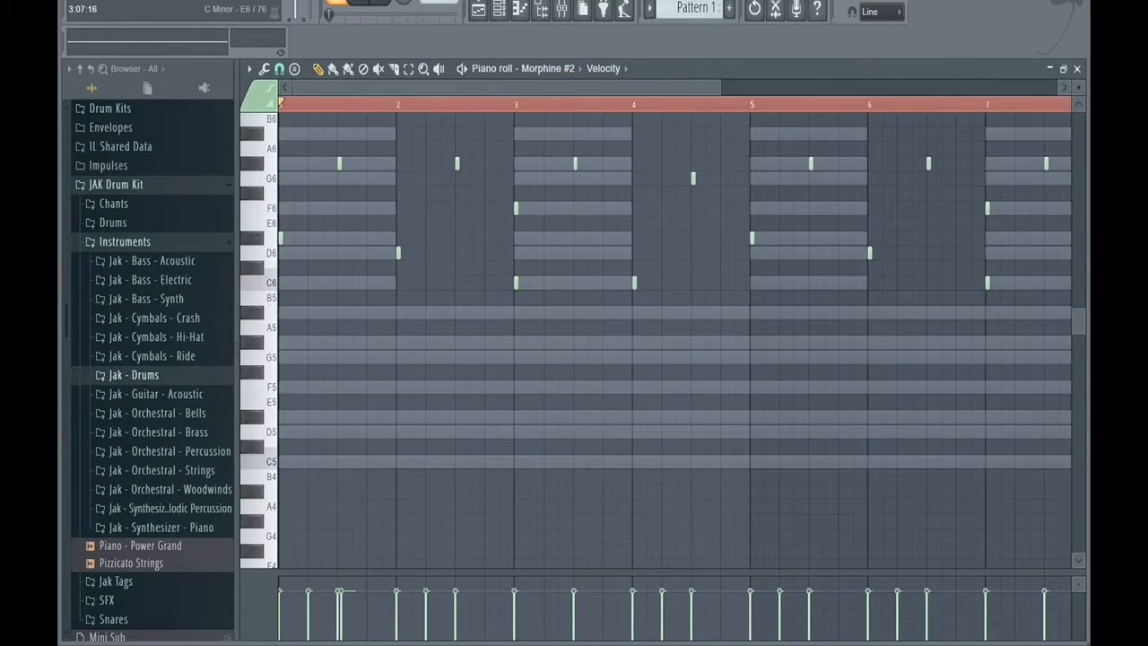
{"action": "scroll", "coordinate": [348, 207], "scroll_direction": "up", "scroll_amount": 3}
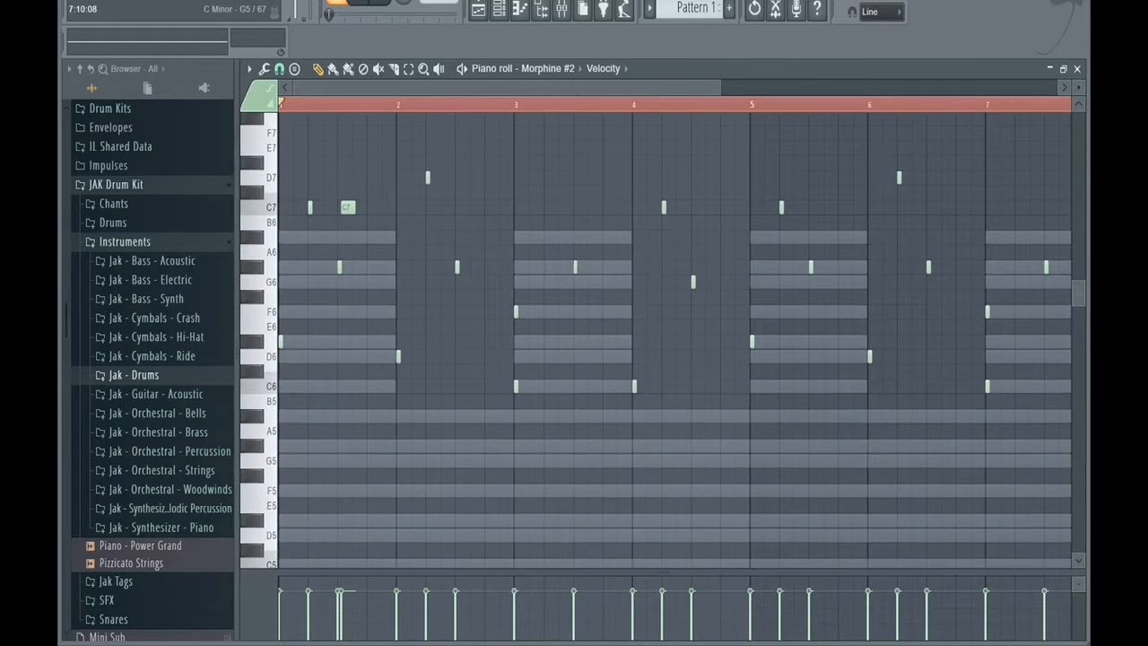
{"action": "right_click", "coordinate": [348, 207]}
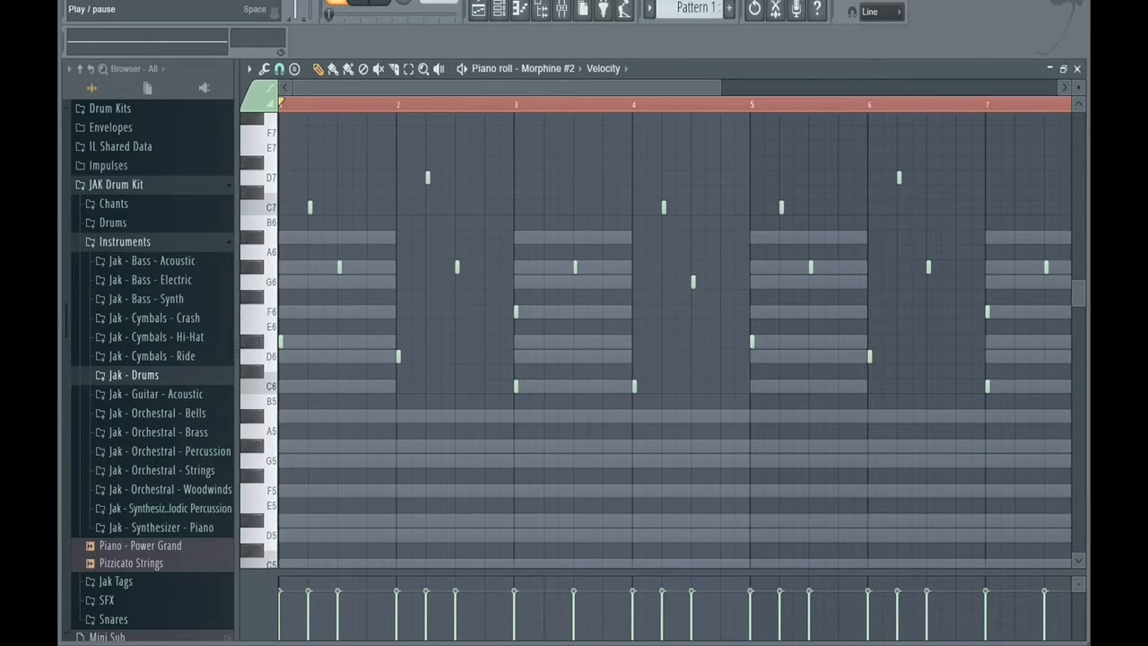
Play back the Morphine #2 melody with all eight bars of the pattern in view.
{"action": "key", "text": "space"}
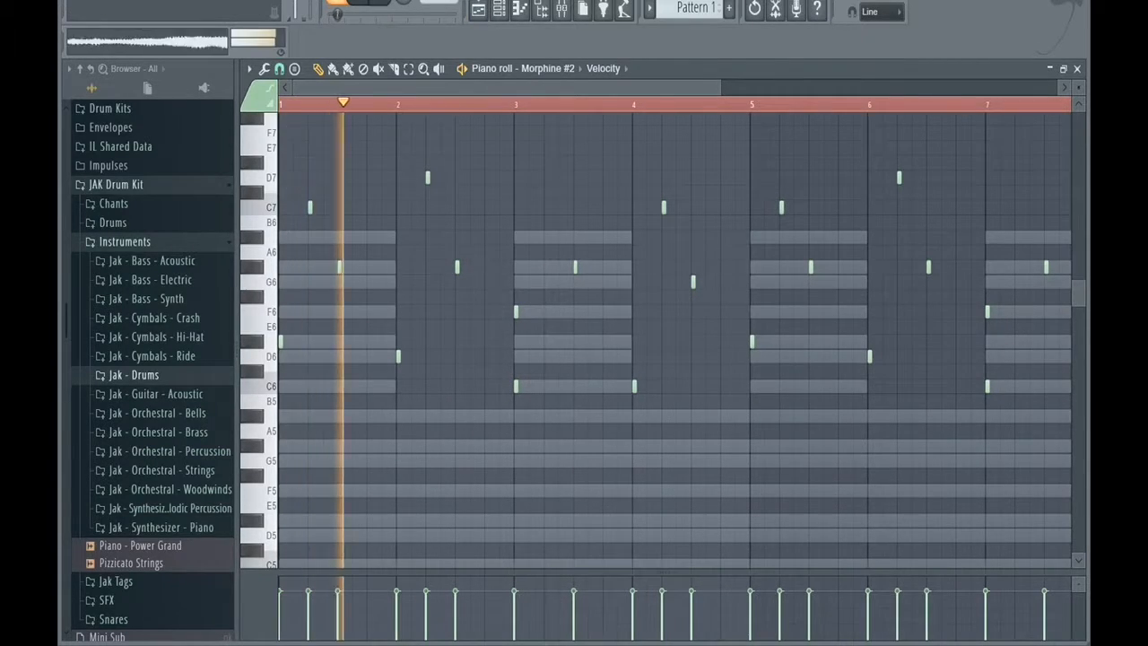
{"action": "left_click_drag", "start_coordinate": [720, 88], "coordinate": [893, 88]}
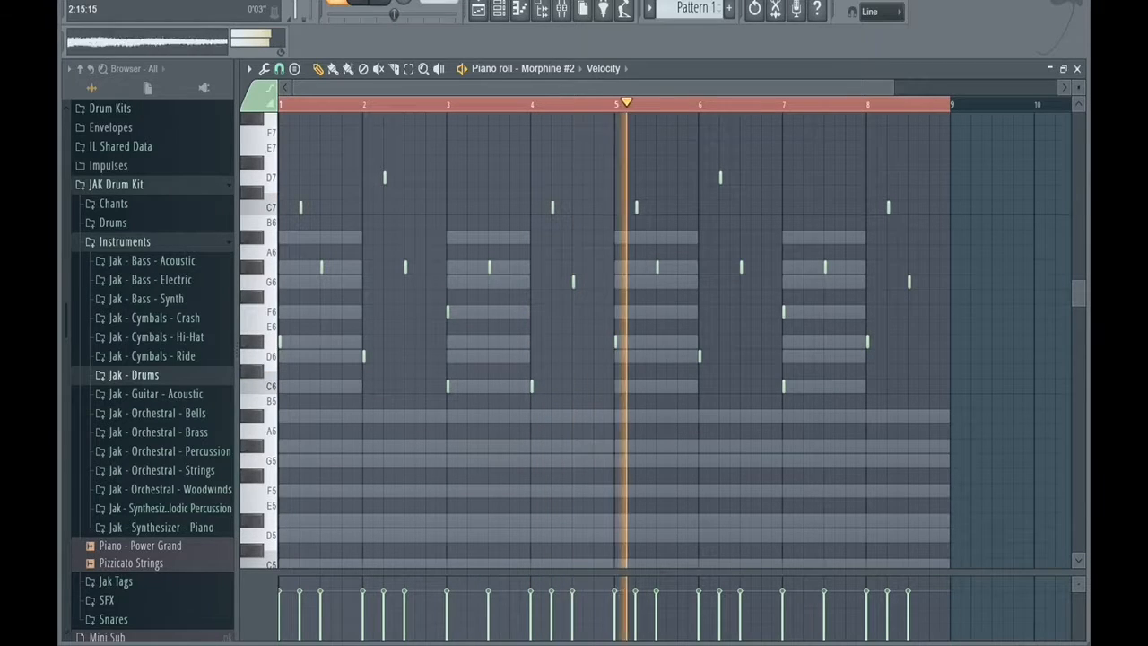
{"action": "key", "text": "space"}
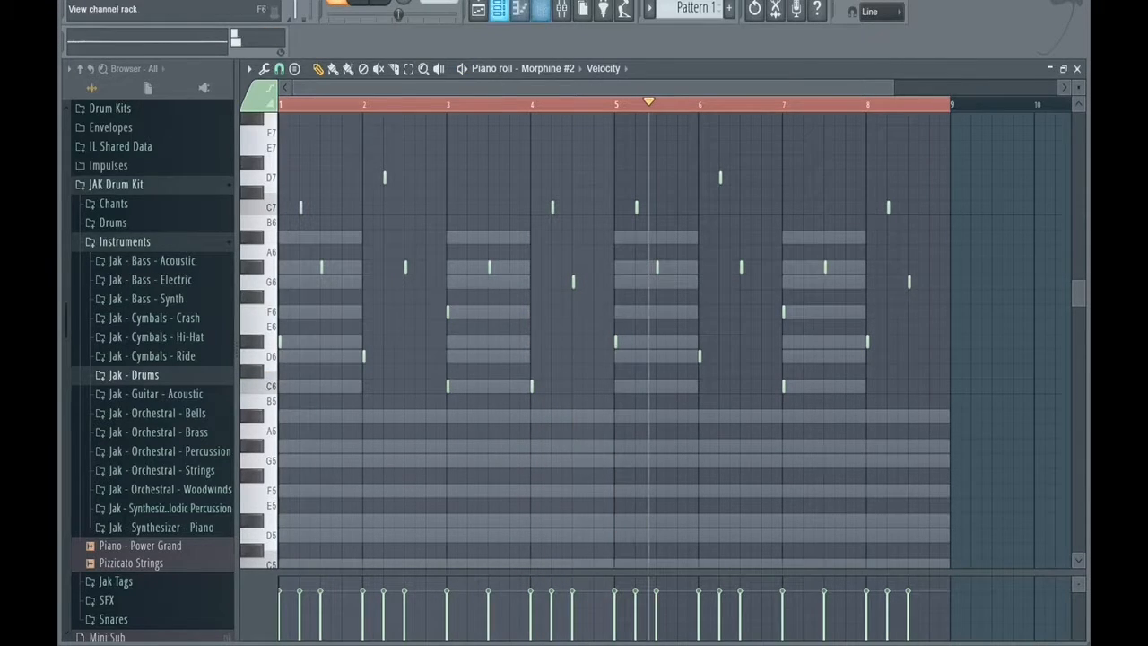
Examine the Morphine #2 synthesizer's preset from the channel rack, and return to its piano roll with playback reset.
{"action": "left_click", "coordinate": [498, 9]}
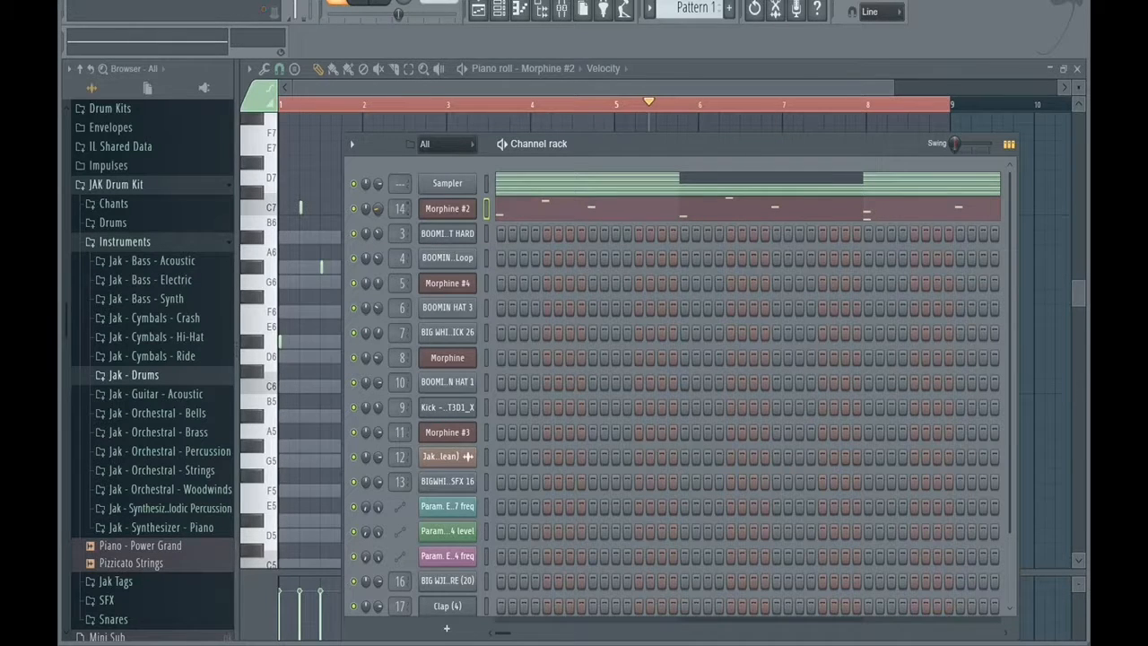
{"action": "left_click", "coordinate": [446, 208]}
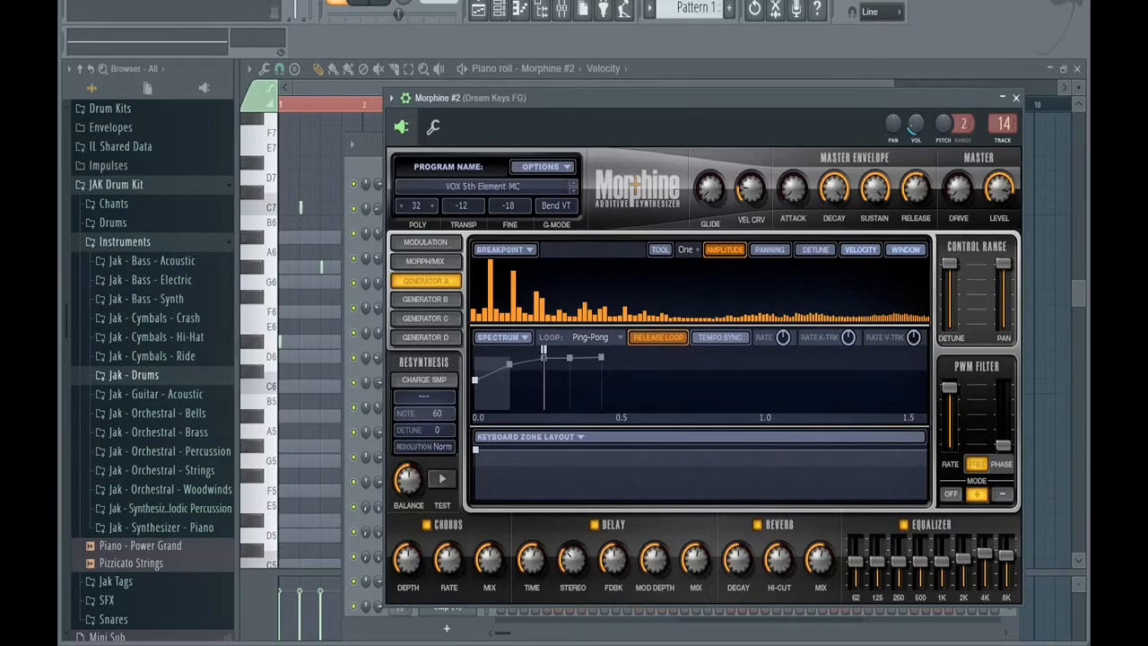
{"action": "key", "text": "F7"}
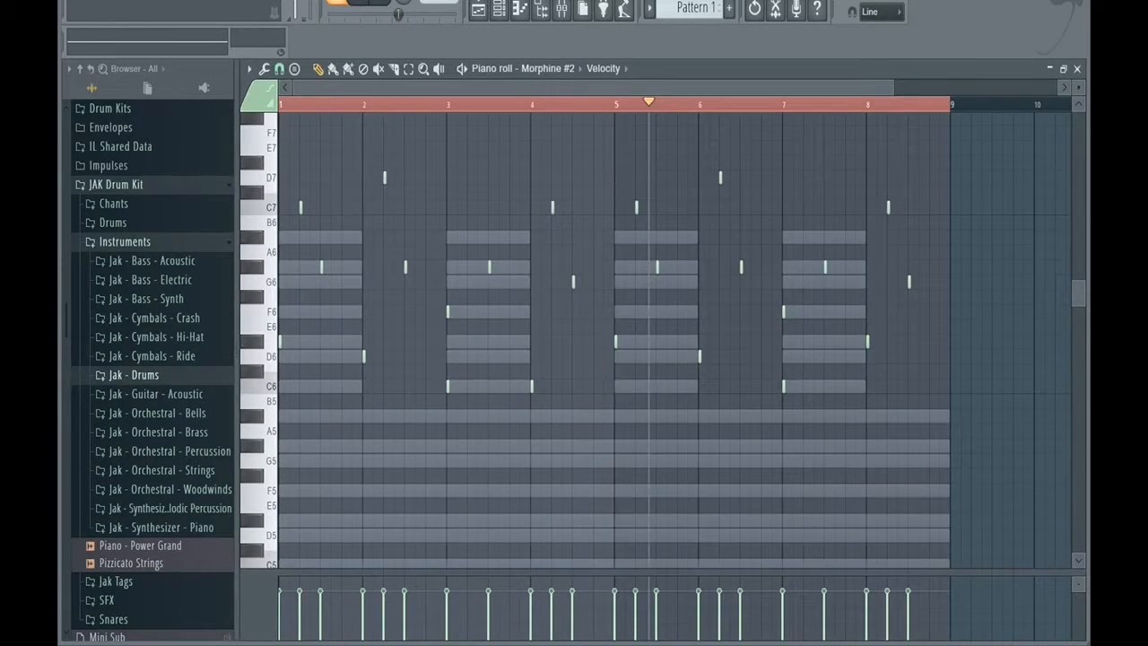
{"action": "left_click", "coordinate": [380, 2]}
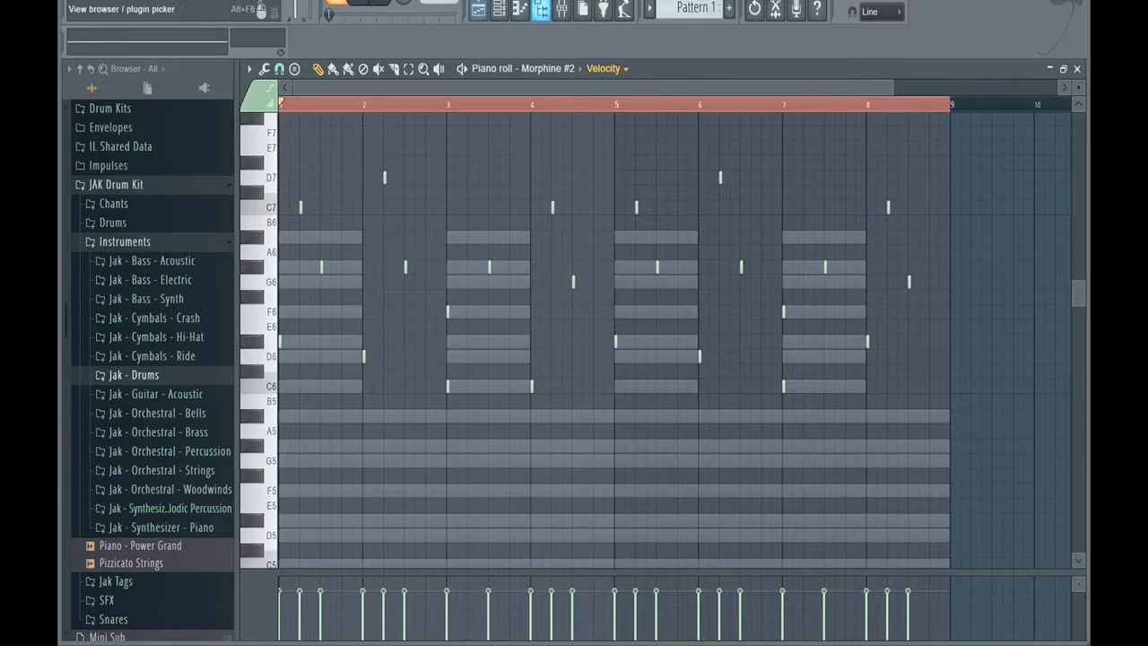
Play the pattern with the mixer open and try a much lower Dream Keys FG volume, settling slightly below the starting level.
{"action": "left_click", "coordinate": [562, 9]}
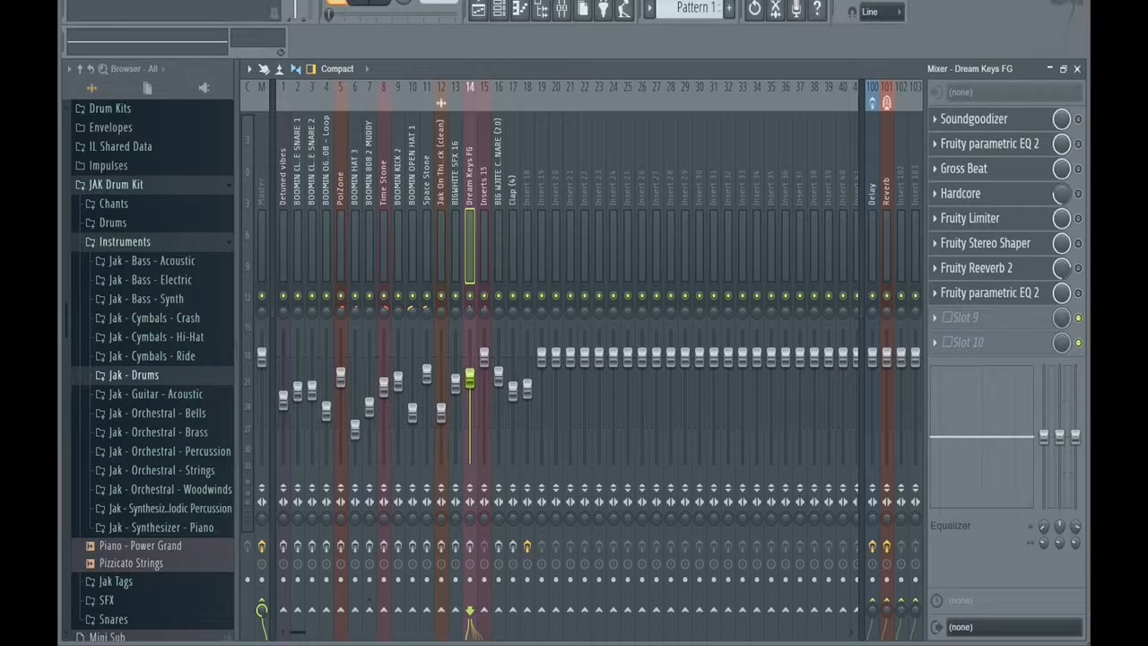
{"action": "key", "text": "space"}
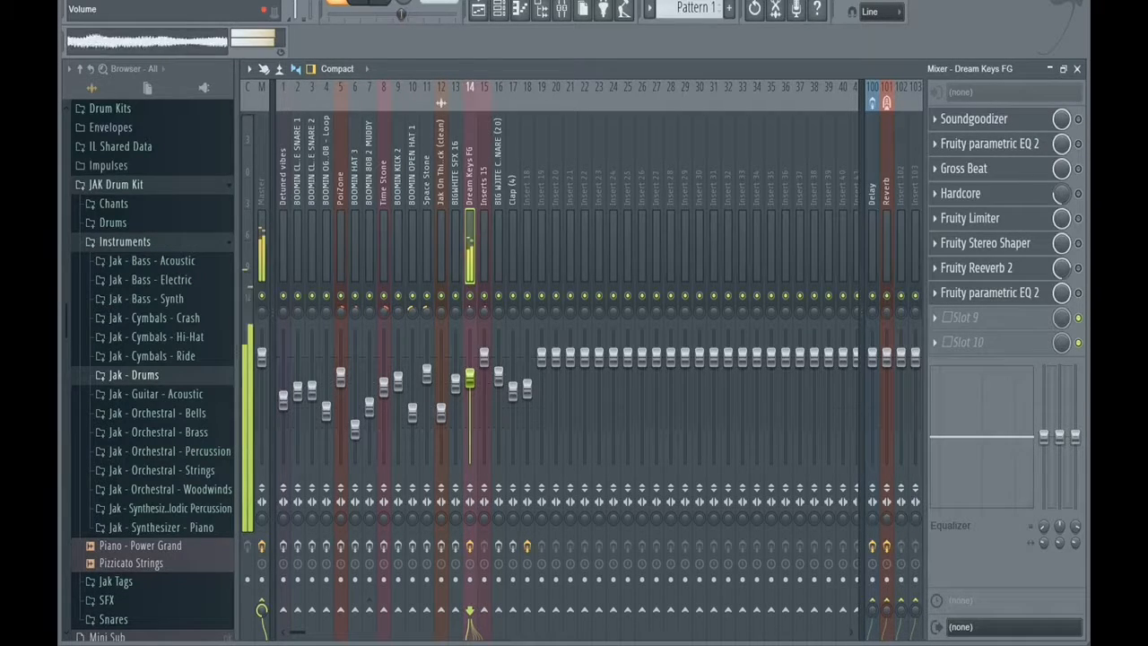
{"action": "left_click_drag", "start_coordinate": [469, 378], "coordinate": [470, 439]}
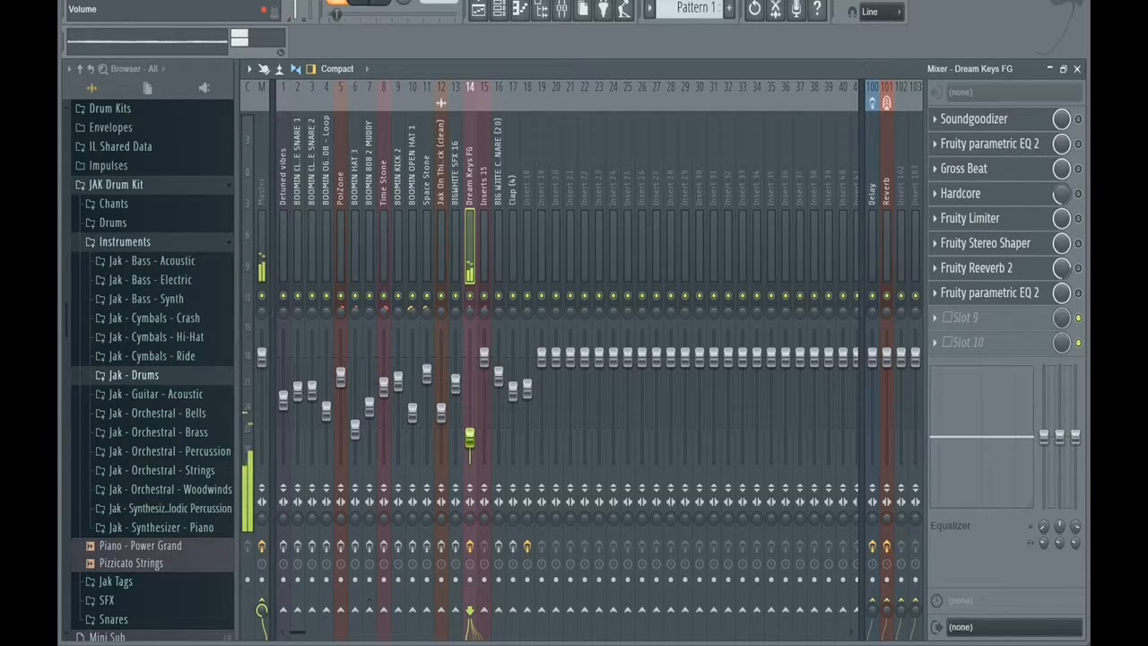
{"action": "key", "text": "ctrl+z"}
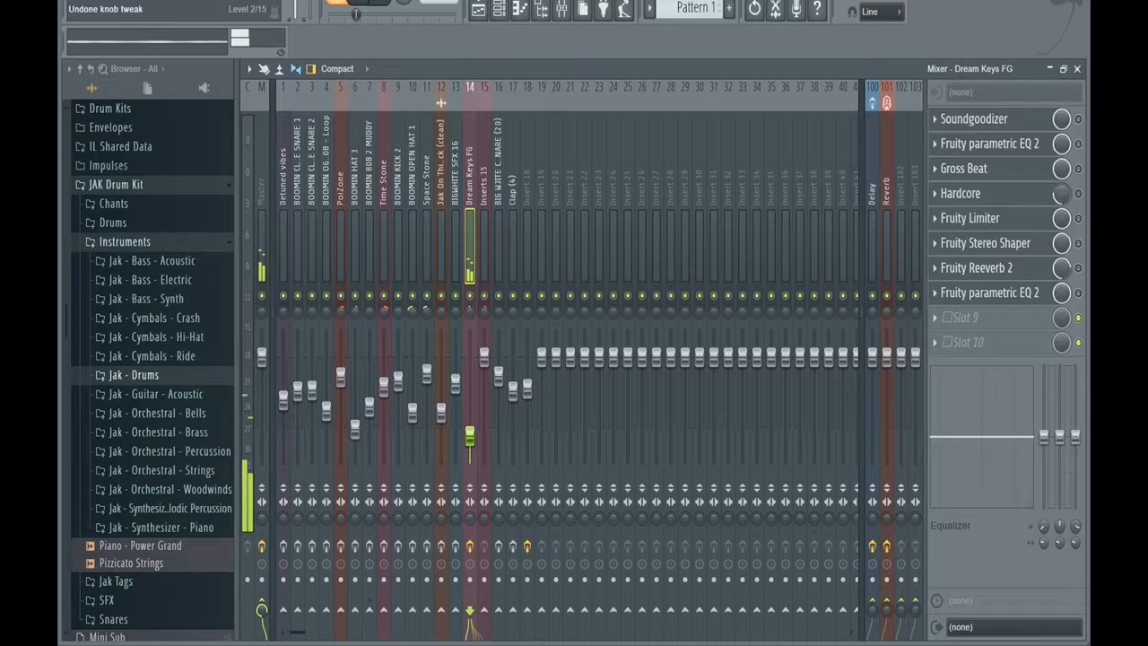
{"action": "key", "text": "ctrl+z"}
{"action": "left_click_drag", "start_coordinate": [470, 438], "coordinate": [470, 384]}
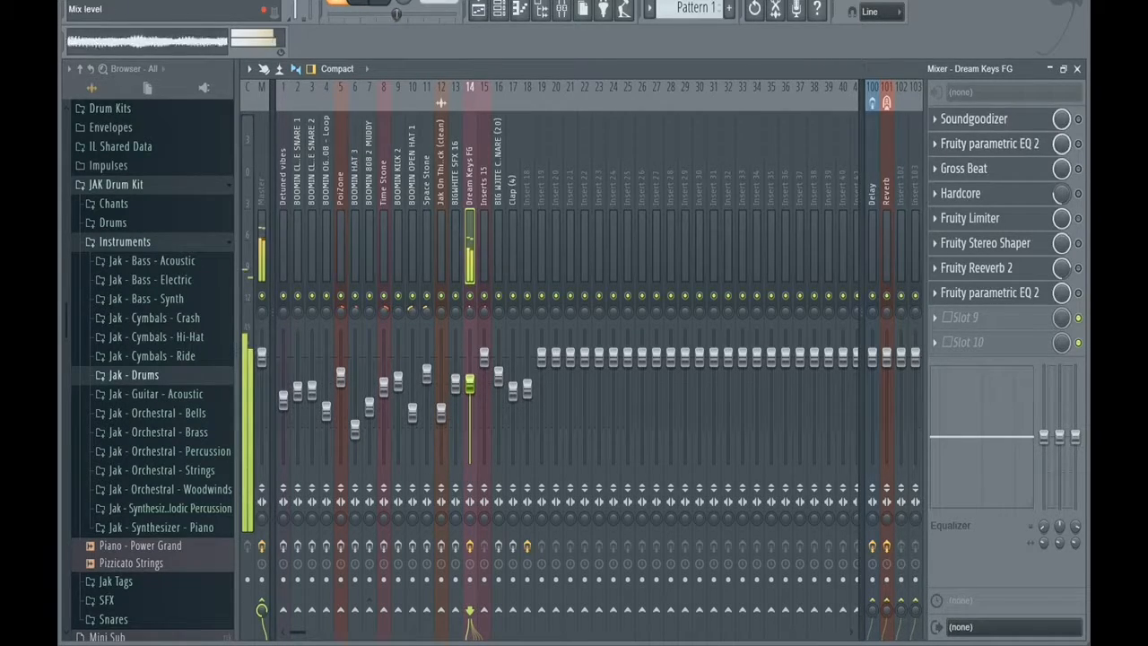
Enable Soundgoodizer and the first Fruity parametric EQ 2 on the Dream Keys FG track, checking their settings during playback.
{"action": "left_click", "coordinate": [960, 119]}
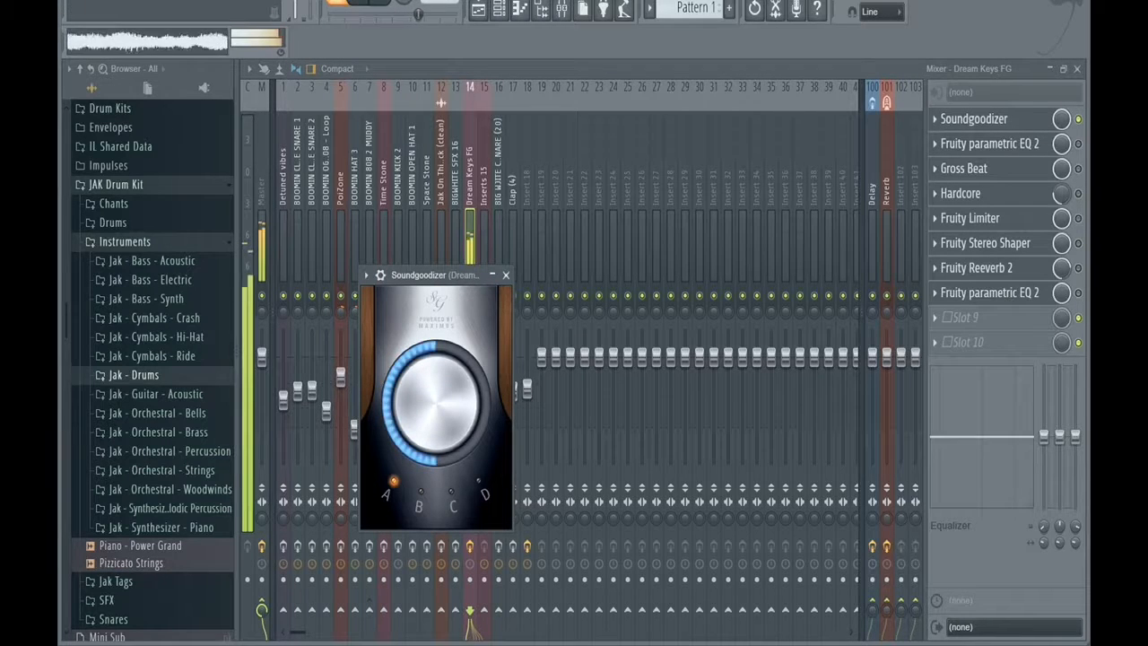
{"action": "left_click", "coordinate": [987, 143]}
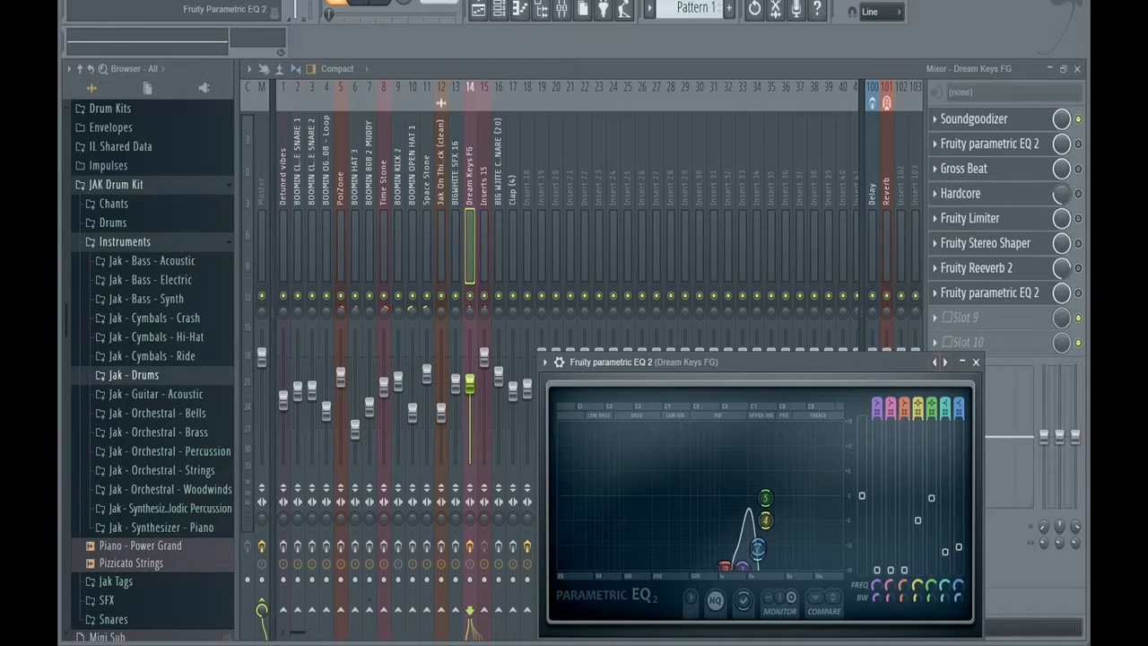
{"action": "left_click_drag", "start_coordinate": [763, 362], "coordinate": [604, 211]}
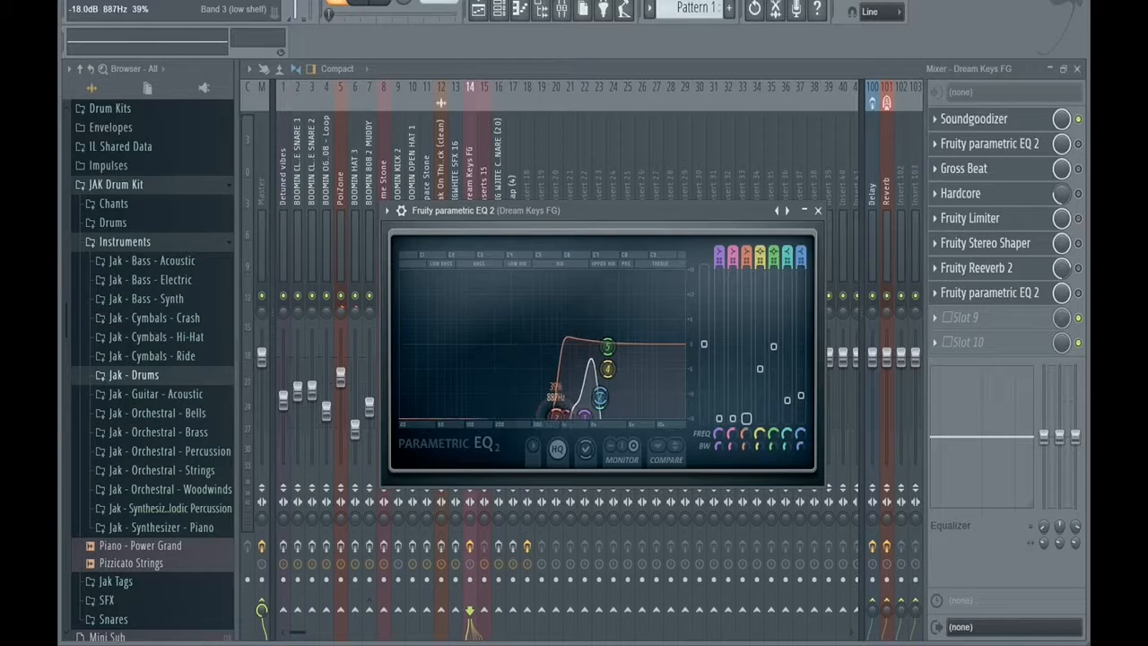
{"action": "key", "text": "space"}
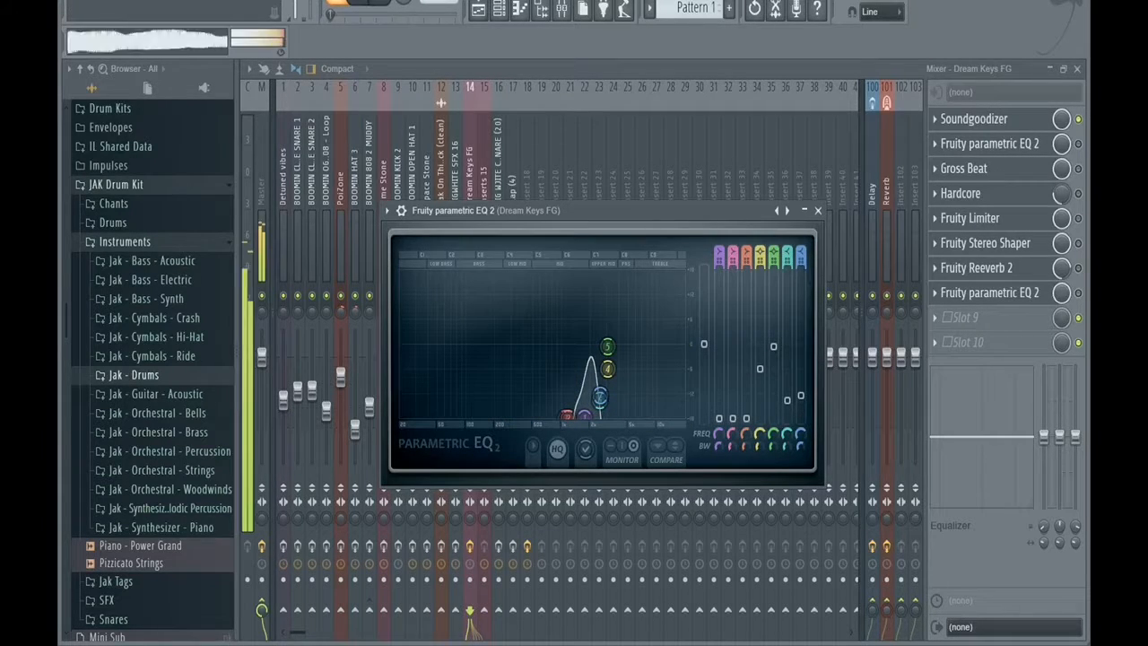
{"action": "left_click", "coordinate": [1078, 143]}
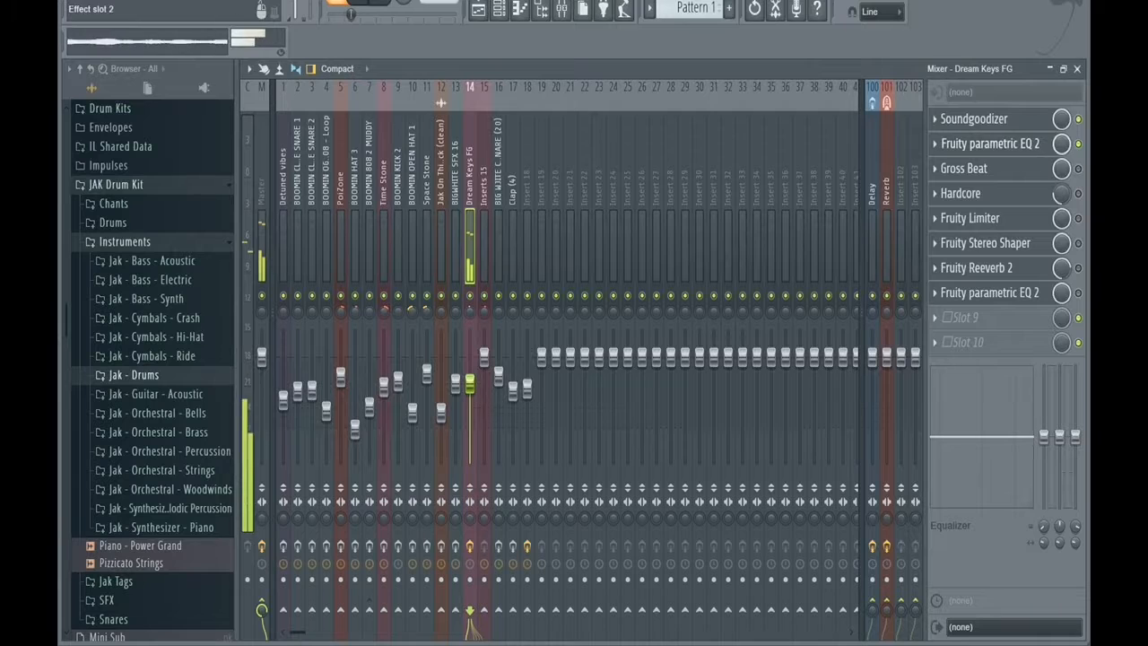
{"action": "left_click", "coordinate": [986, 144]}
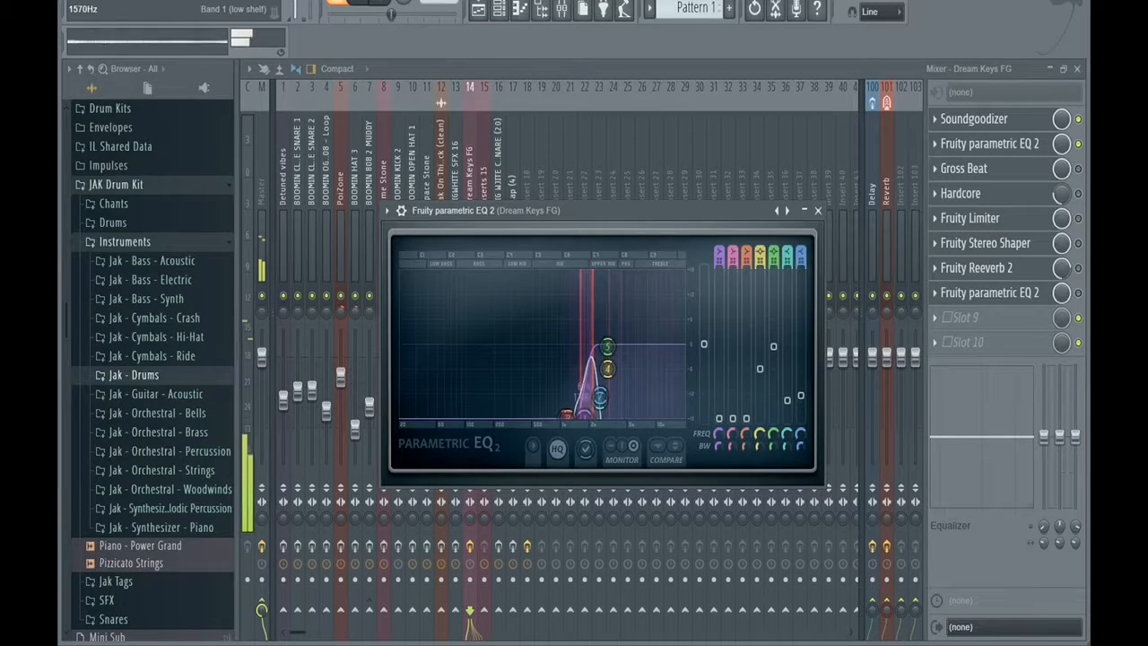
{"action": "key", "text": "Escape"}
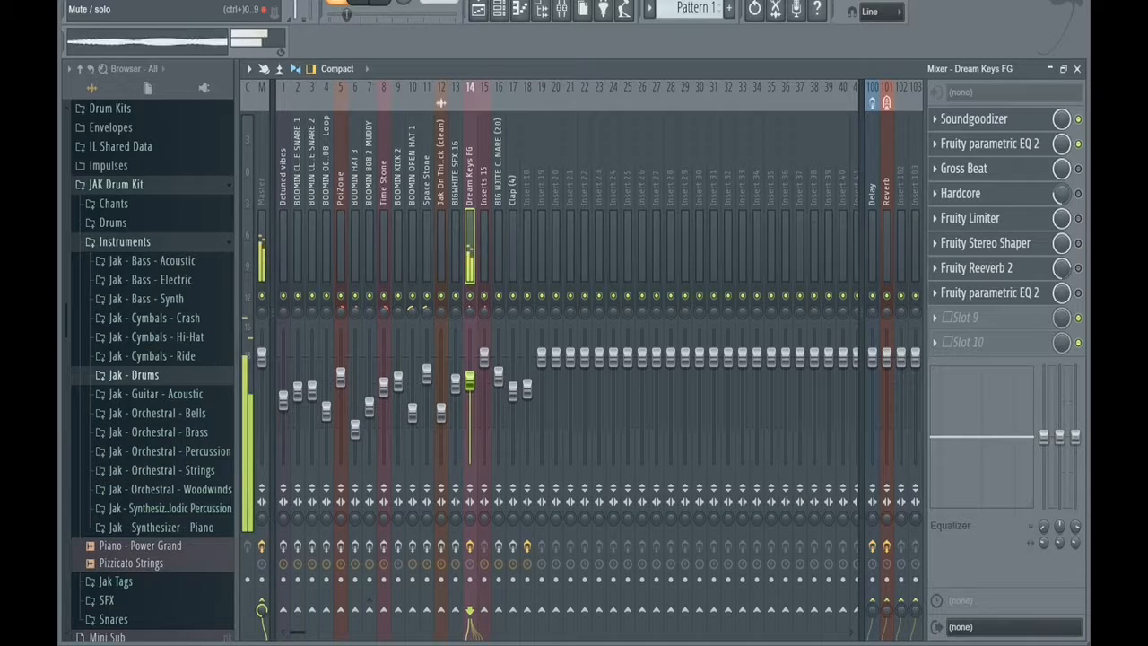
Enable Hardcore, Fruity Limiter and Fruity Stereo Shaper on the Dream Keys FG track, viewing the Hardcore and limiter settings.
{"action": "left_click", "coordinate": [973, 192]}
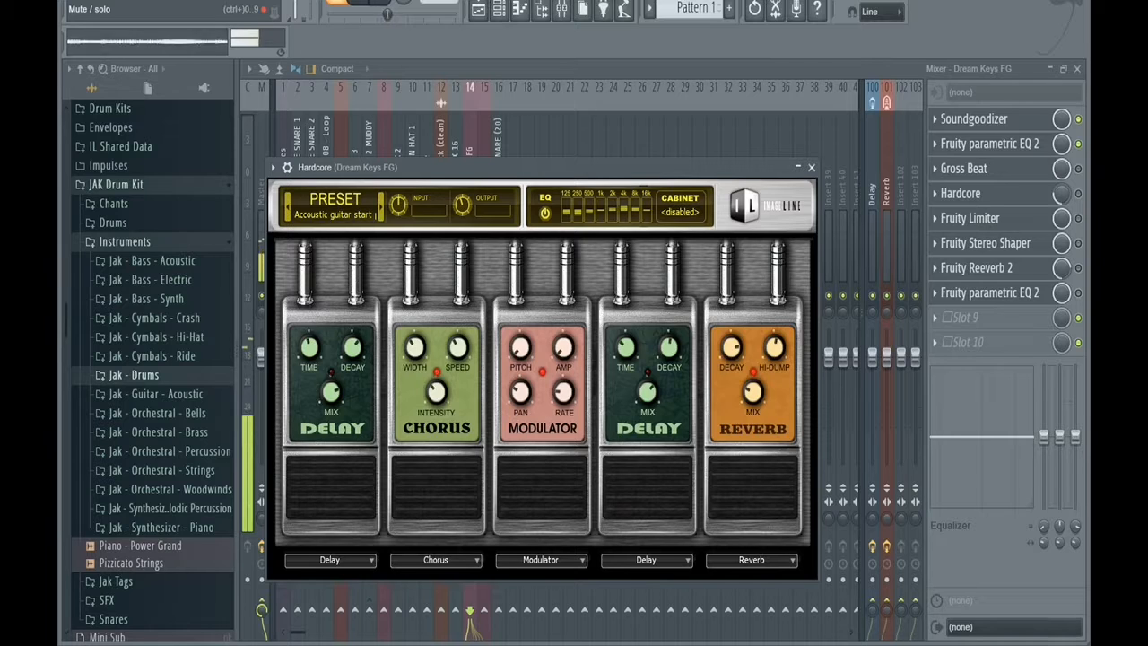
{"action": "key", "text": "Escape"}
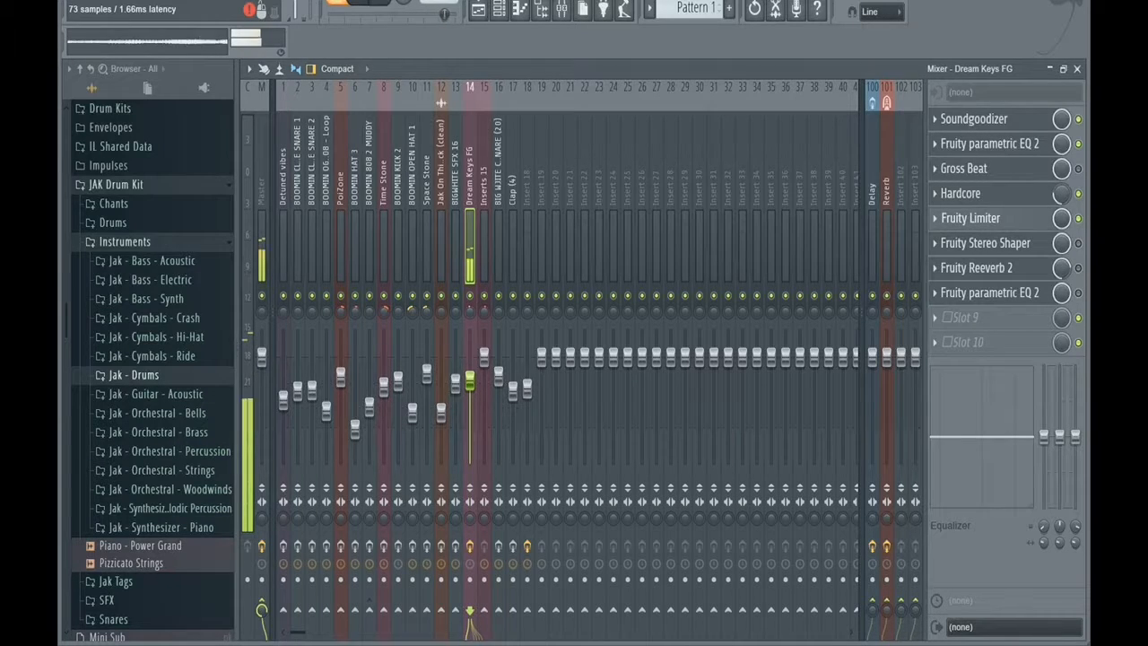
{"action": "left_click", "coordinate": [971, 218]}
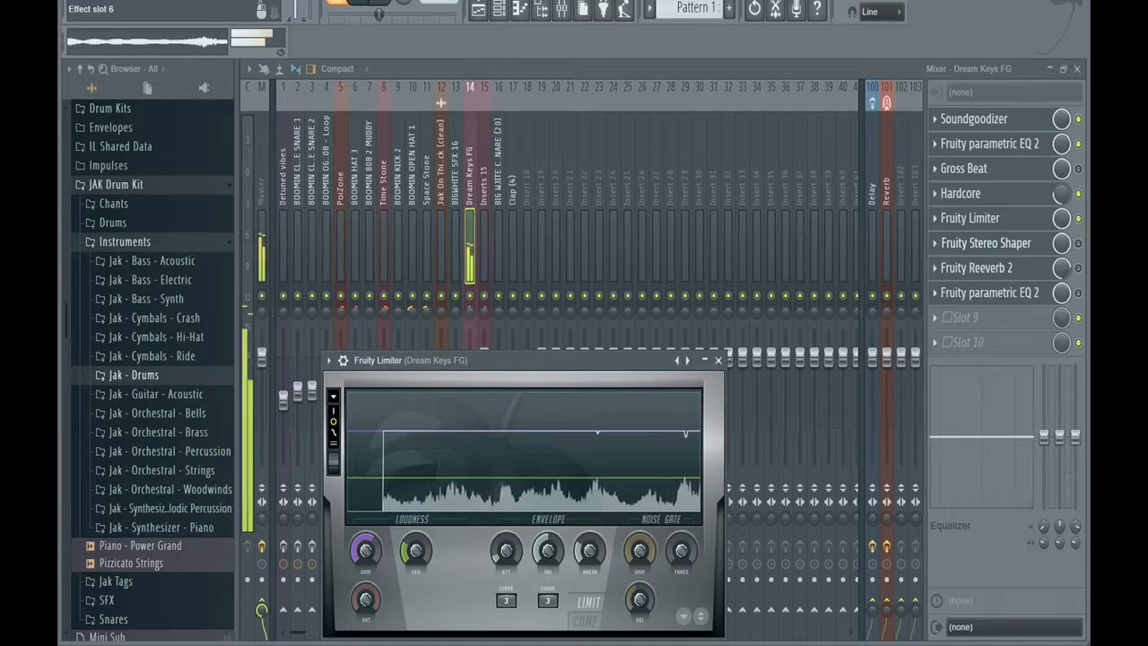
{"action": "left_click", "coordinate": [1078, 243]}
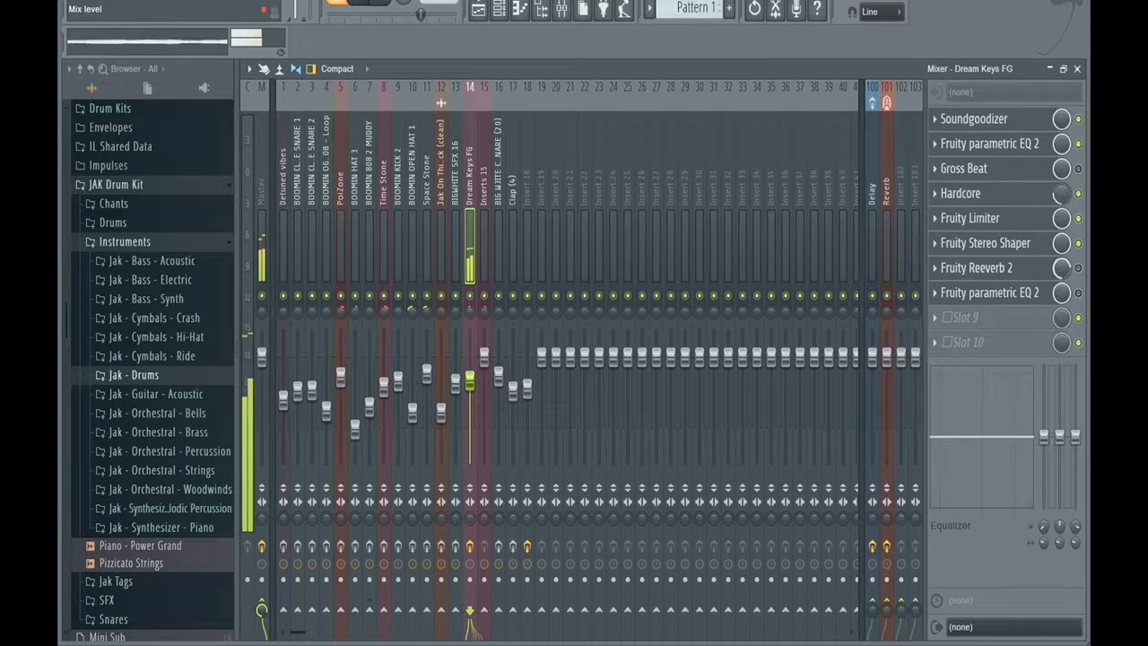
Enable Fruity Reeverb 2 and the second Fruity parametric EQ 2 on the Dream Keys FG track, reviewing their settings.
{"action": "left_click", "coordinate": [976, 267]}
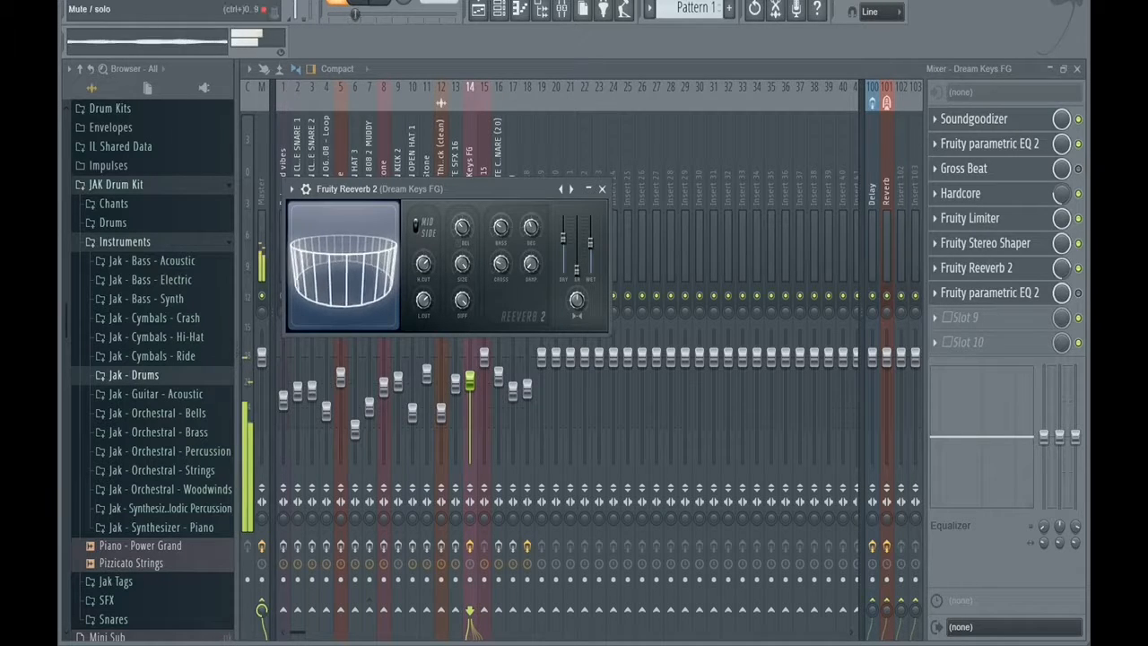
{"action": "left_click", "coordinate": [987, 292]}
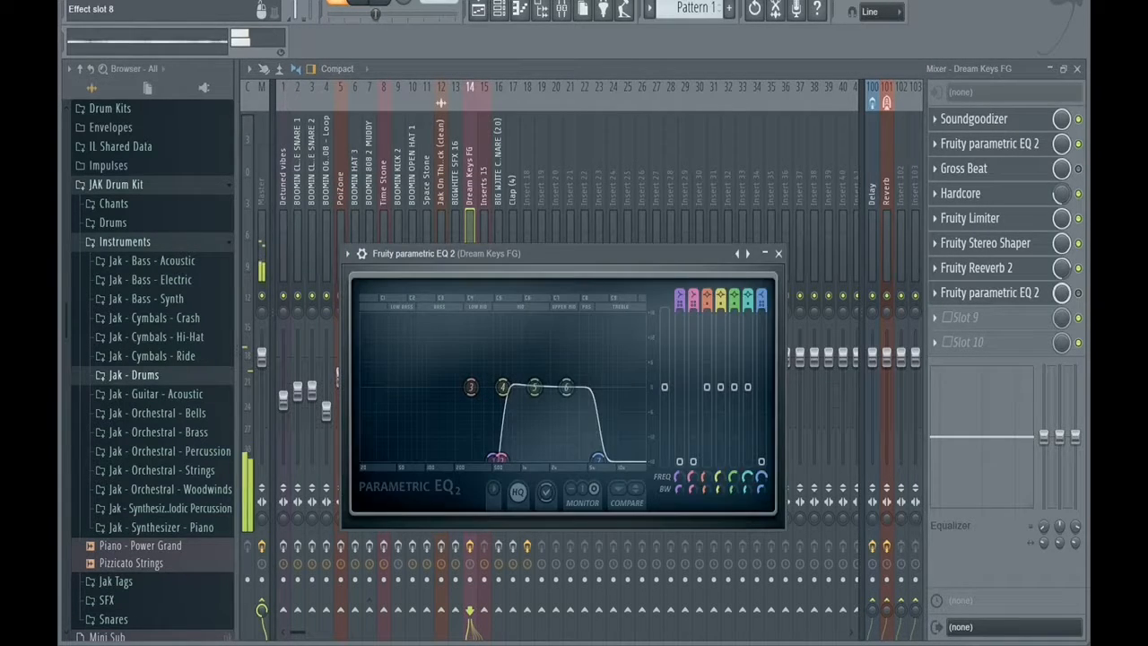
{"action": "left_click", "coordinate": [1078, 292]}
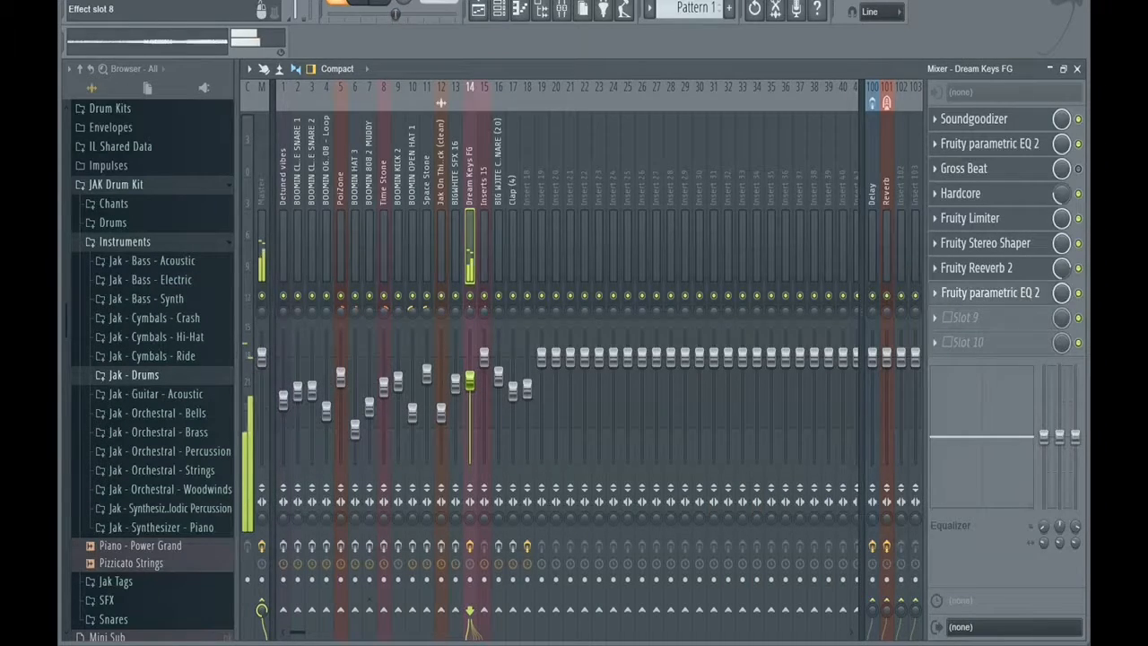
{"action": "left_click", "coordinate": [990, 292]}
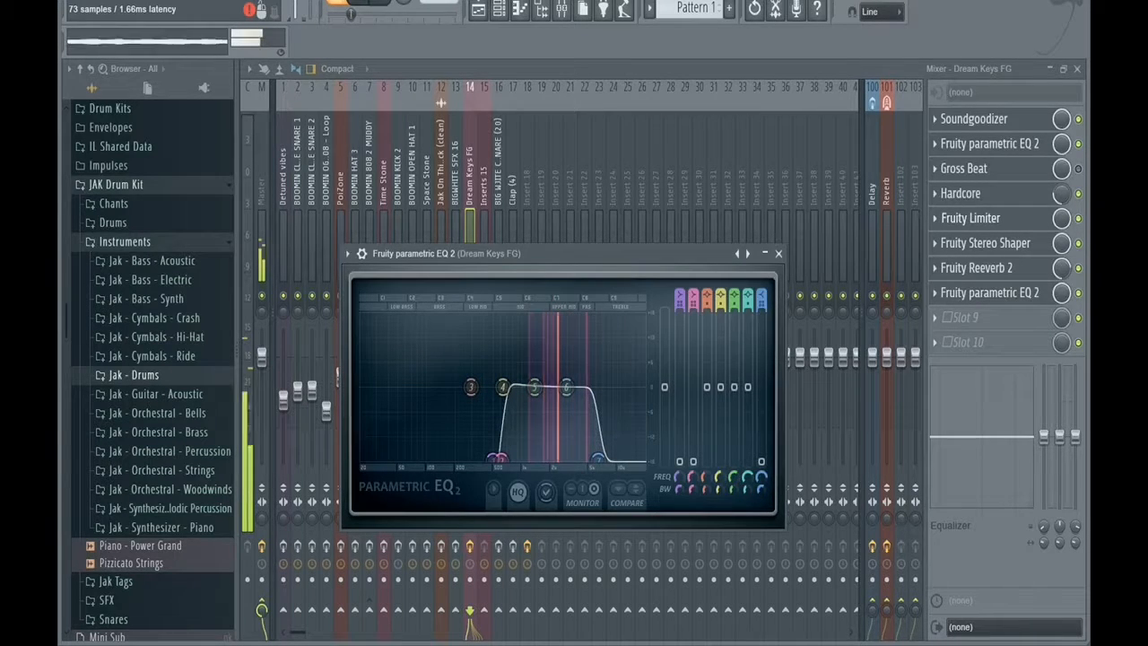
{"action": "left_click", "coordinate": [778, 253]}
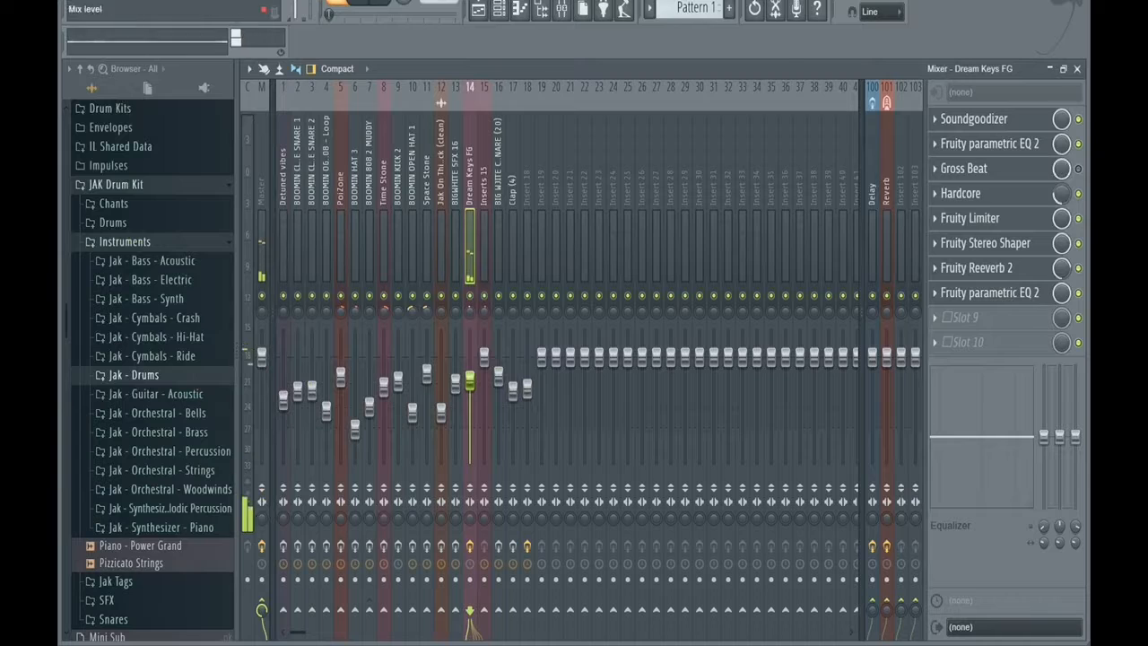
Enable Gross Beat on the Dream Keys FG track, look over its settings, and reopen the channel rack.
{"action": "left_click", "coordinate": [969, 167]}
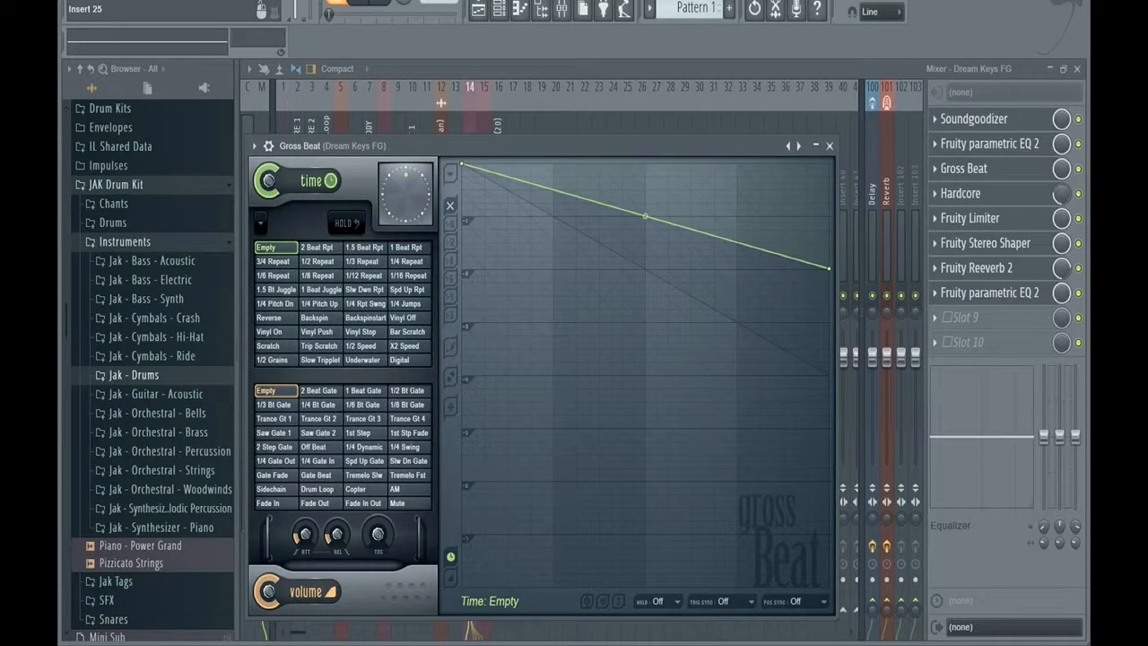
{"action": "key", "text": "Escape"}
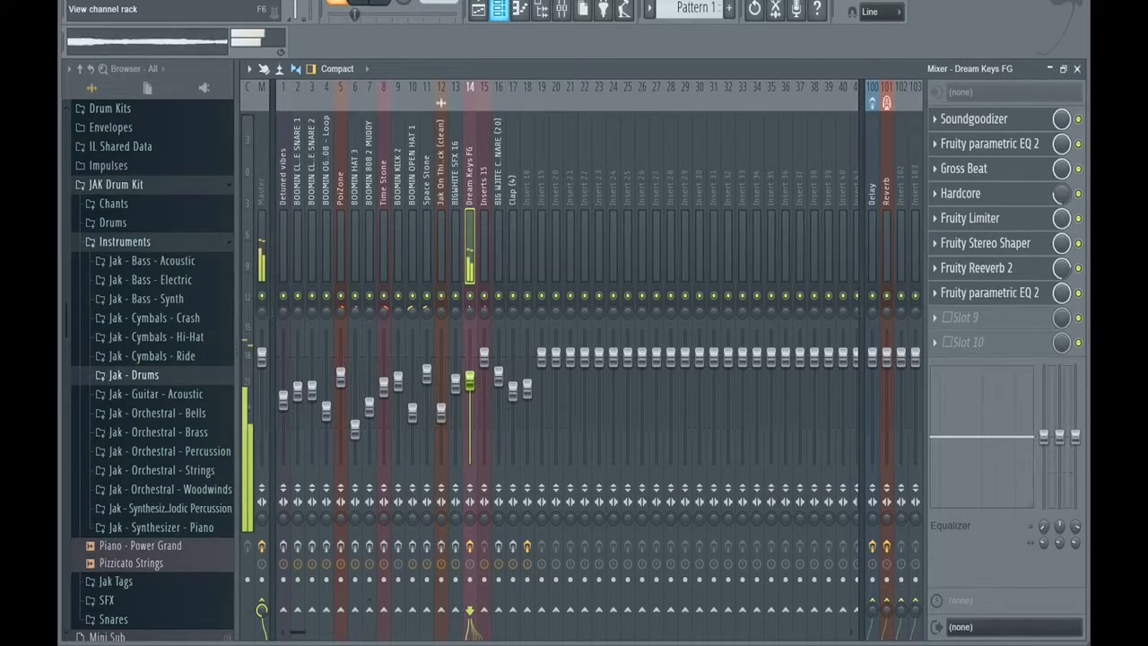
{"action": "key", "text": "F6"}
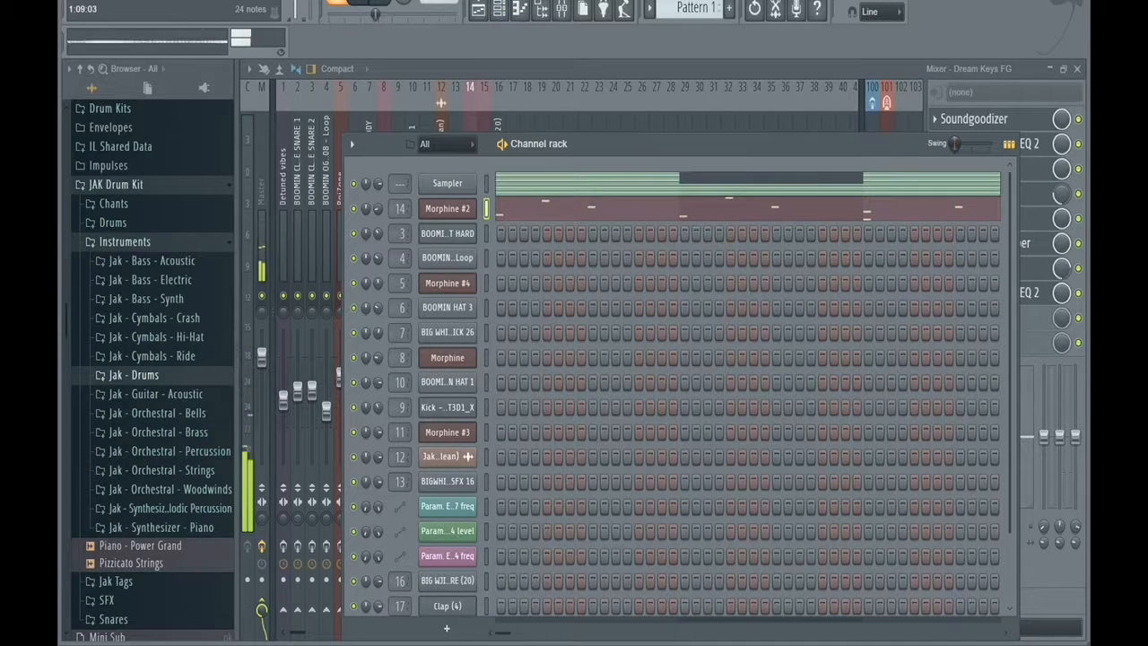
Look over the Morphine #2 notes in the piano roll, and play Pattern 4 with its Clap (4) hits.
{"action": "key", "text": "F7"}
{"action": "left_click_drag", "start_coordinate": [622, 87], "coordinate": [794, 87]}
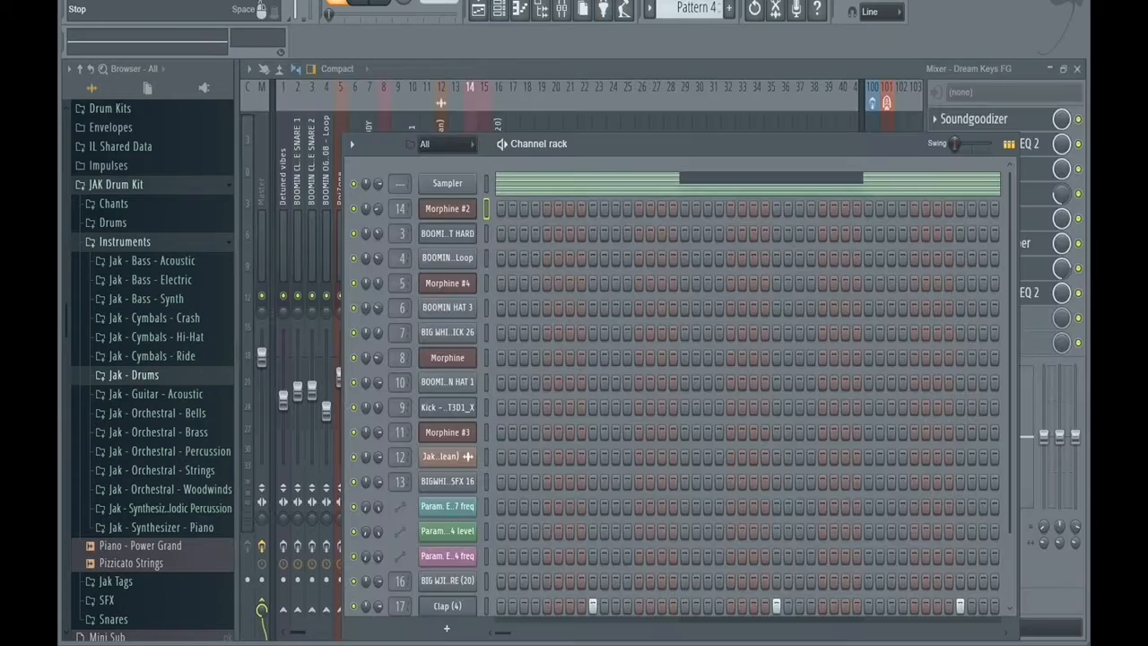
{"action": "left_click", "coordinate": [363, 2]}
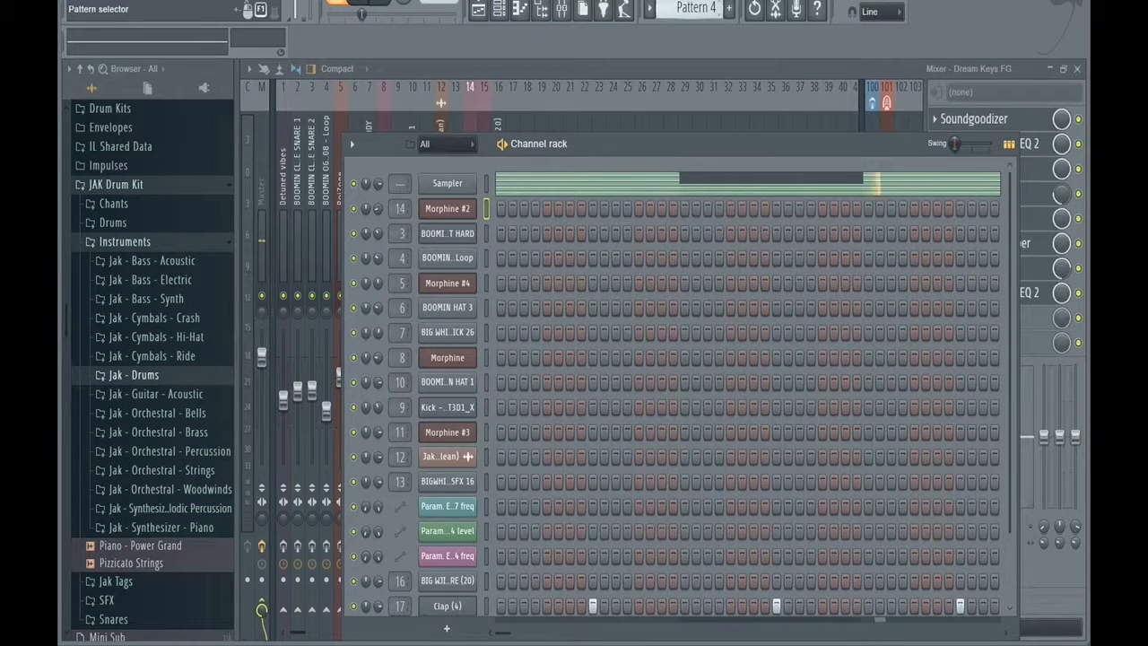
Play Pattern 5 and examine the BOOMIN HAT 3 notes across all eight bars in the piano roll.
{"action": "scroll", "coordinate": [696, 8], "scroll_direction": "down", "scroll_amount": 1}
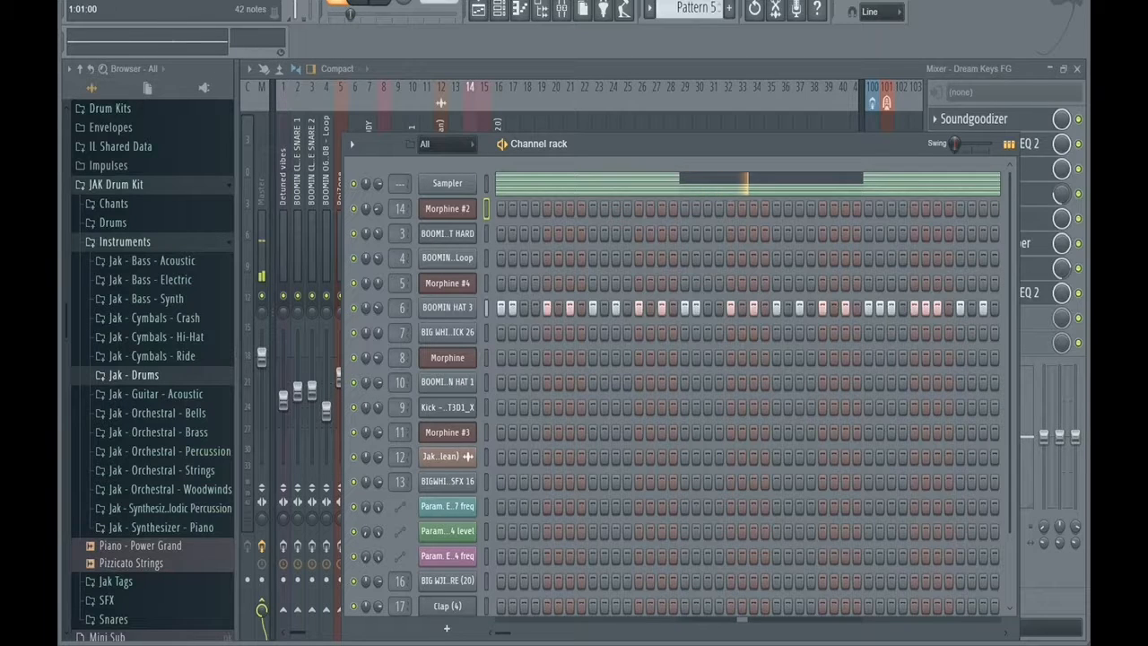
{"action": "left_click", "coordinate": [447, 308]}
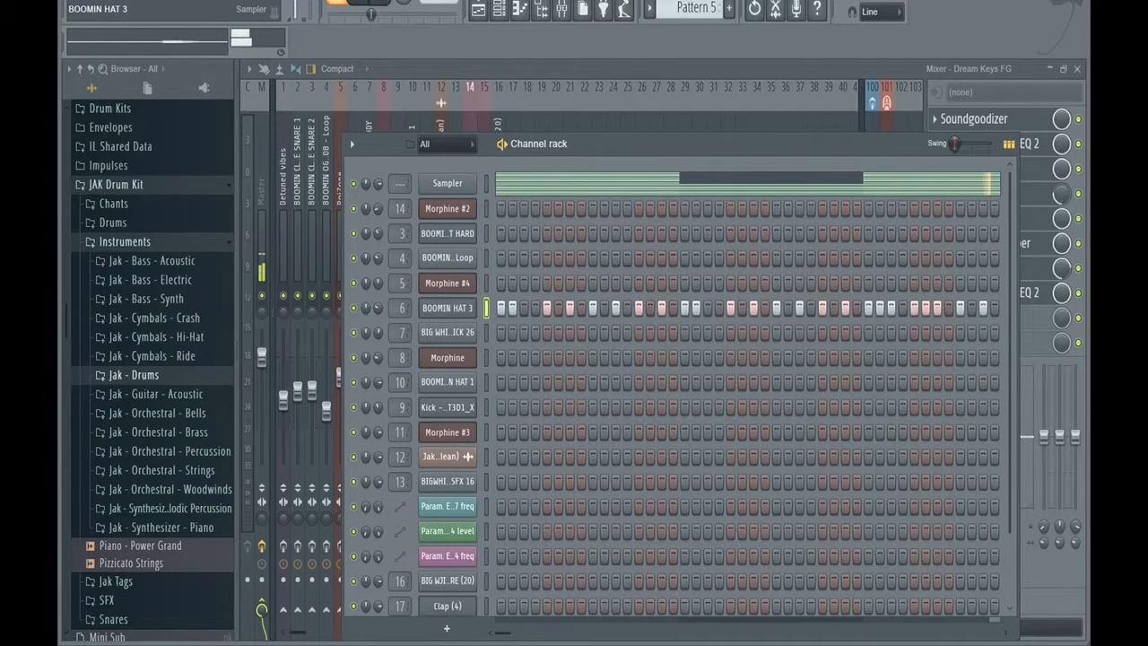
{"action": "key", "text": "F7"}
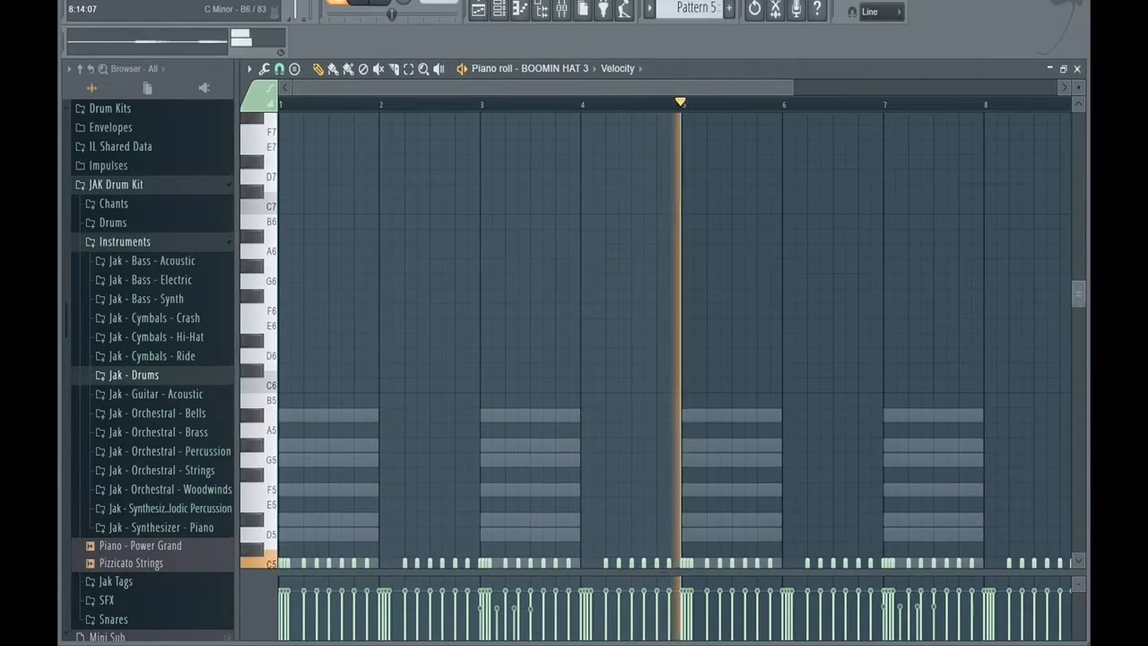
{"action": "left_click_drag", "start_coordinate": [793, 88], "coordinate": [956, 88]}
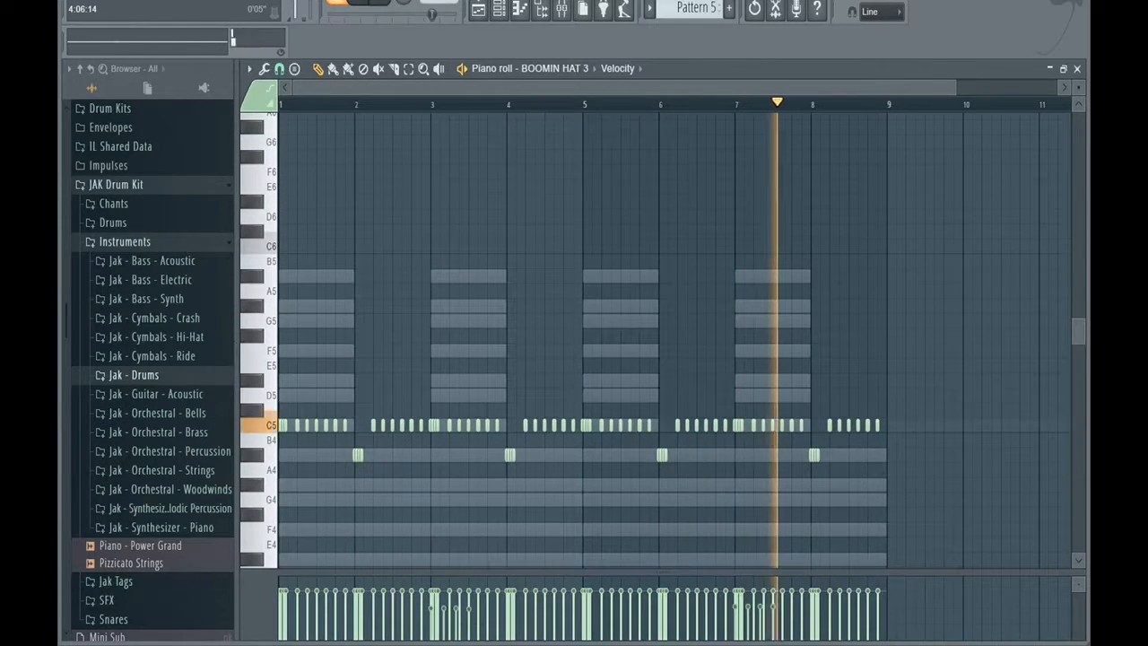
{"action": "scroll", "coordinate": [583, 341], "scroll_direction": "down", "scroll_amount": 5}
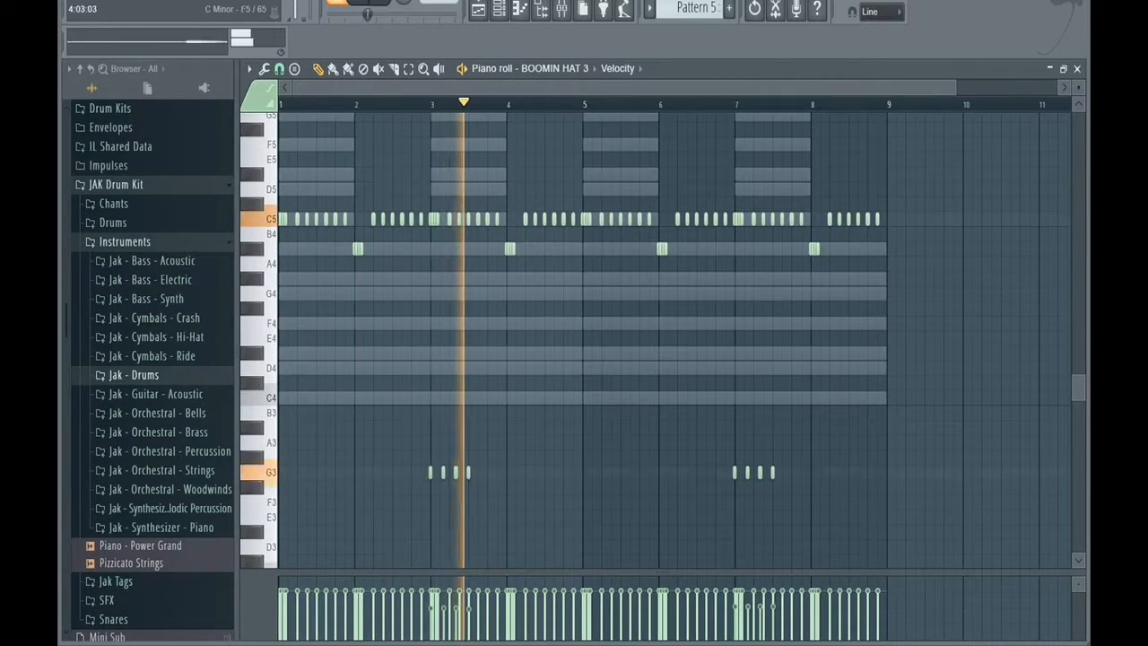
Review the BOOMIN HAT 3 channel settings and the effects on its mixer track.
{"action": "left_click", "coordinate": [499, 9]}
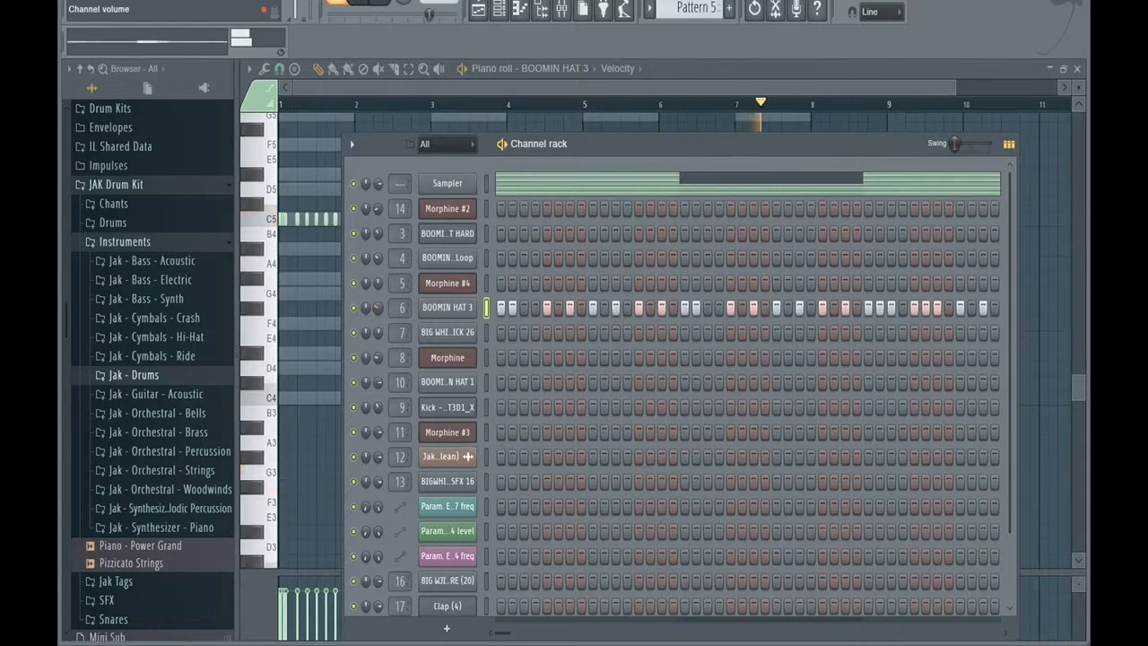
{"action": "left_click", "coordinate": [447, 306]}
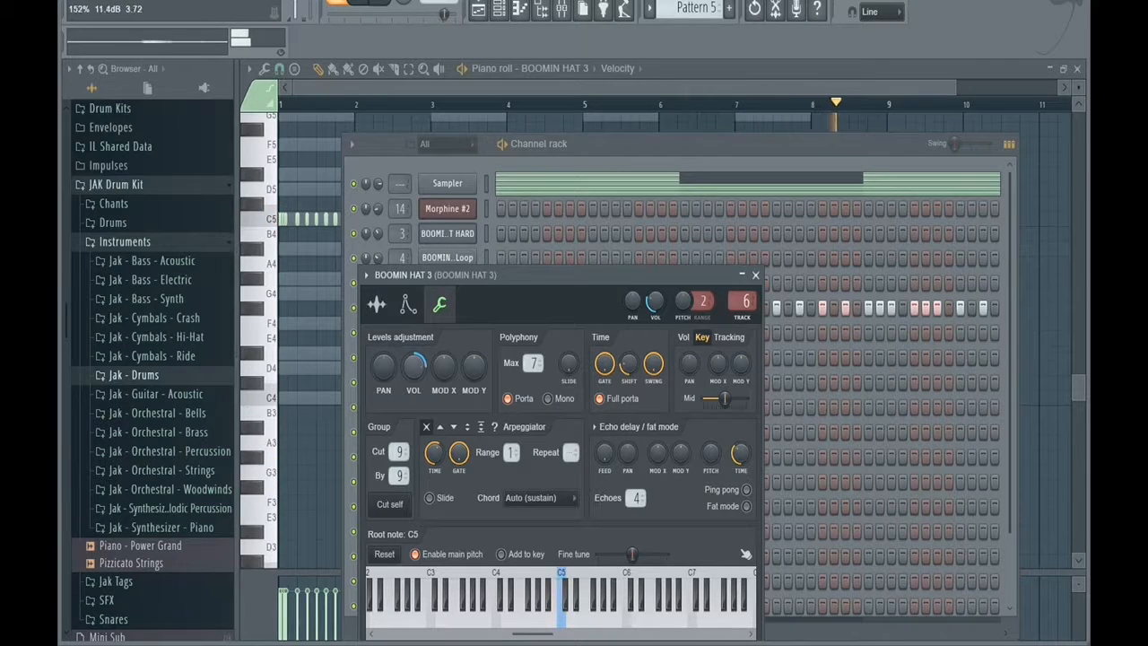
{"action": "key", "text": "F9"}
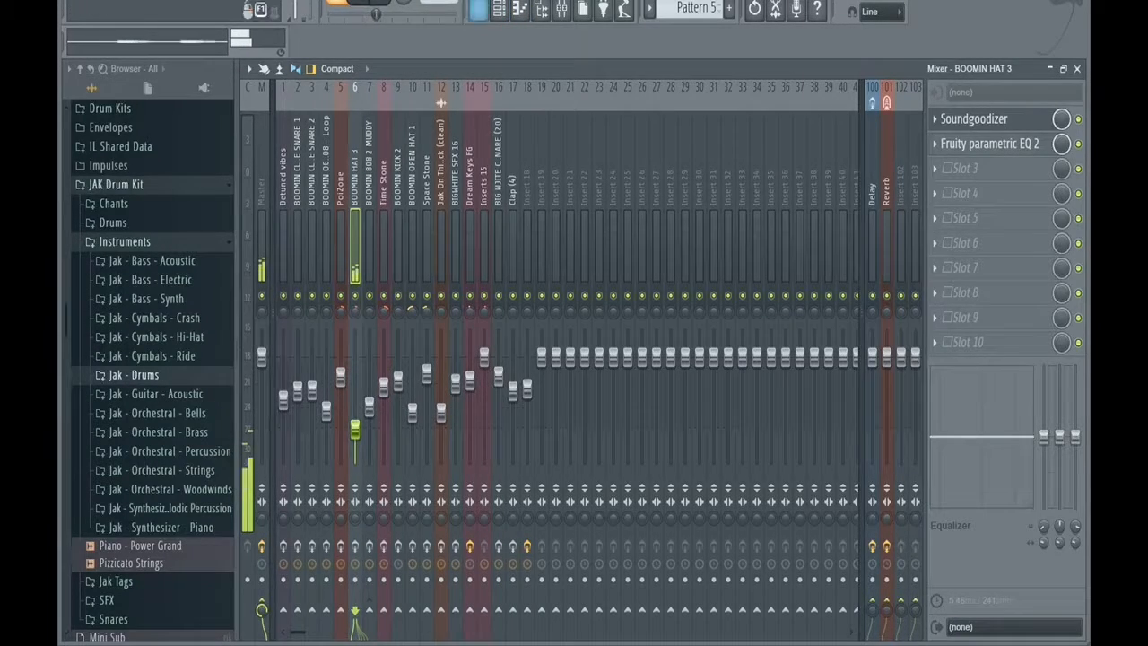
Play Patterns 6 and 7, and examine the Morphine melody notes of Pattern 7 in the piano roll.
{"action": "left_click", "coordinate": [498, 9]}
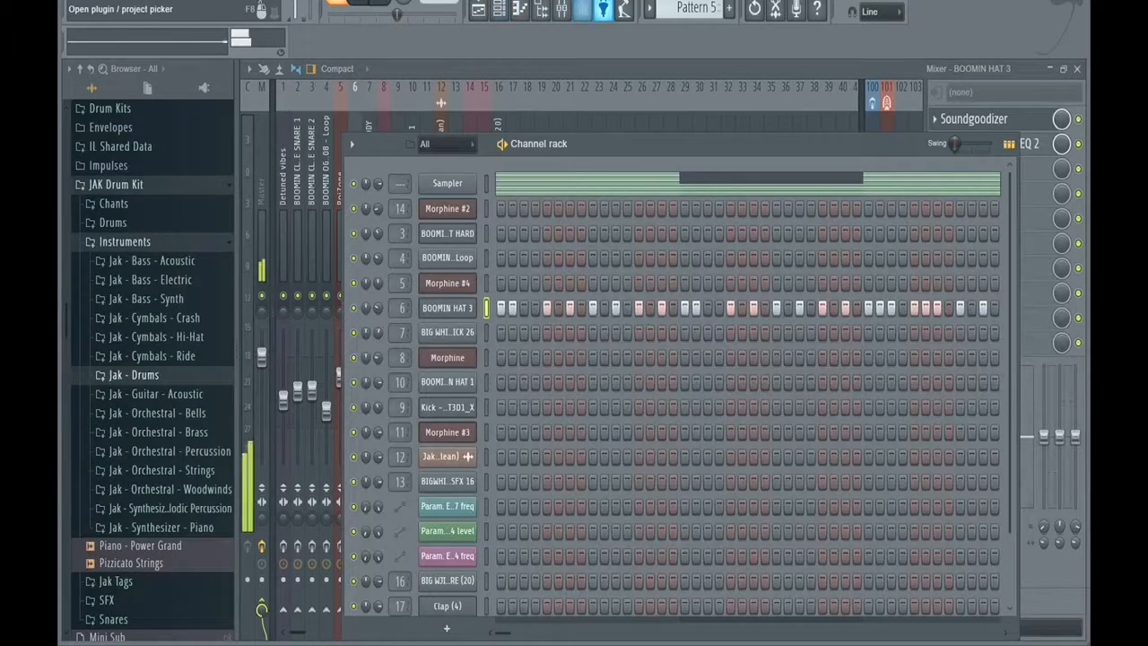
{"action": "scroll", "coordinate": [696, 8], "scroll_direction": "down", "scroll_amount": 1}
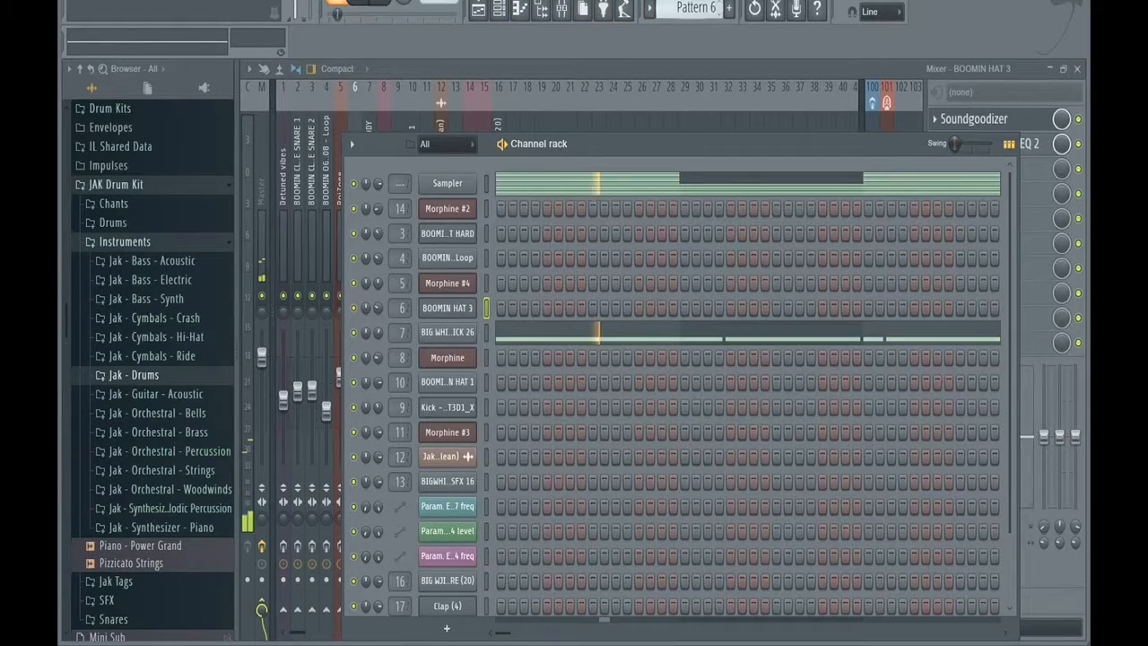
{"action": "scroll", "coordinate": [696, 8], "scroll_direction": "down", "scroll_amount": 1}
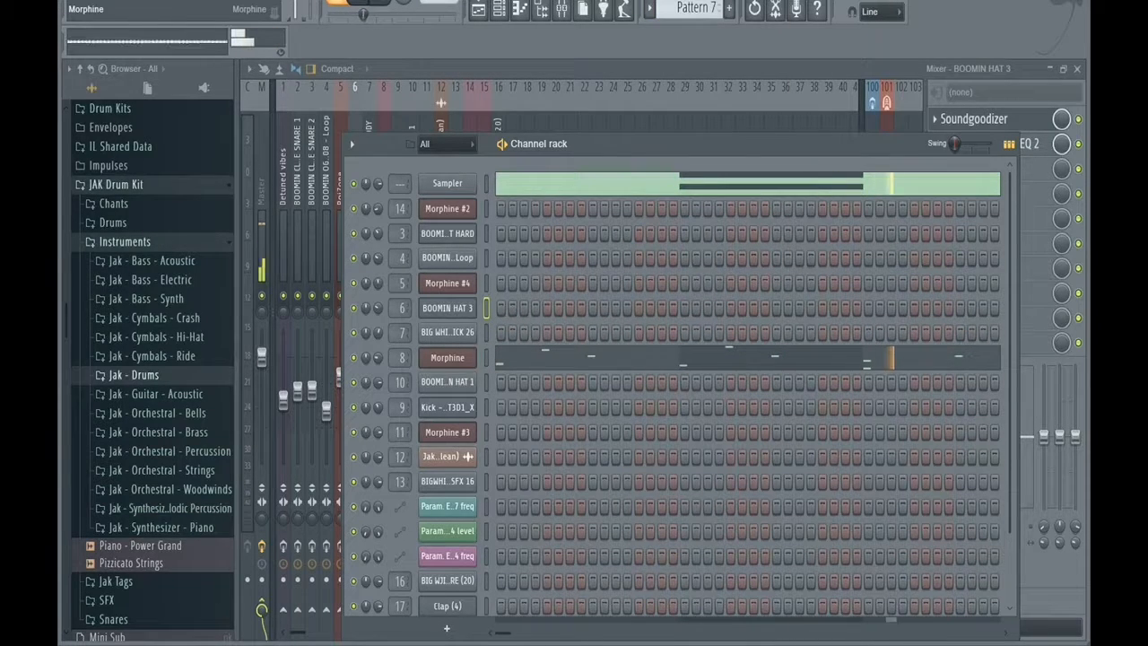
{"action": "left_click", "coordinate": [546, 357]}
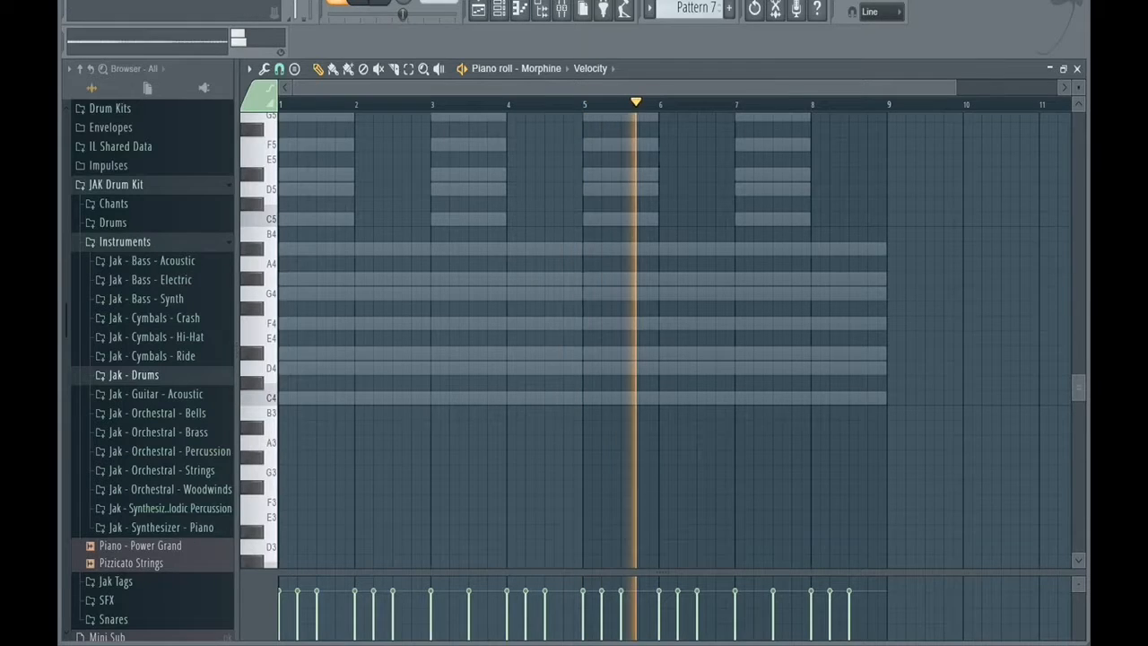
{"action": "scroll", "coordinate": [583, 341], "scroll_direction": "up", "scroll_amount": 5}
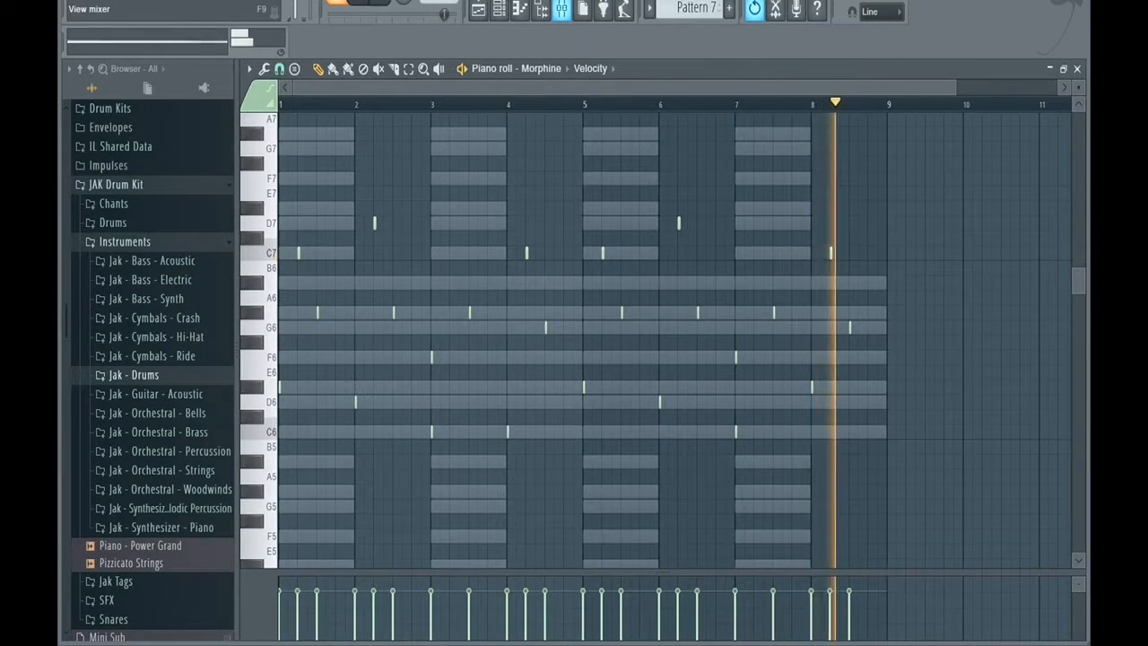
Bypass Soundgoodizer, Fruity parametric EQ 2, Gross Beat and Fruity Reeverb 2 on the Time Stone mixer track during playback.
{"action": "key", "text": "F9"}
{"action": "left_click", "coordinate": [384, 184]}
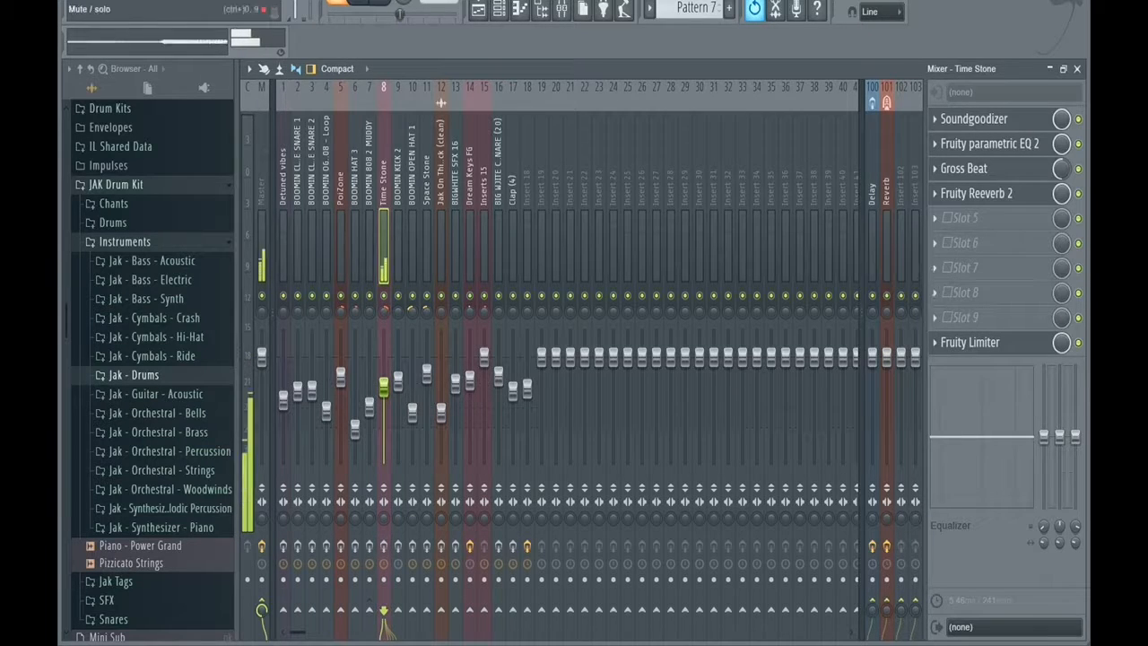
{"action": "left_click", "coordinate": [1079, 168]}
{"action": "left_click", "coordinate": [1078, 194]}
{"action": "left_click", "coordinate": [1079, 118]}
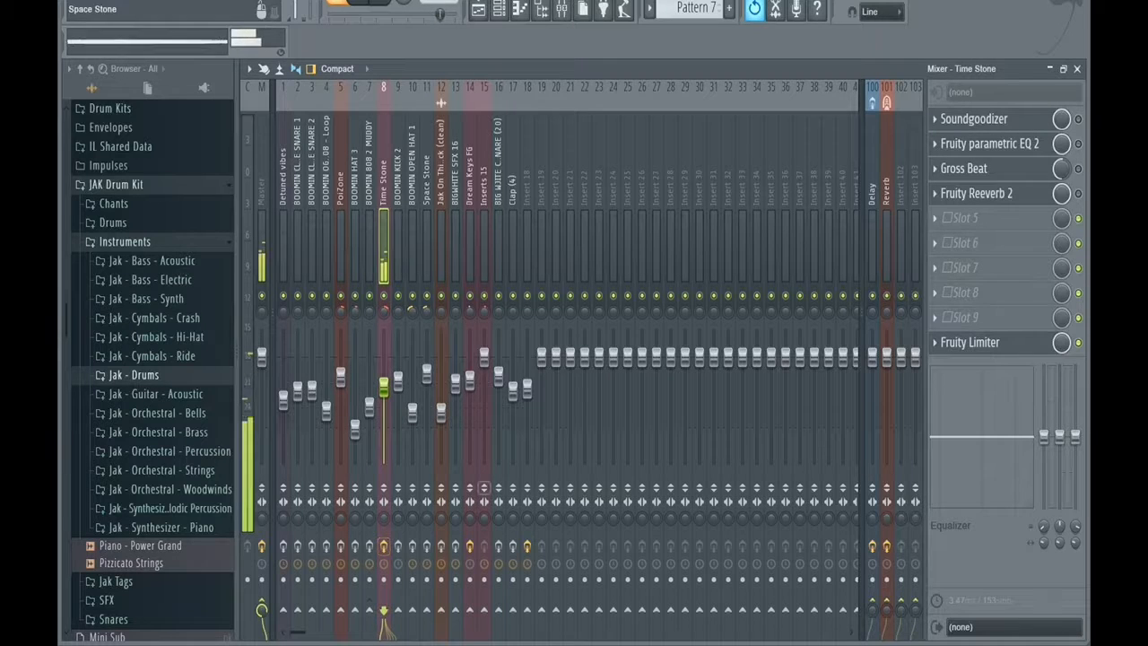
Enable Soundgoodizer and Fruity parametric EQ 2 on the Time Stone track, viewing the settings of both.
{"action": "left_click", "coordinate": [974, 119]}
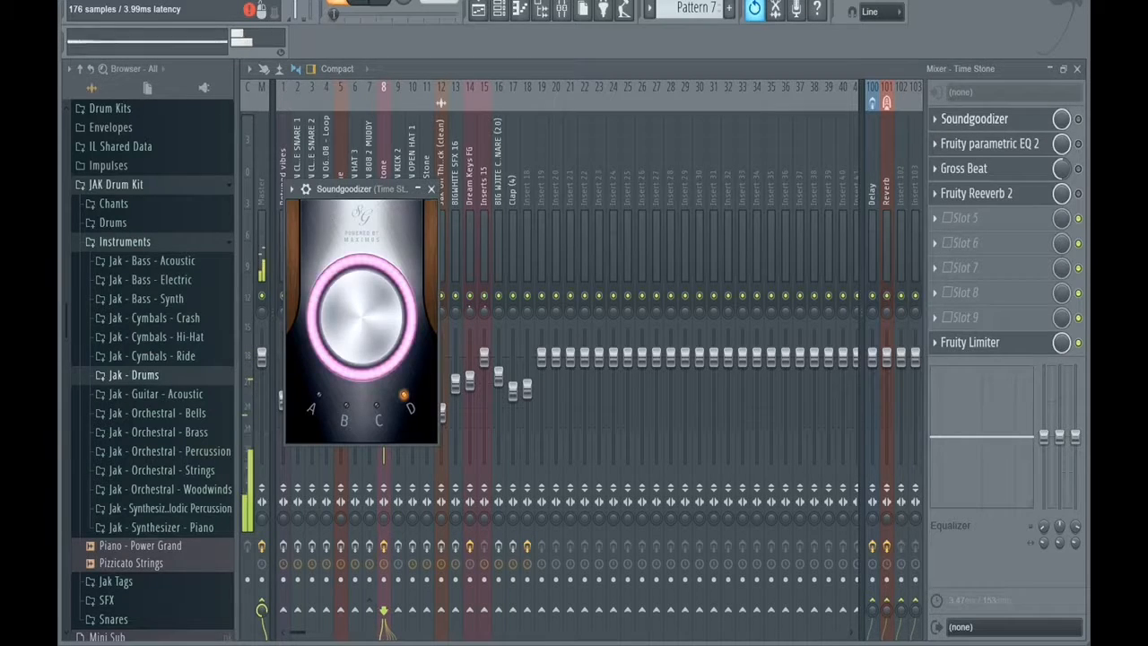
{"action": "left_click", "coordinate": [974, 119]}
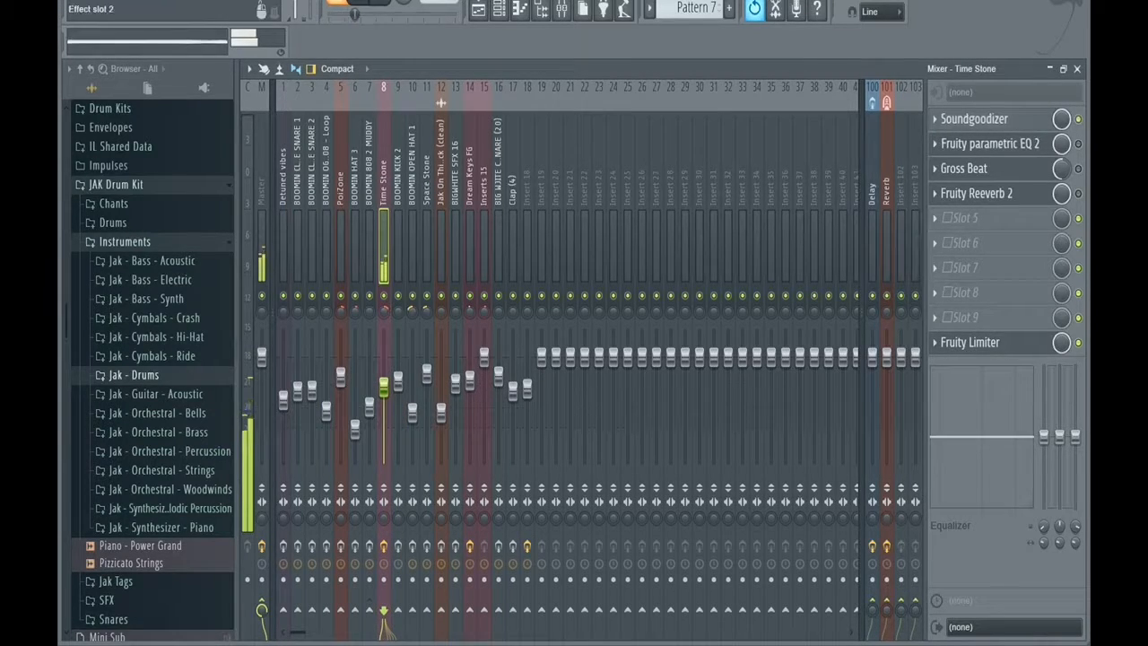
{"action": "left_click", "coordinate": [990, 143]}
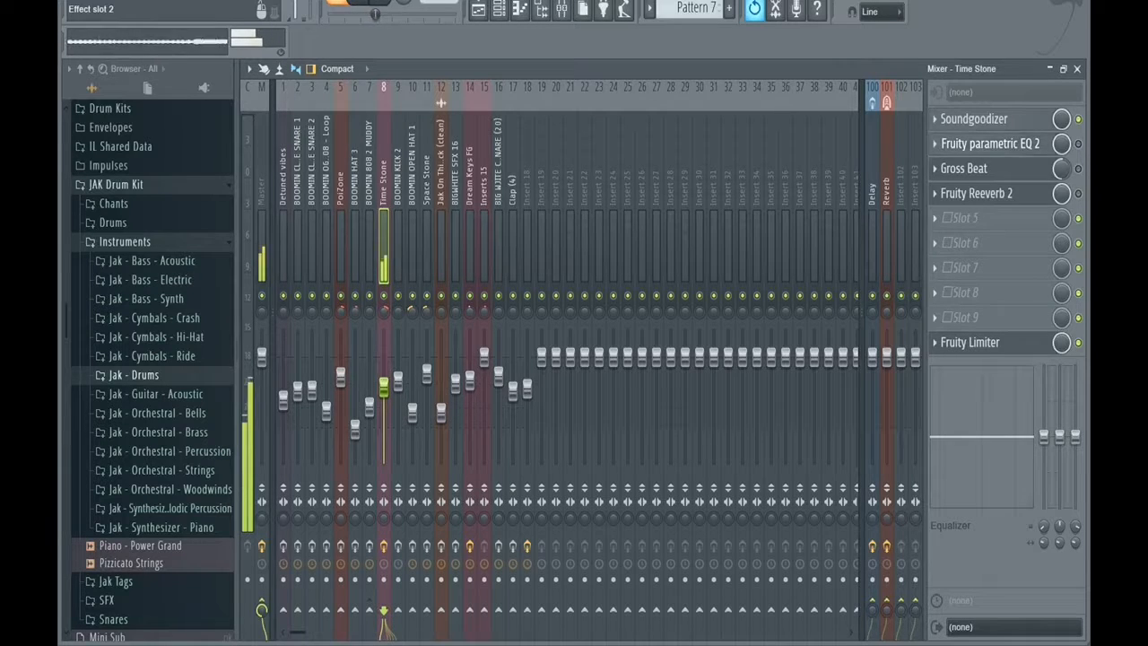
{"action": "left_click_drag", "start_coordinate": [565, 210], "coordinate": [504, 133]}
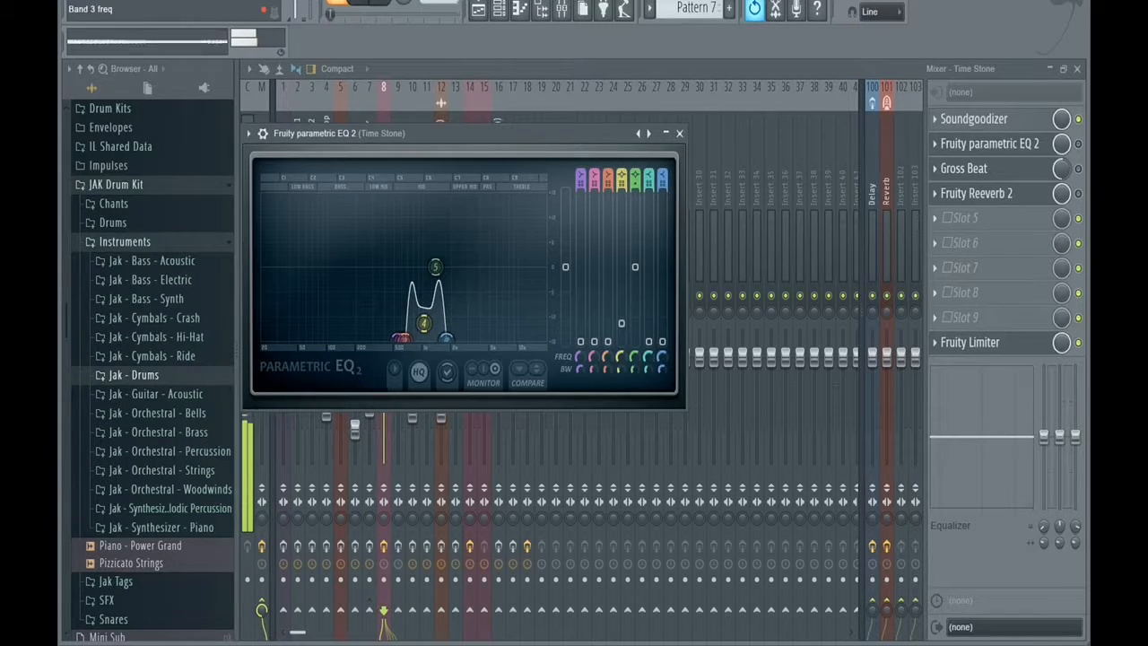
{"action": "left_click", "coordinate": [1078, 143]}
{"action": "left_click", "coordinate": [990, 143]}
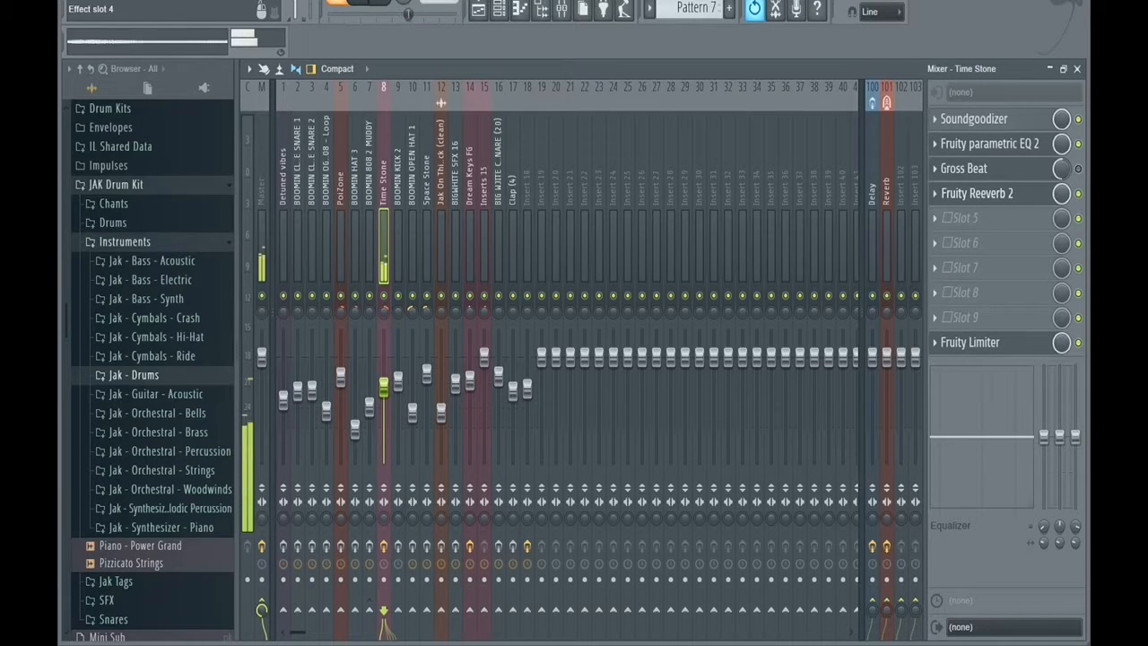
Enable Fruity Reeverb 2 and Gross Beat on the Time Stone track, review their settings, and play Pattern 7.
{"action": "left_click", "coordinate": [977, 192]}
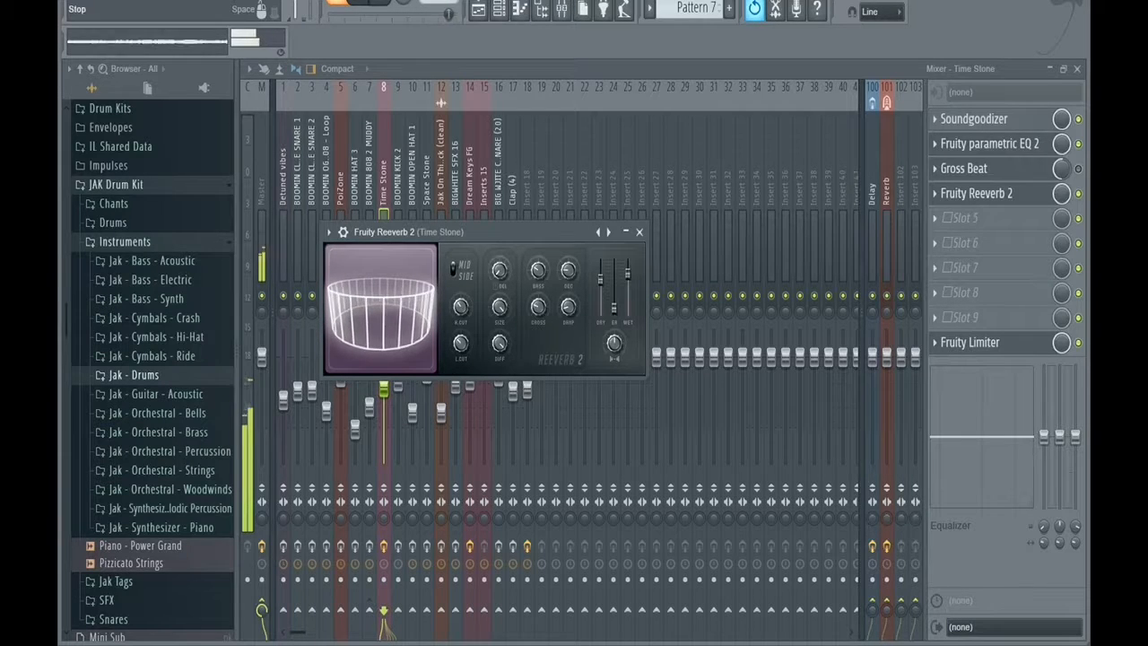
{"action": "left_click", "coordinate": [1079, 169]}
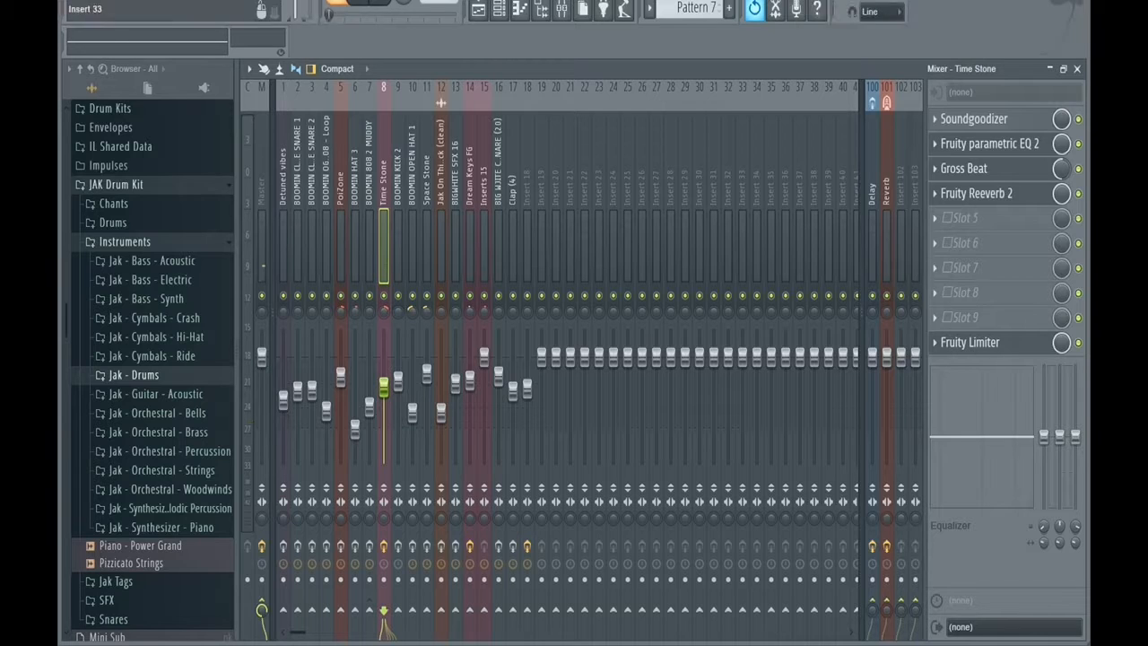
{"action": "left_click", "coordinate": [969, 169]}
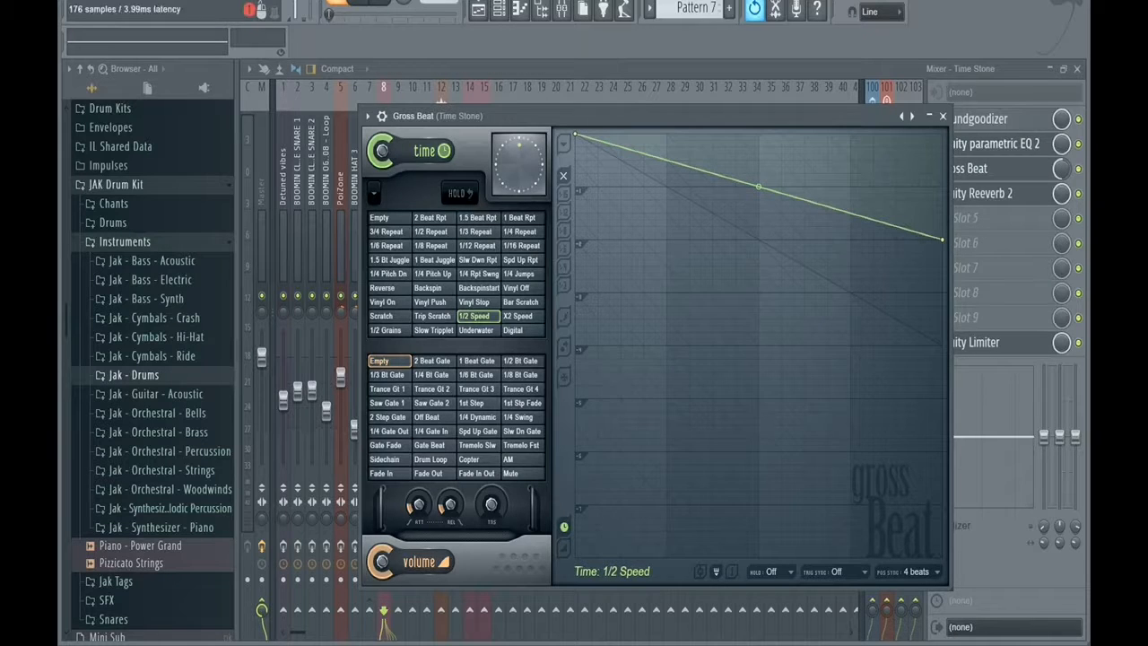
{"action": "left_click", "coordinate": [943, 116]}
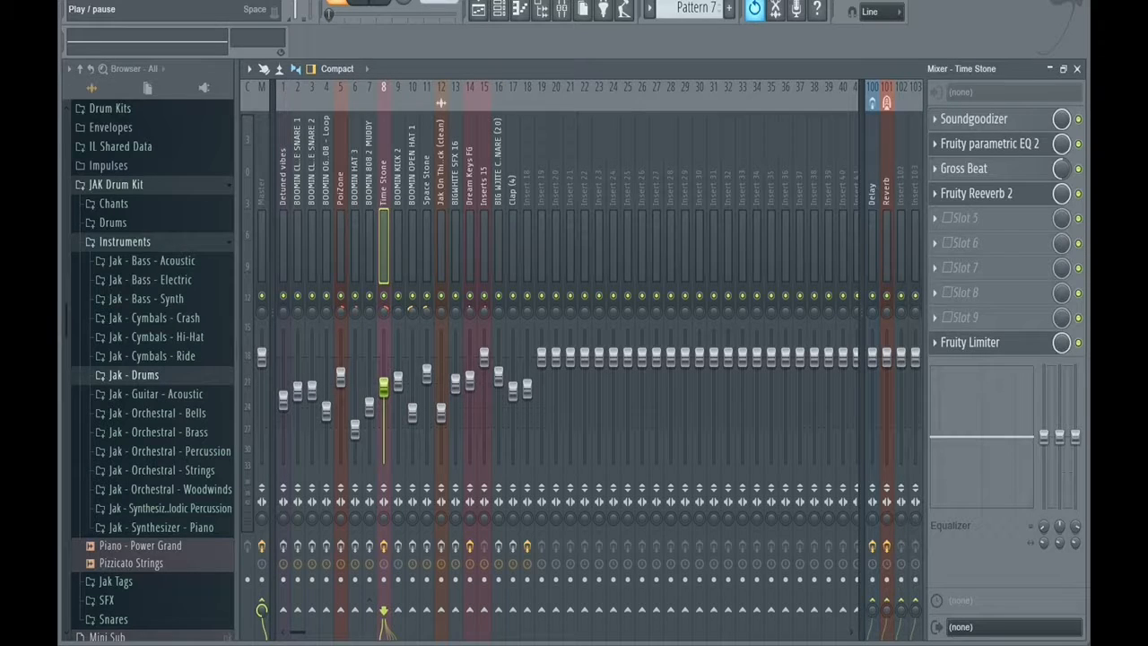
{"action": "key", "text": "space"}
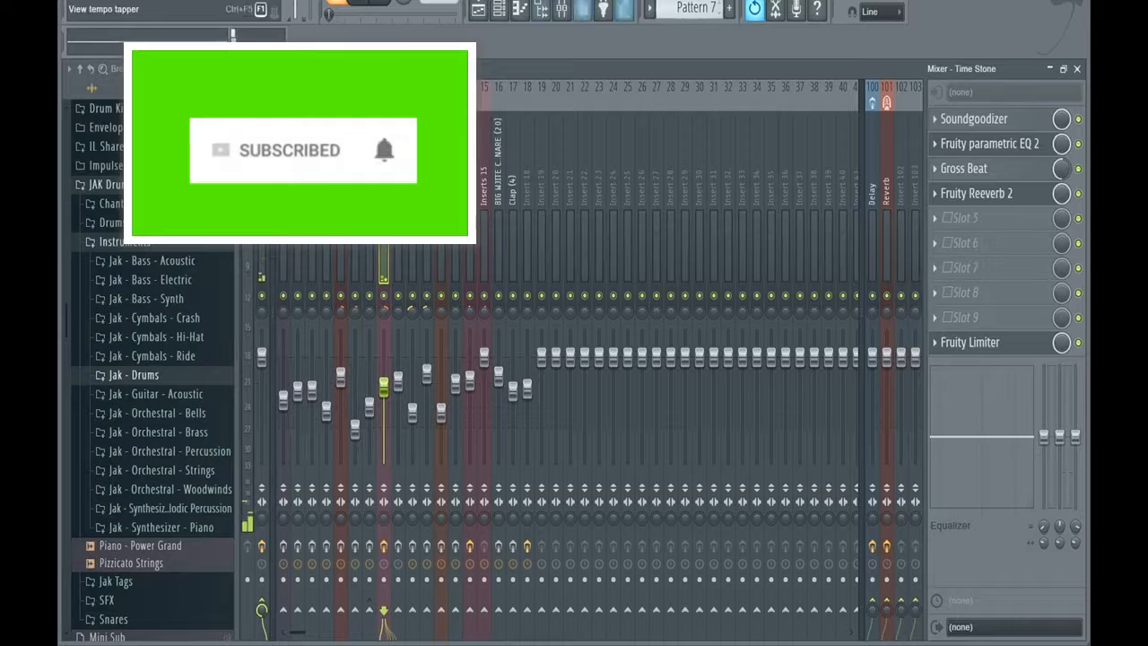
Go through Patterns 8 and 9 in the channel rack and examine the BOOMIN OPEN HAT 1 notes in the piano roll.
{"action": "left_click", "coordinate": [499, 9]}
{"action": "scroll", "coordinate": [696, 8], "scroll_direction": "down", "scroll_amount": 1}
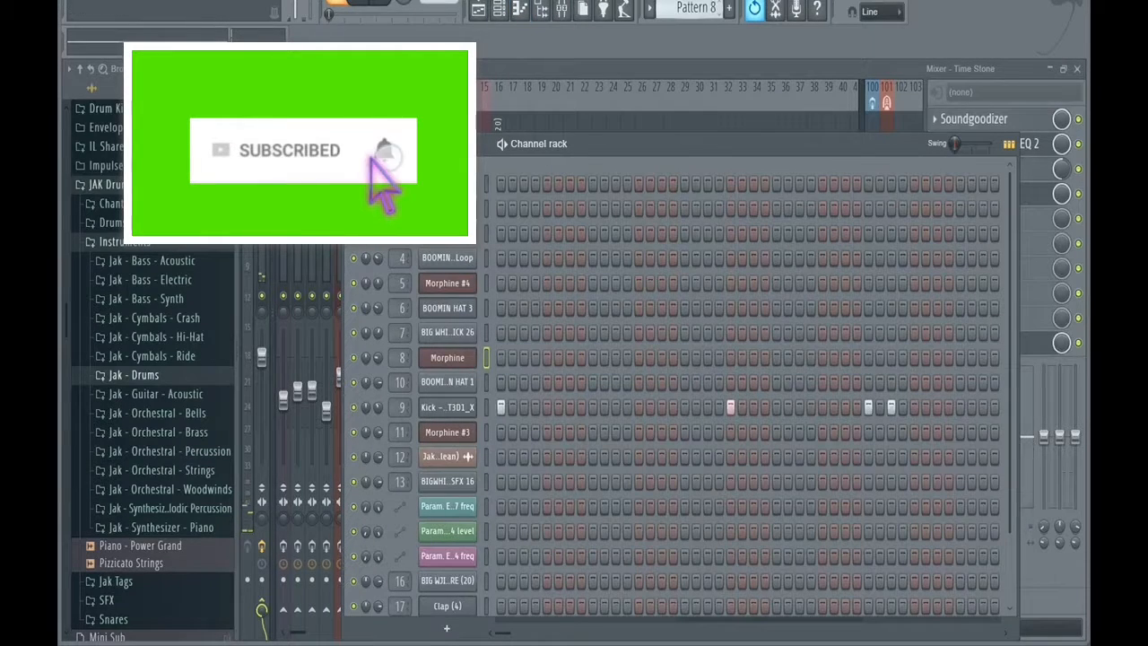
{"action": "scroll", "coordinate": [696, 8], "scroll_direction": "down", "scroll_amount": 1}
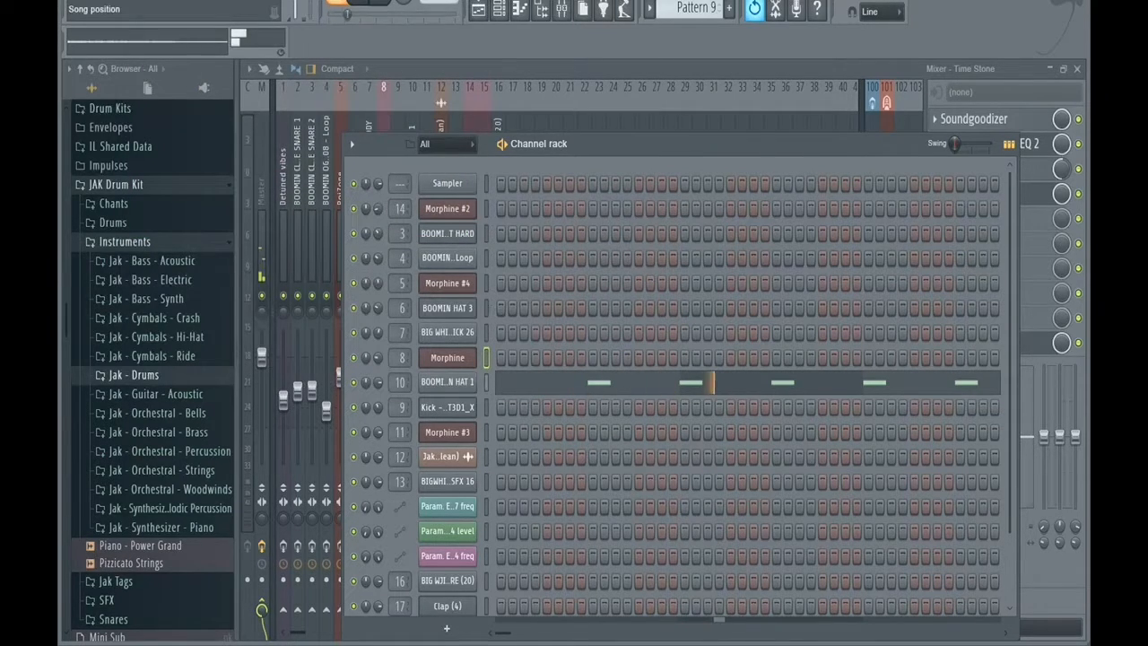
{"action": "left_click", "coordinate": [547, 386]}
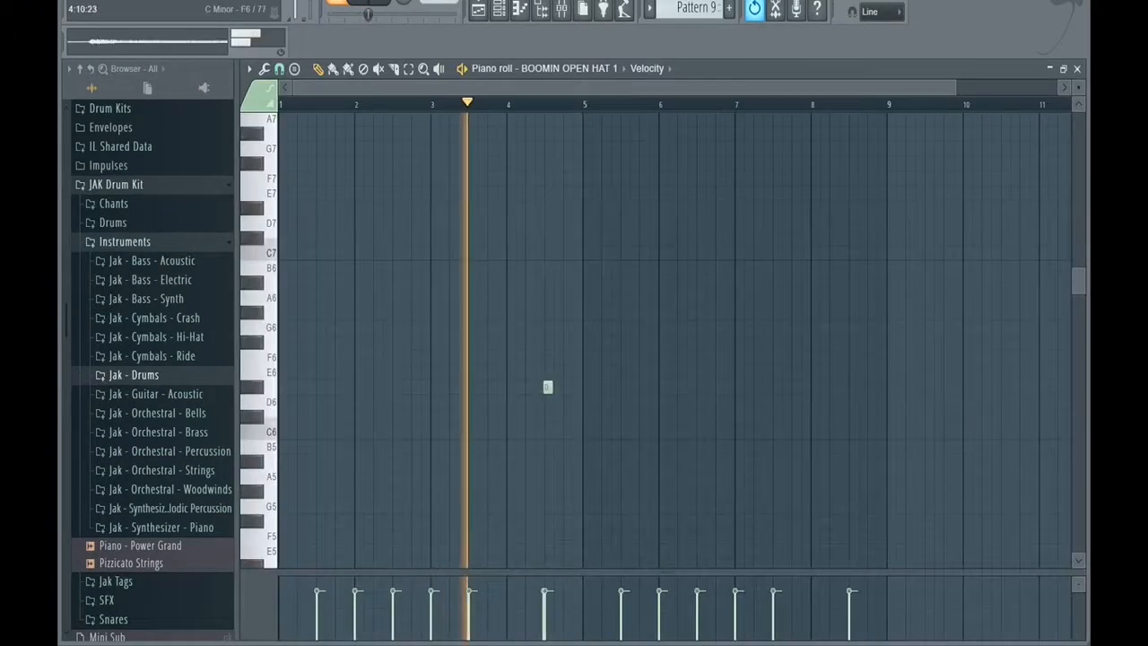
{"action": "left_click_drag", "start_coordinate": [1079, 281], "coordinate": [1079, 308]}
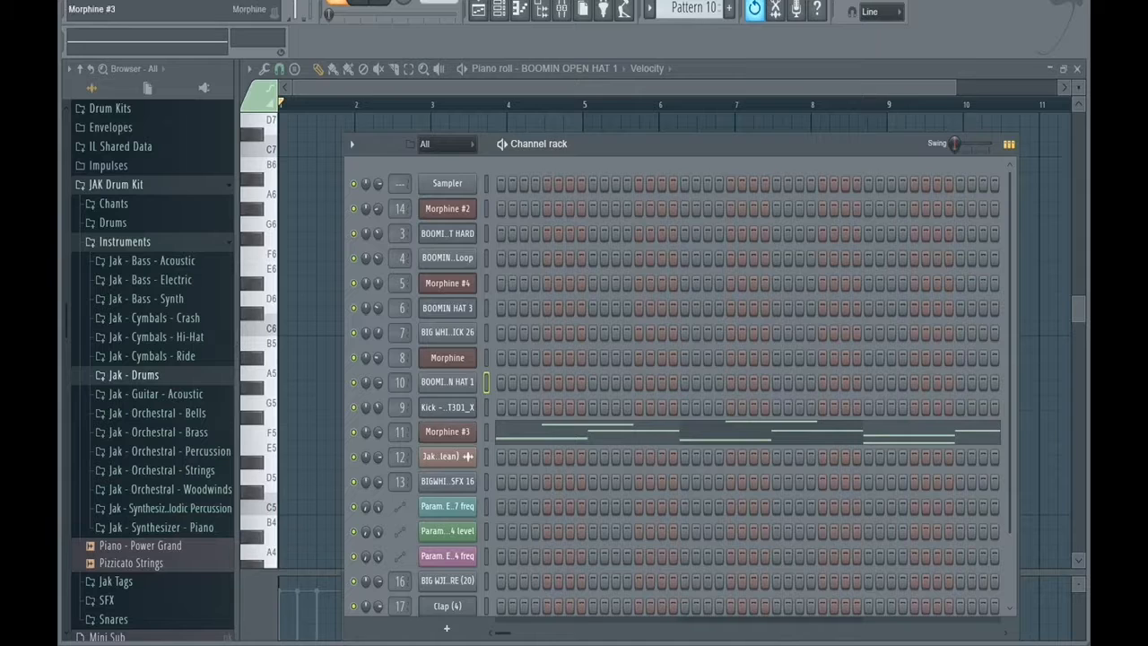
View the Morphine #3 synthesizer settings with the STR Acoustic Guitar NUC program used in Pattern 10.
{"action": "left_click", "coordinate": [448, 432]}
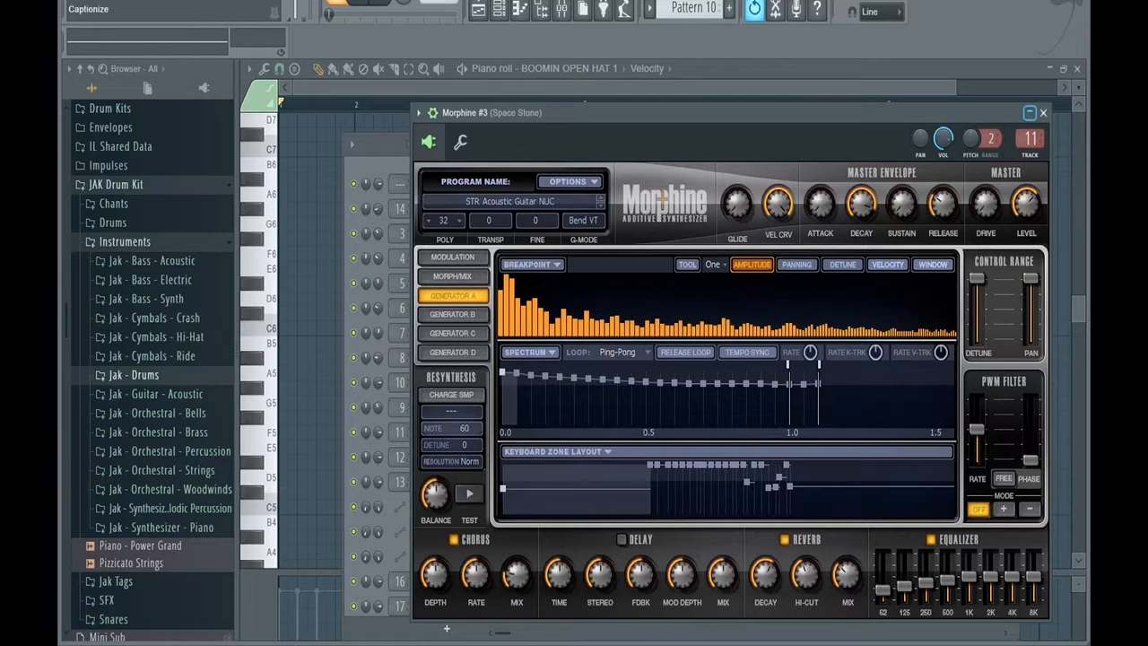
{"action": "left_click", "coordinate": [1043, 112]}
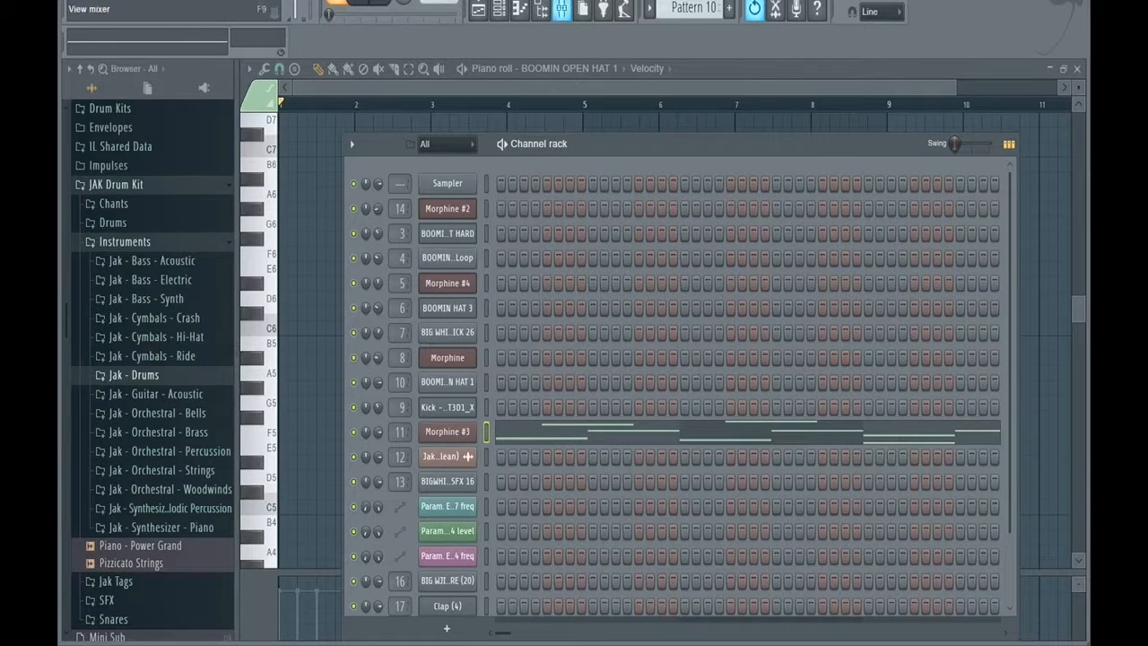
Play Pattern 10 and bypass Hardcore, Fruity Reeverb 2, Fruity parametric EQ 2 and Fruity Limiter on the Space Stone mixer track.
{"action": "left_click", "coordinate": [561, 9]}
{"action": "left_click", "coordinate": [358, 3]}
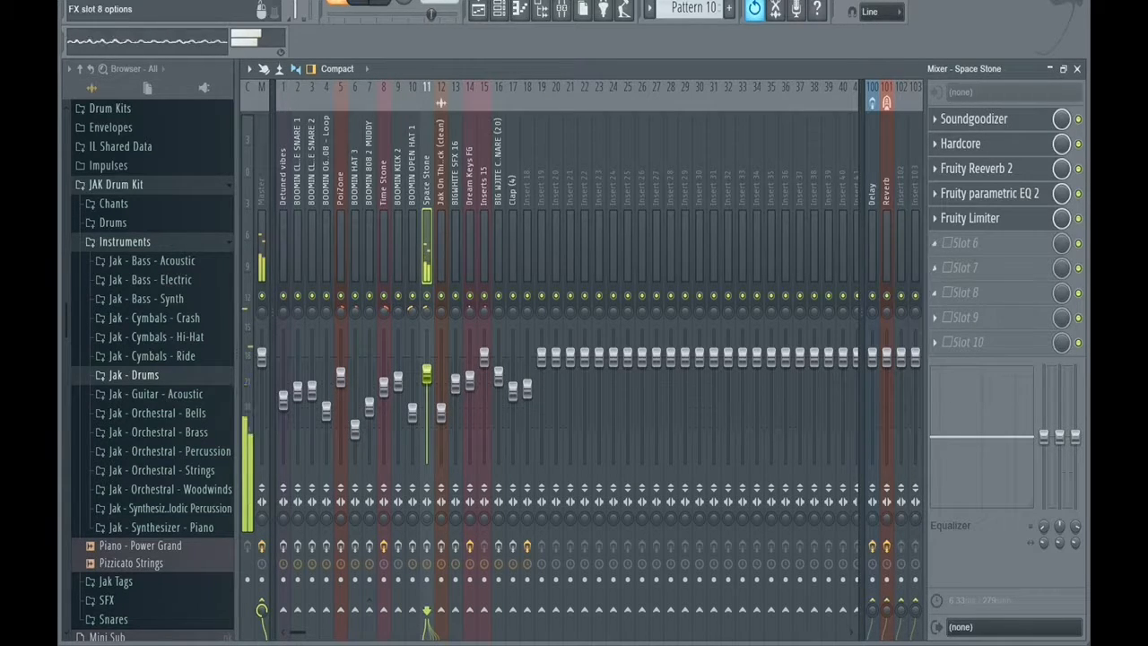
{"action": "left_click", "coordinate": [1079, 219]}
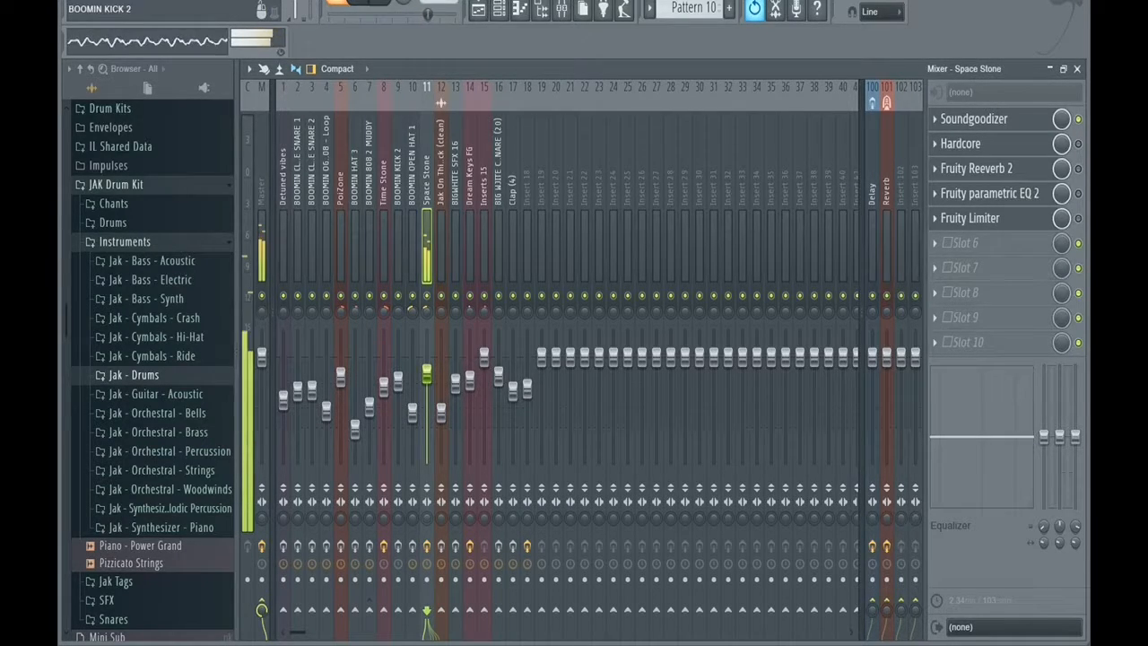
Restart playback of Pattern 10 and lower the volume of the Space Stone mixer track.
{"action": "left_click", "coordinate": [359, 3]}
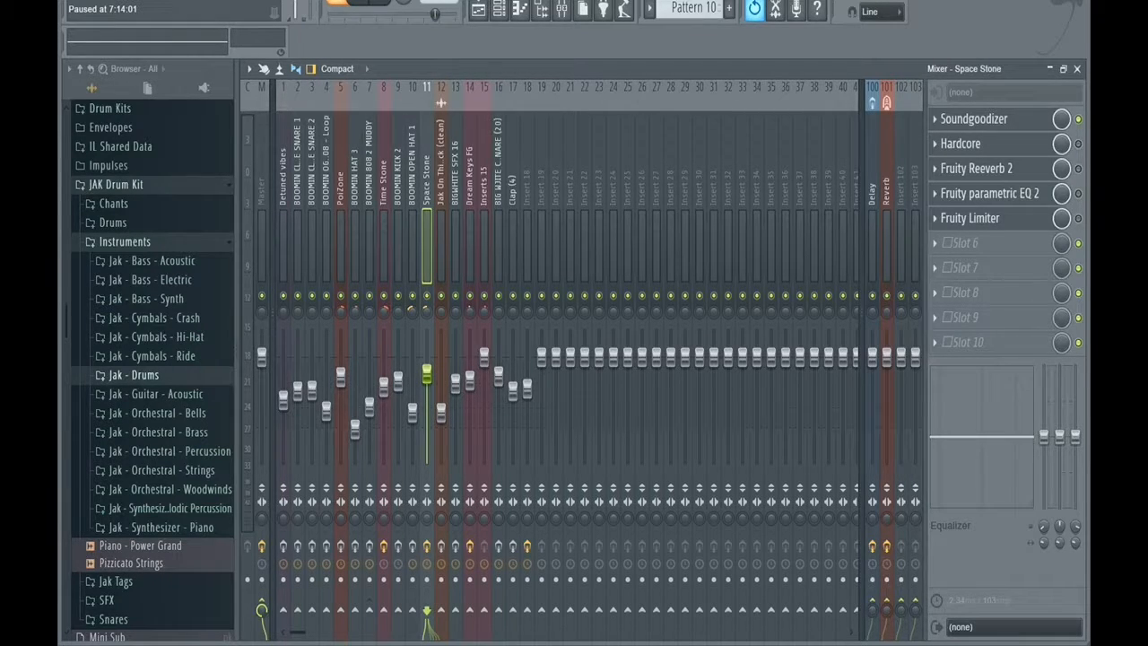
{"action": "key", "text": "space"}
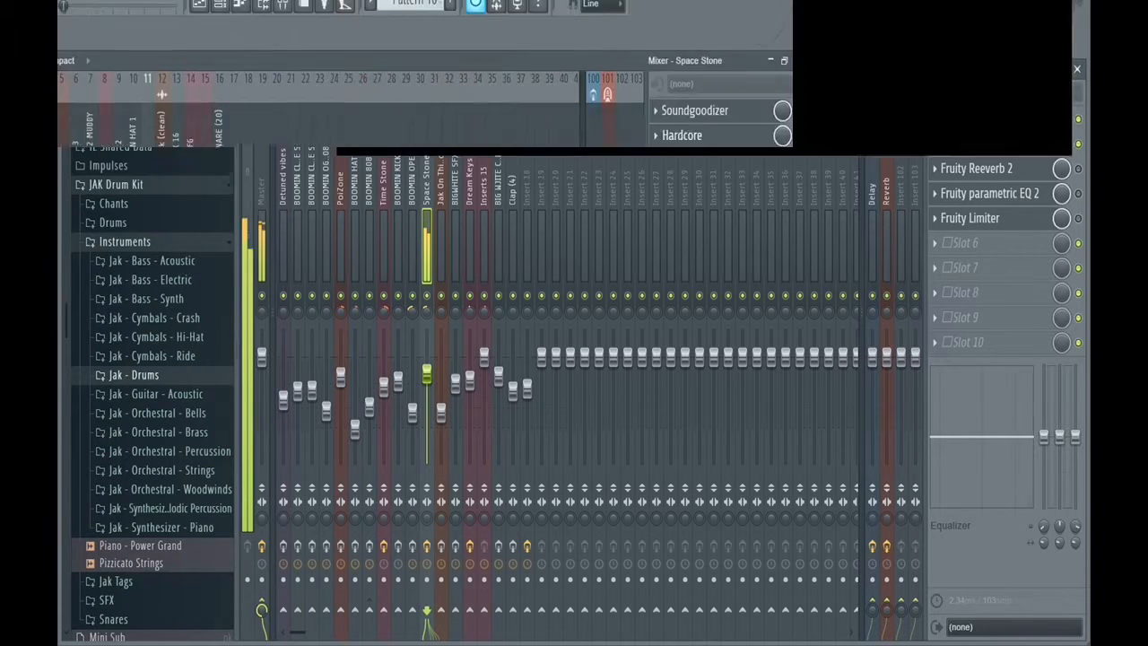
{"action": "left_click_drag", "start_coordinate": [427, 372], "coordinate": [427, 422]}
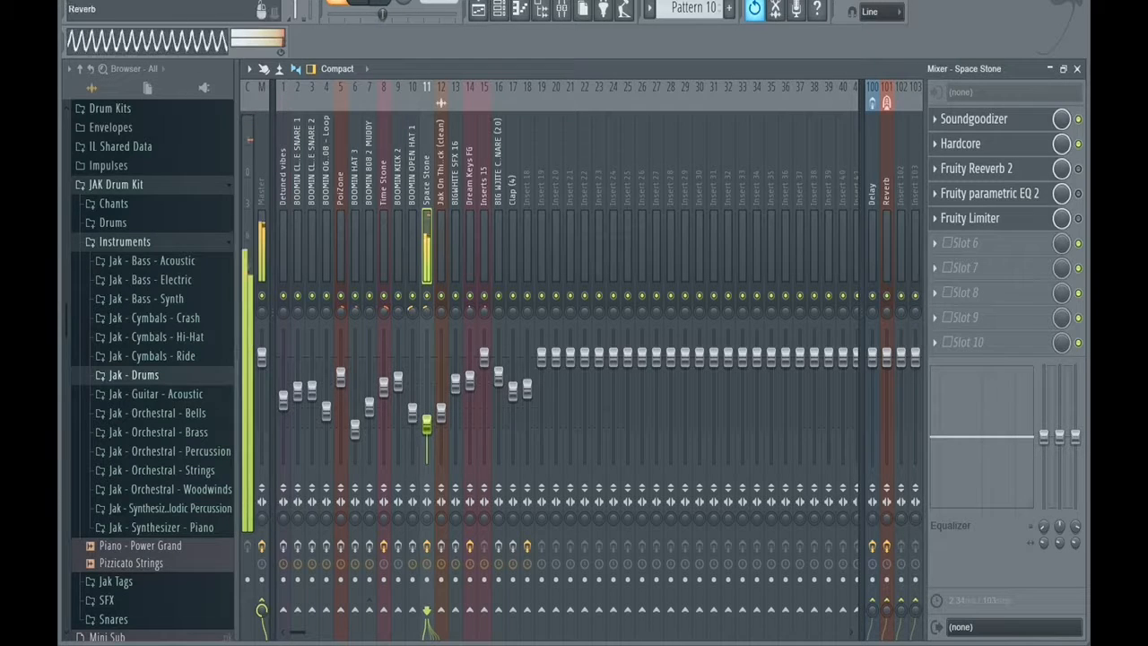
Re-enable Hardcore, Fruity Reeverb 2, Fruity parametric EQ 2 and Fruity Limiter on the Space Stone track, reviewing the Hardcore and EQ settings.
{"action": "left_click", "coordinate": [969, 143]}
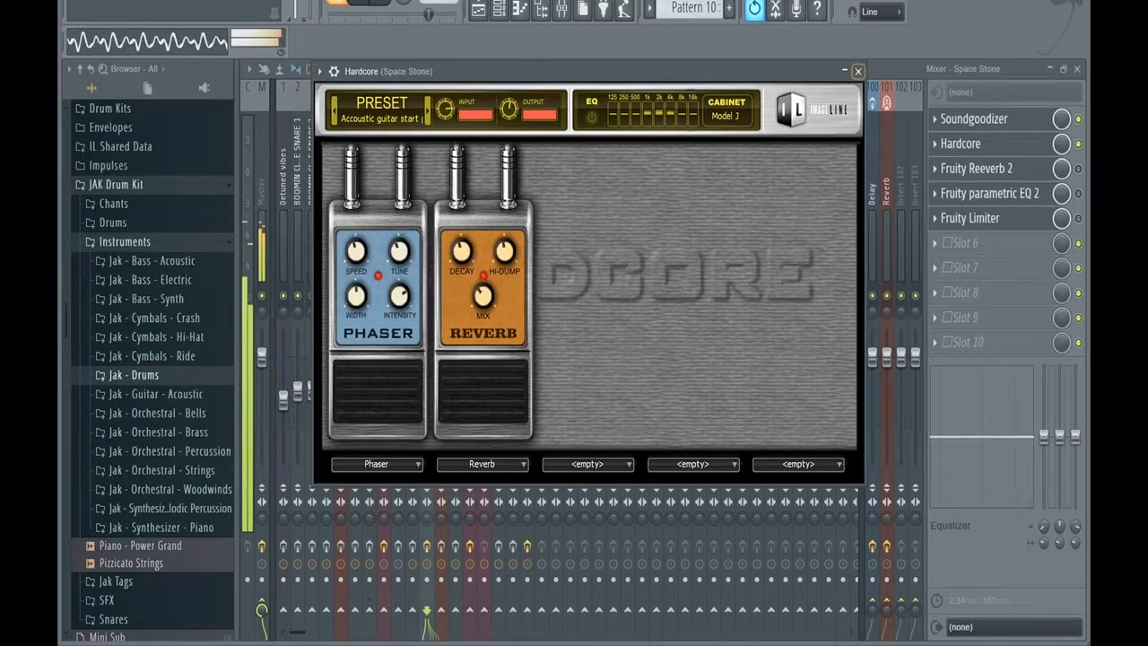
{"action": "left_click", "coordinate": [858, 70]}
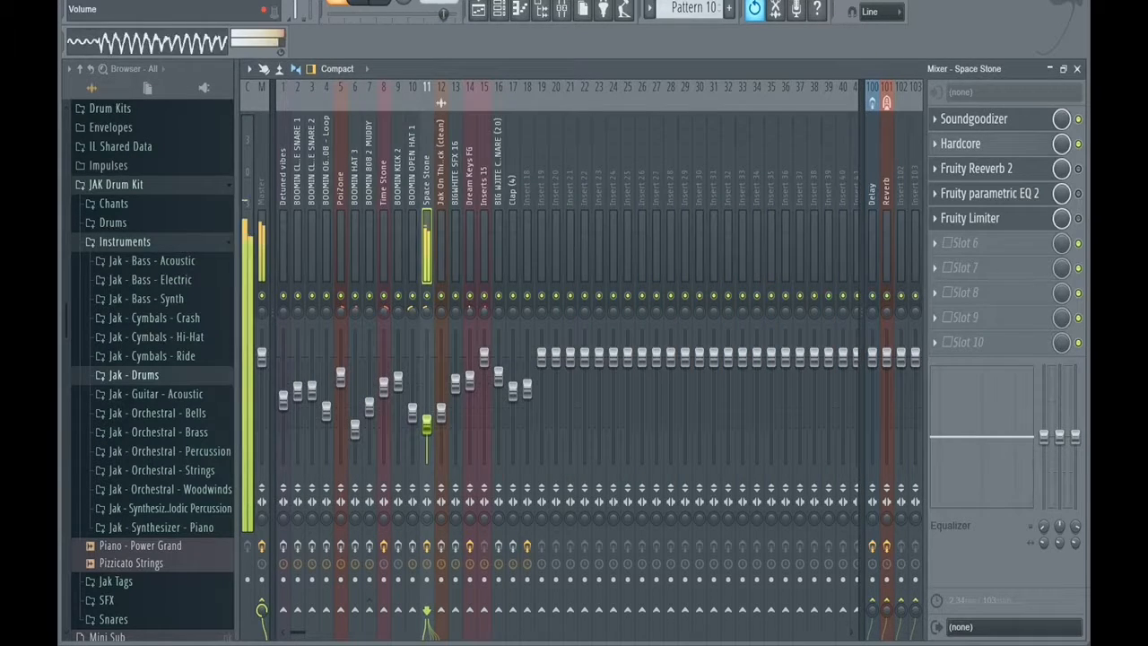
{"action": "left_click_drag", "start_coordinate": [427, 425], "coordinate": [427, 429]}
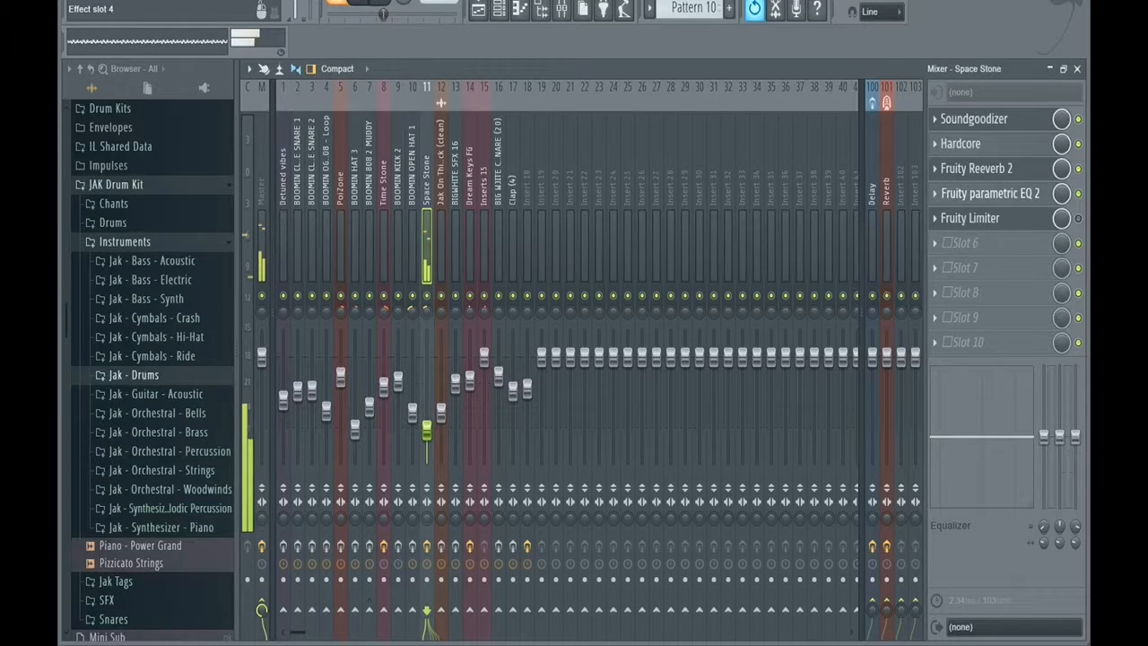
{"action": "left_click", "coordinate": [987, 193]}
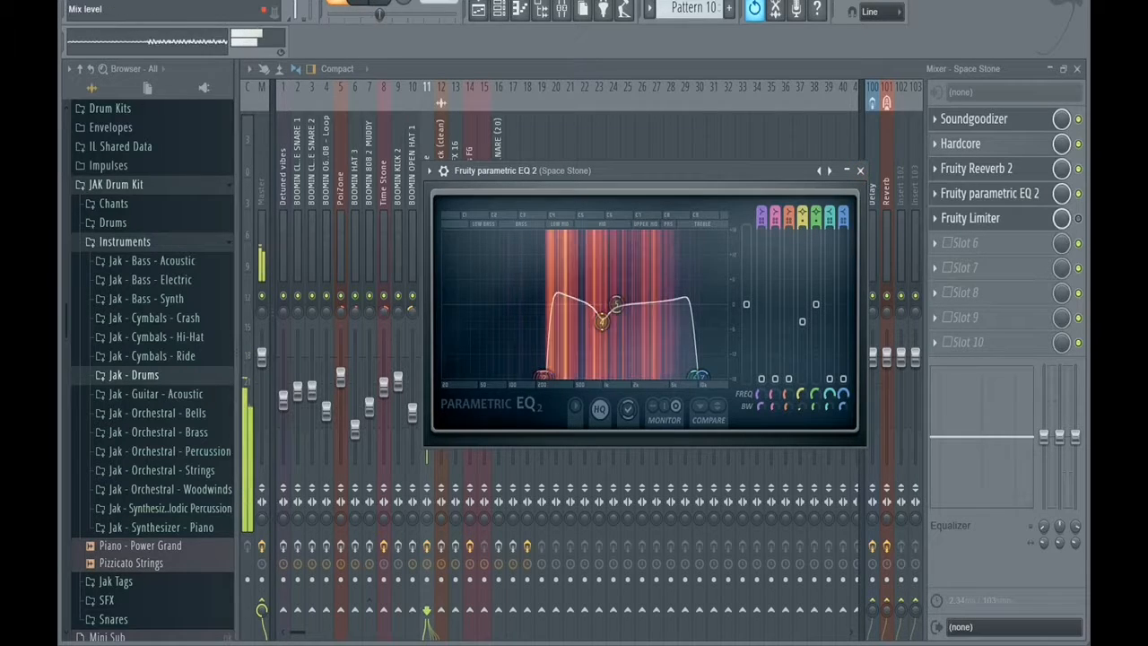
{"action": "left_click", "coordinate": [1079, 218]}
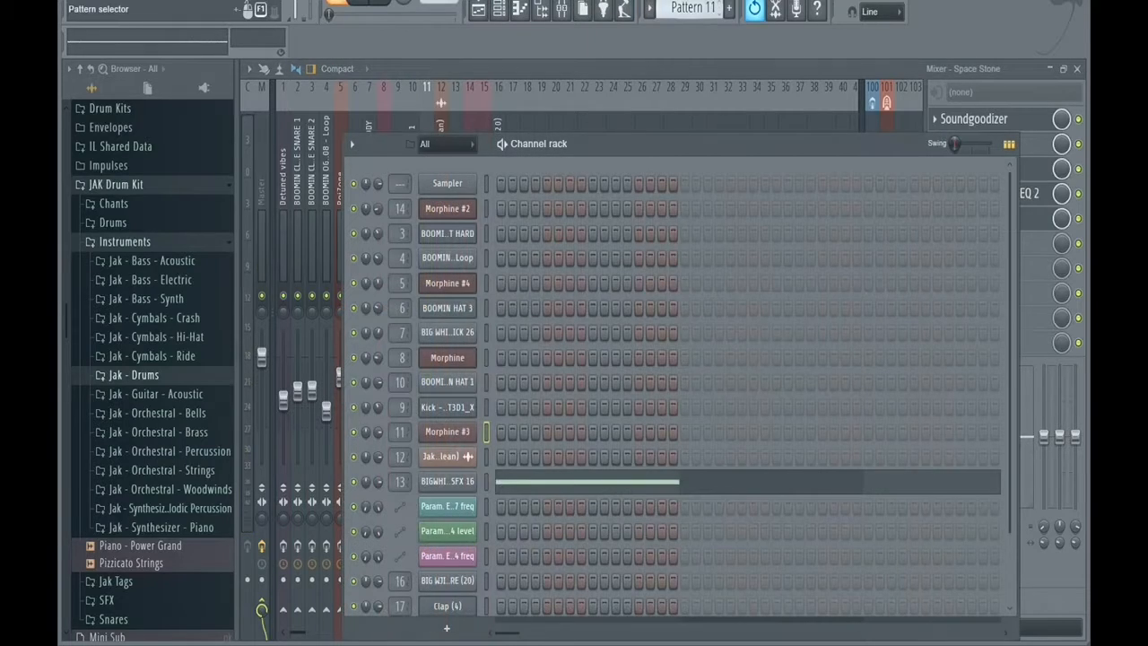
Switch to Pattern 12, play it, and show the effects chain of the PoiZone mixer track.
{"action": "key", "text": "KP_Add"}
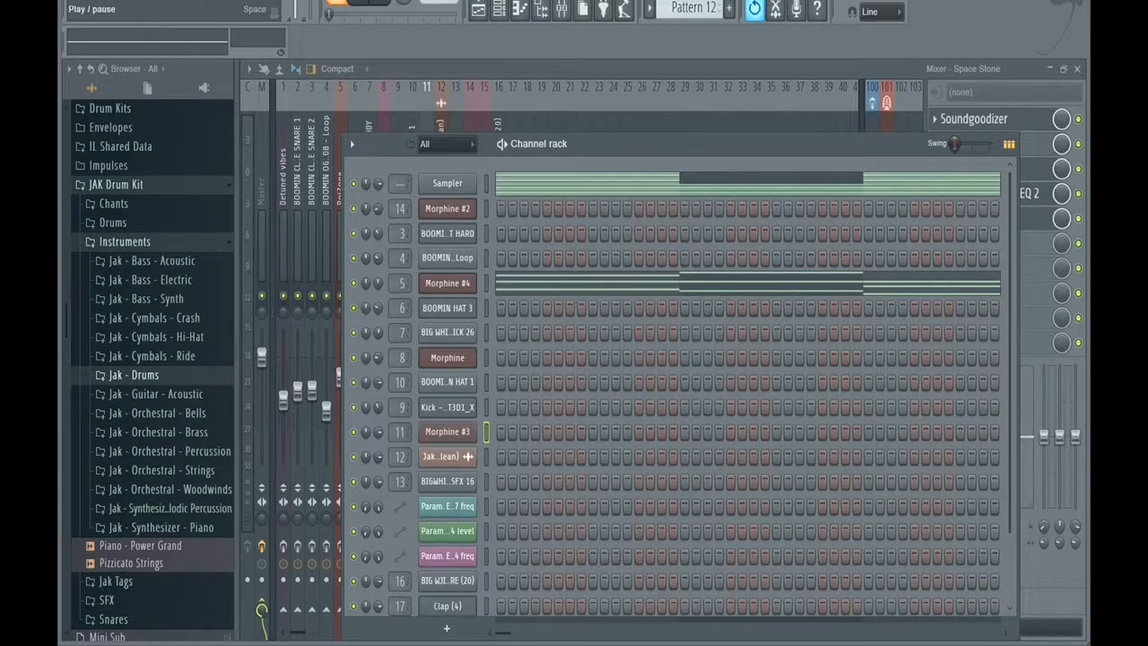
{"action": "left_click", "coordinate": [360, 3]}
{"action": "left_click", "coordinate": [561, 9]}
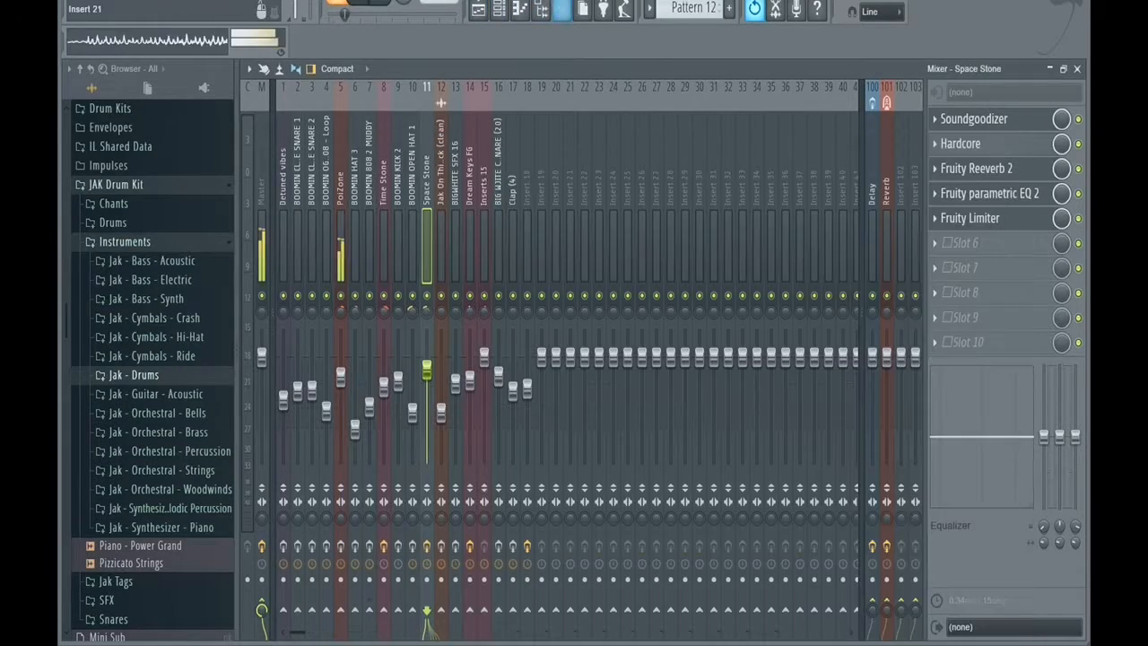
{"action": "left_click", "coordinate": [341, 241]}
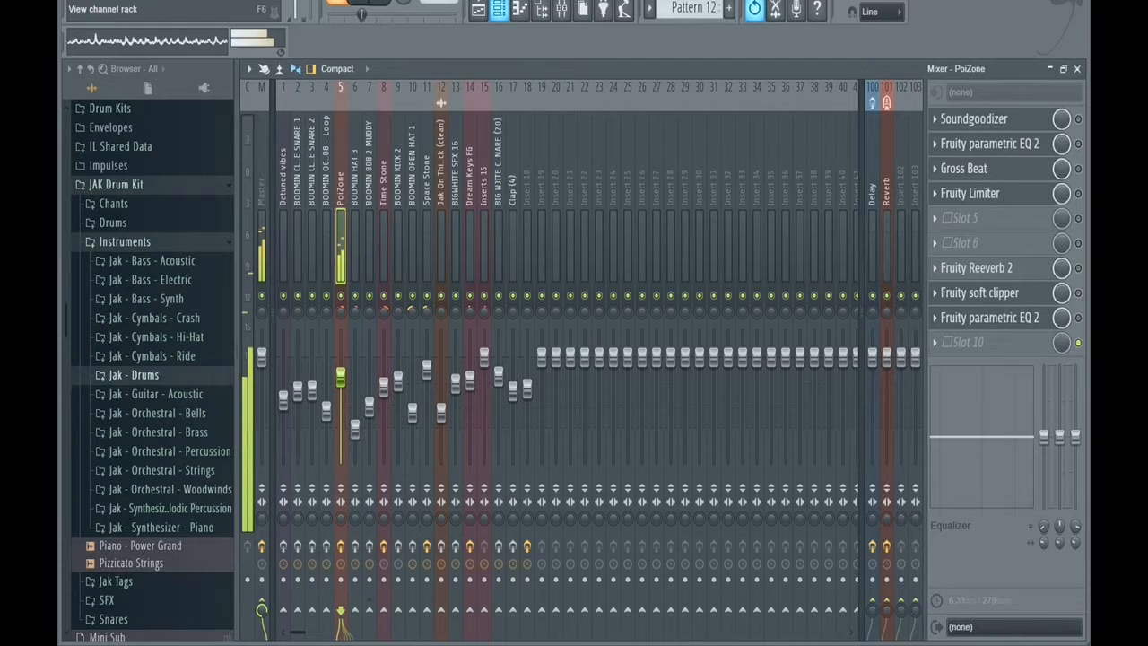
View the Morphine #4 notes of Pattern 12 in the piano roll and play them.
{"action": "left_click", "coordinate": [499, 9]}
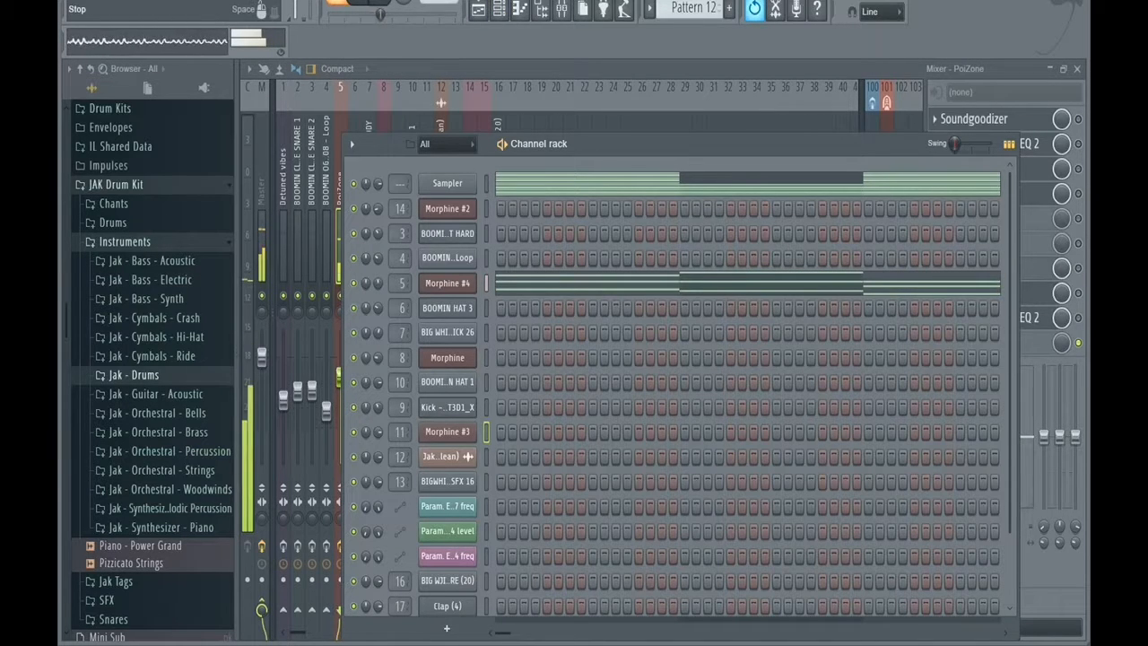
{"action": "left_click", "coordinate": [556, 284]}
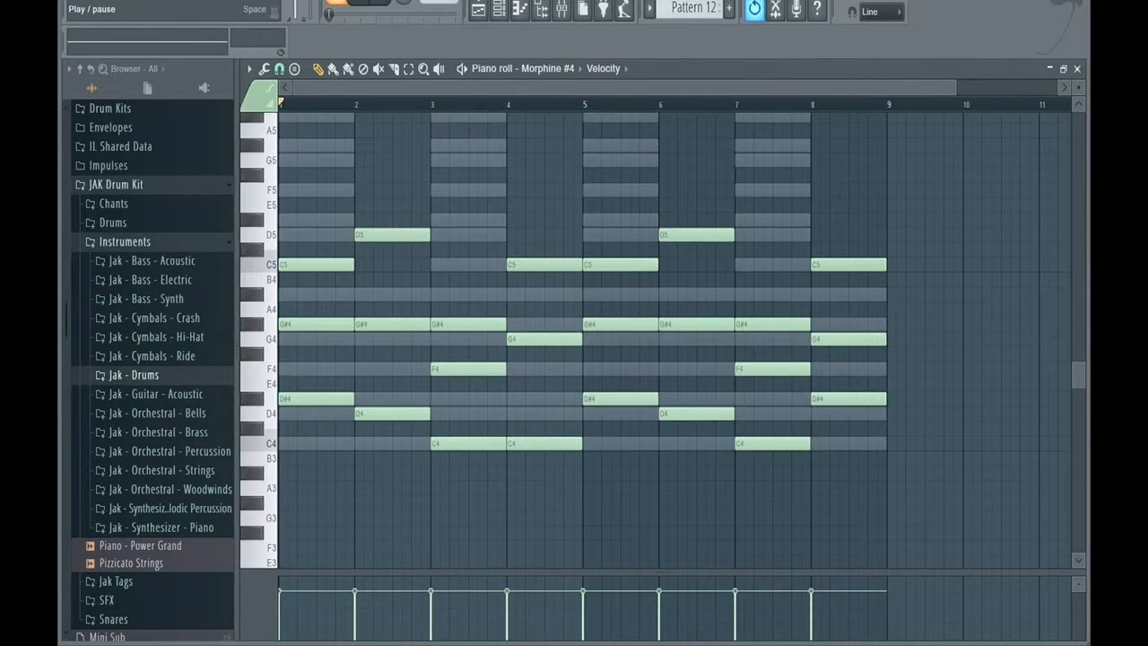
{"action": "key", "text": "space"}
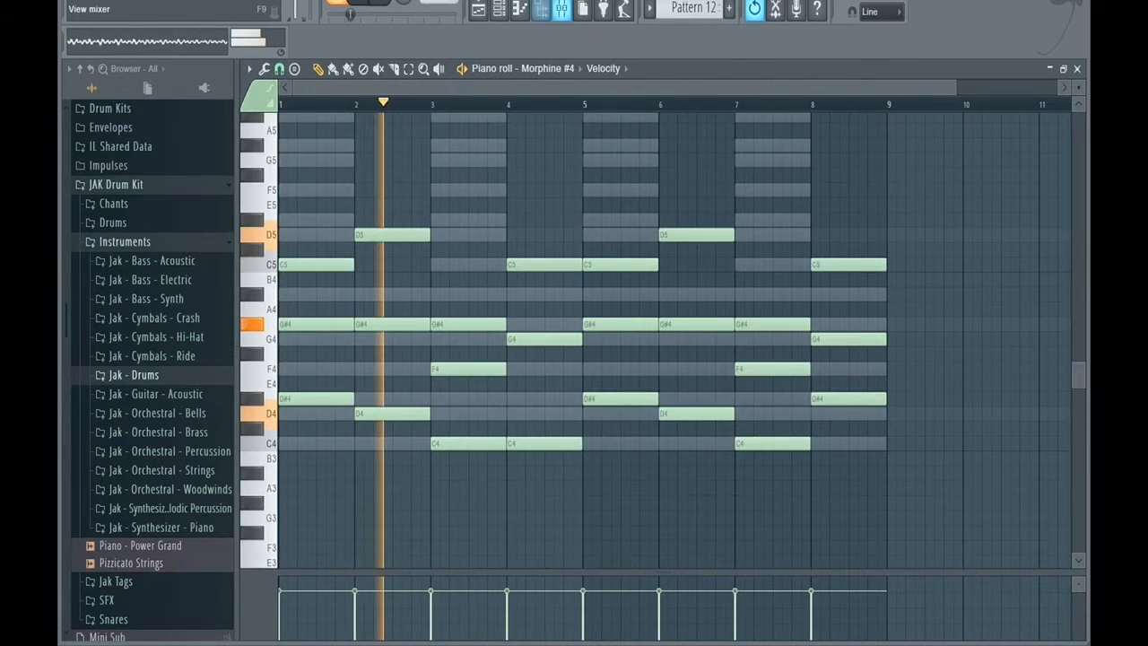
Re-enable the effects chain on the PoiZone mixer track, review its Fruity parametric EQ 2, and raise the track's volume.
{"action": "key", "text": "F9"}
{"action": "key", "text": "space"}
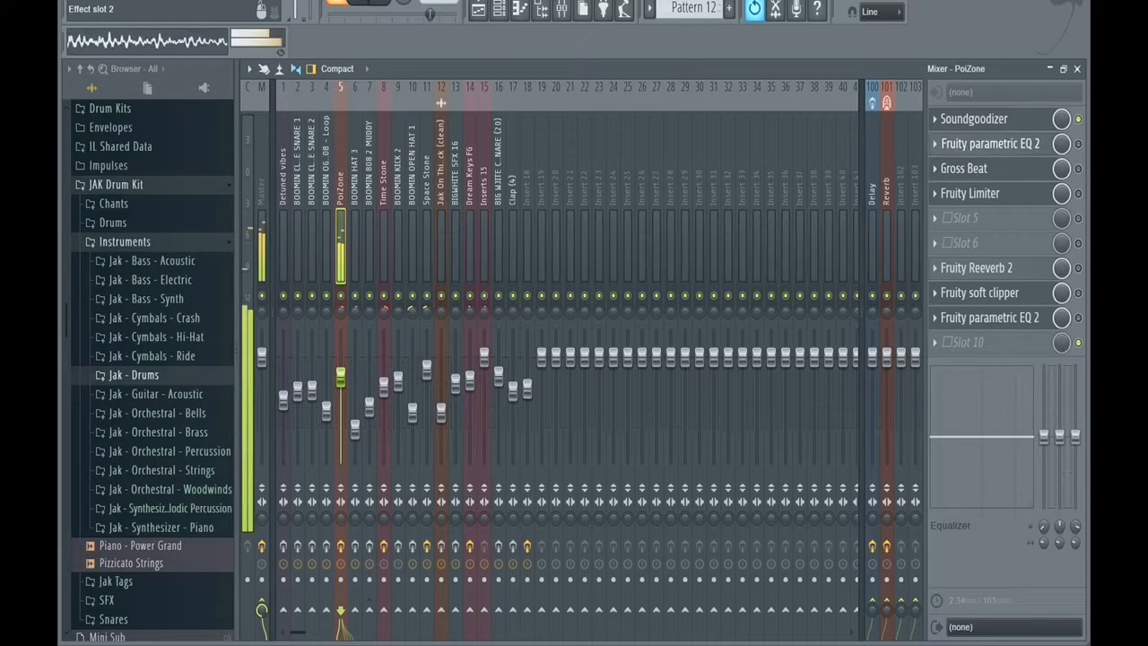
{"action": "left_click", "coordinate": [991, 143]}
{"action": "left_click", "coordinate": [837, 254]}
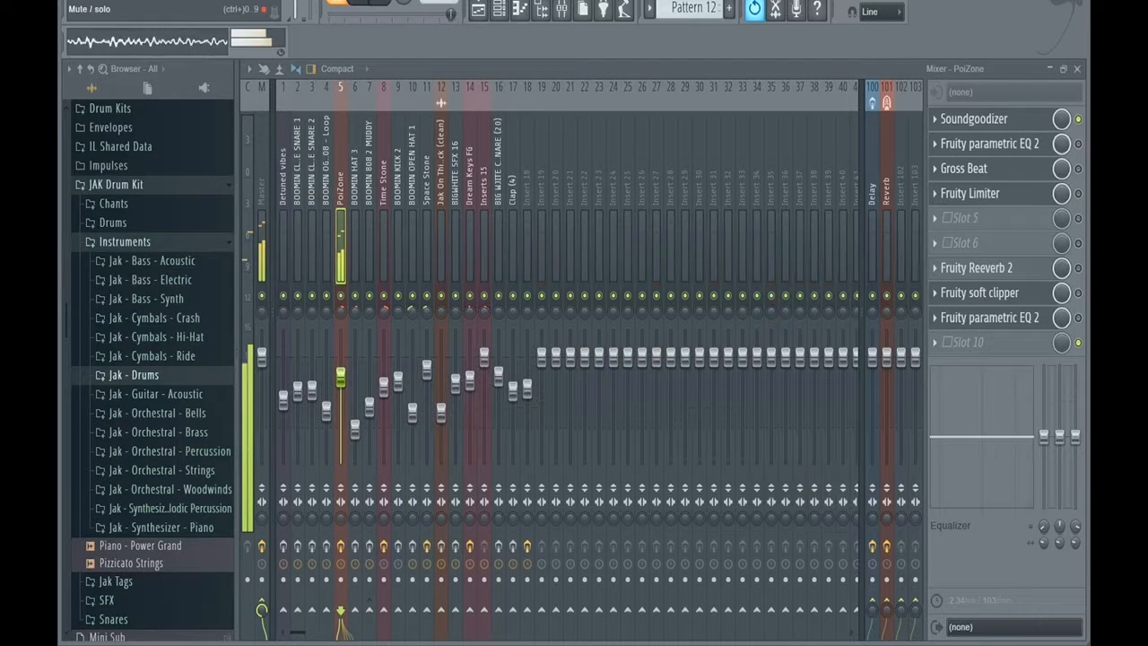
{"action": "left_click", "coordinate": [990, 143]}
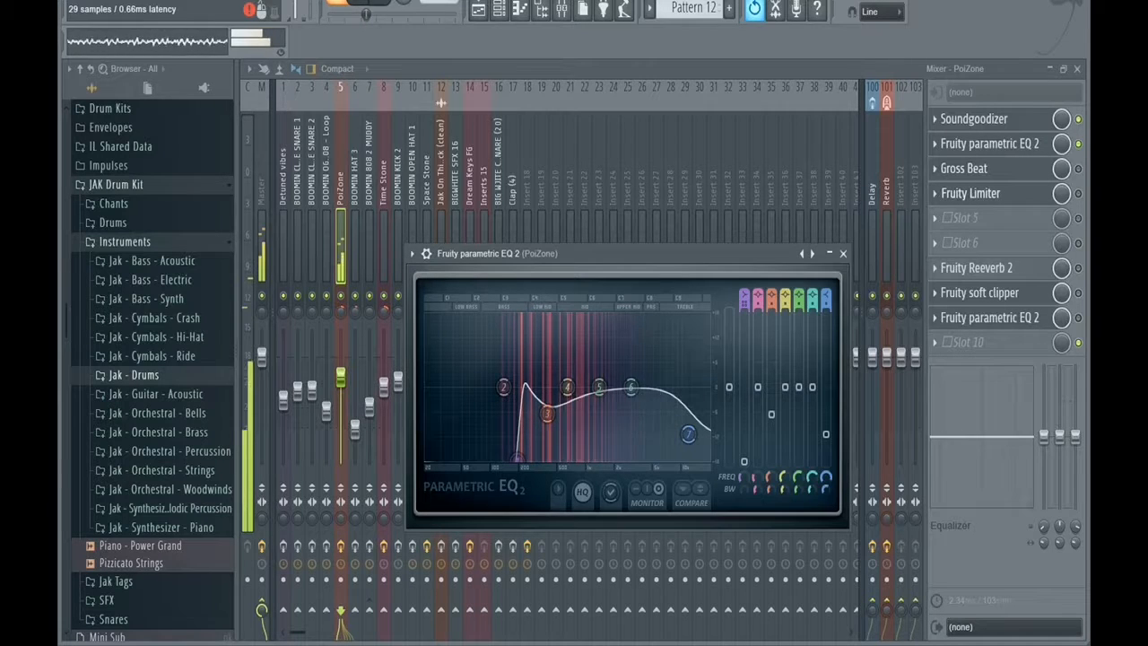
{"action": "left_click", "coordinate": [1079, 194]}
{"action": "left_click", "coordinate": [972, 194]}
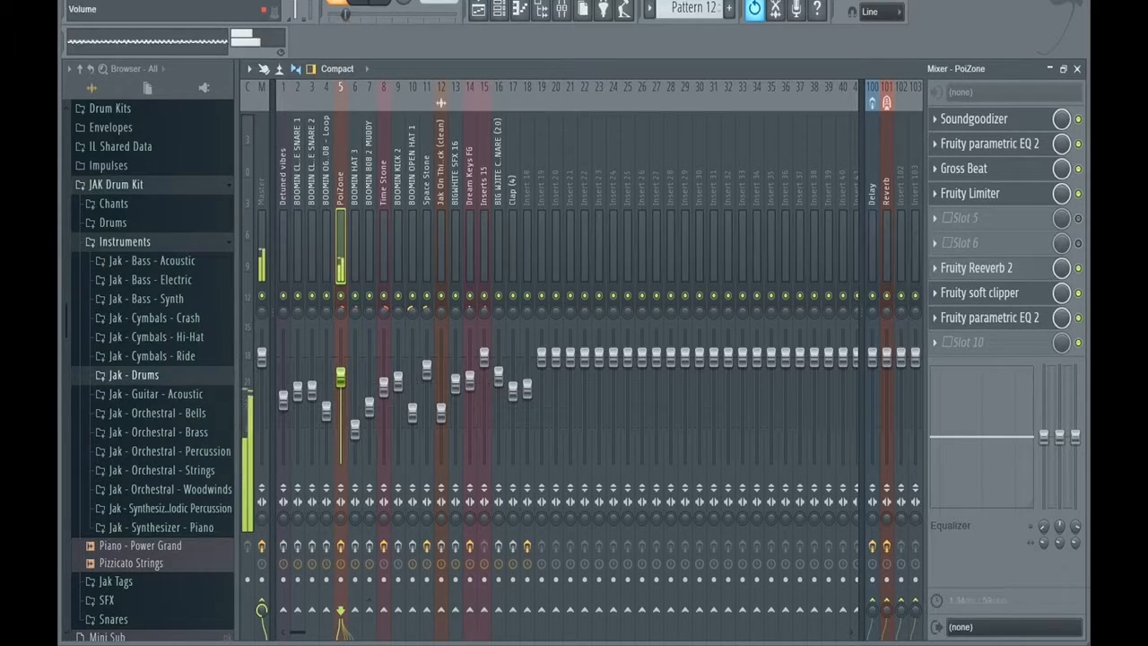
{"action": "left_click_drag", "start_coordinate": [340, 377], "coordinate": [341, 368]}
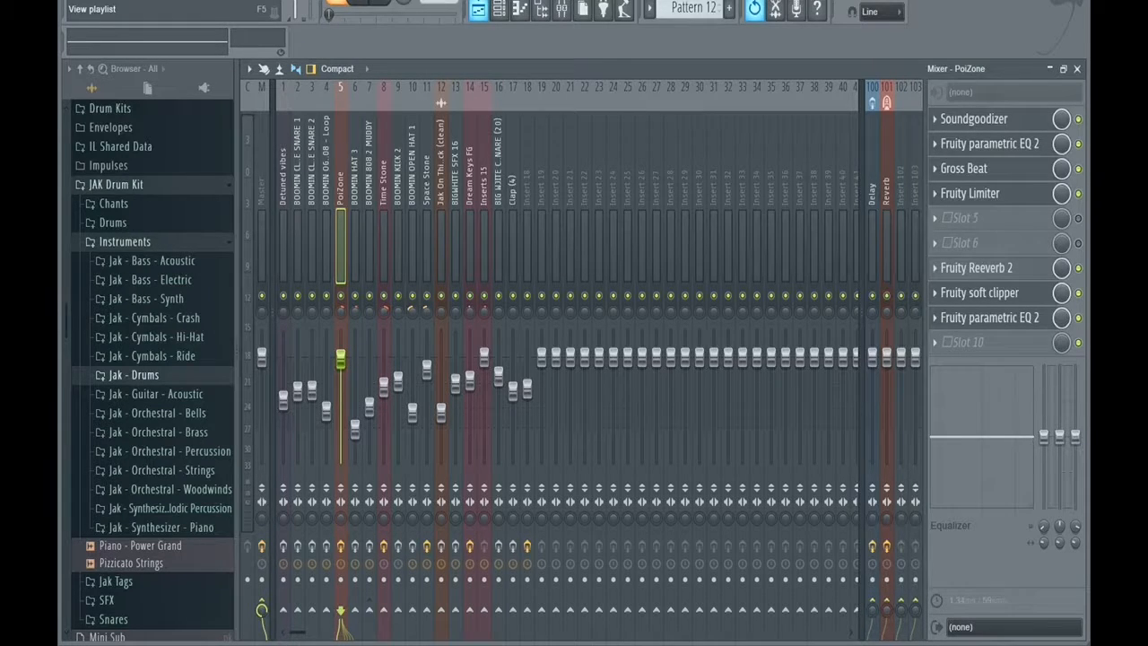
Look through the remaining patterns in the channel rack up to Pattern 15 and switch to Pattern 3.
{"action": "key", "text": "F6"}
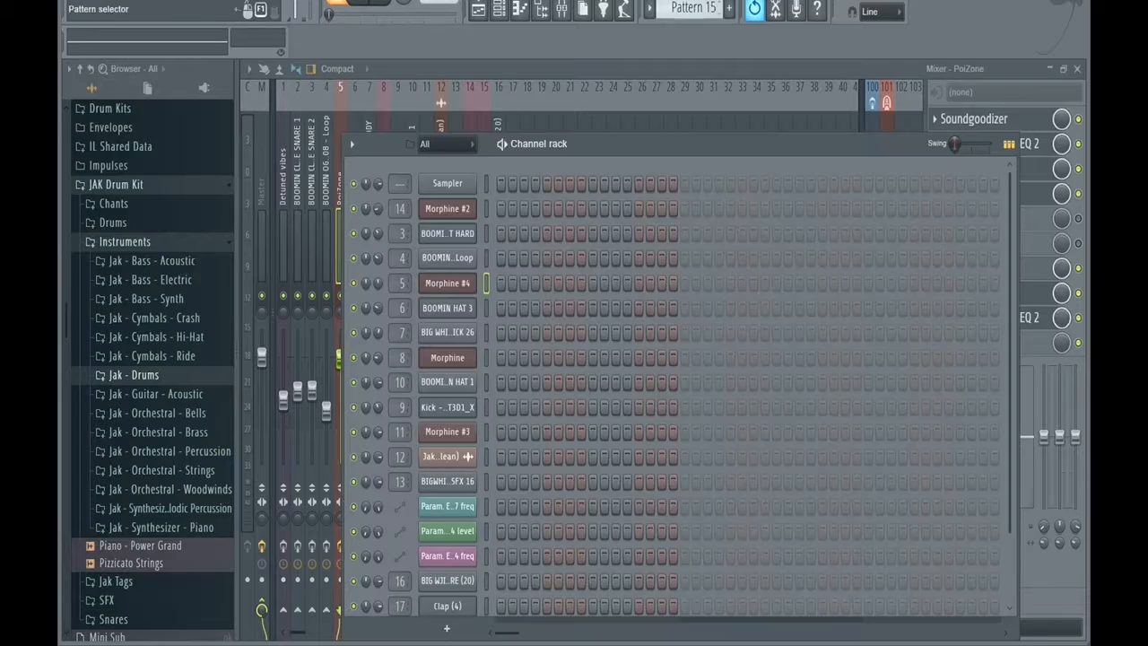
{"action": "scroll", "coordinate": [691, 8], "scroll_direction": "up", "scroll_amount": 11}
{"action": "scroll", "coordinate": [690, 8], "scroll_direction": "down", "scroll_amount": 1}
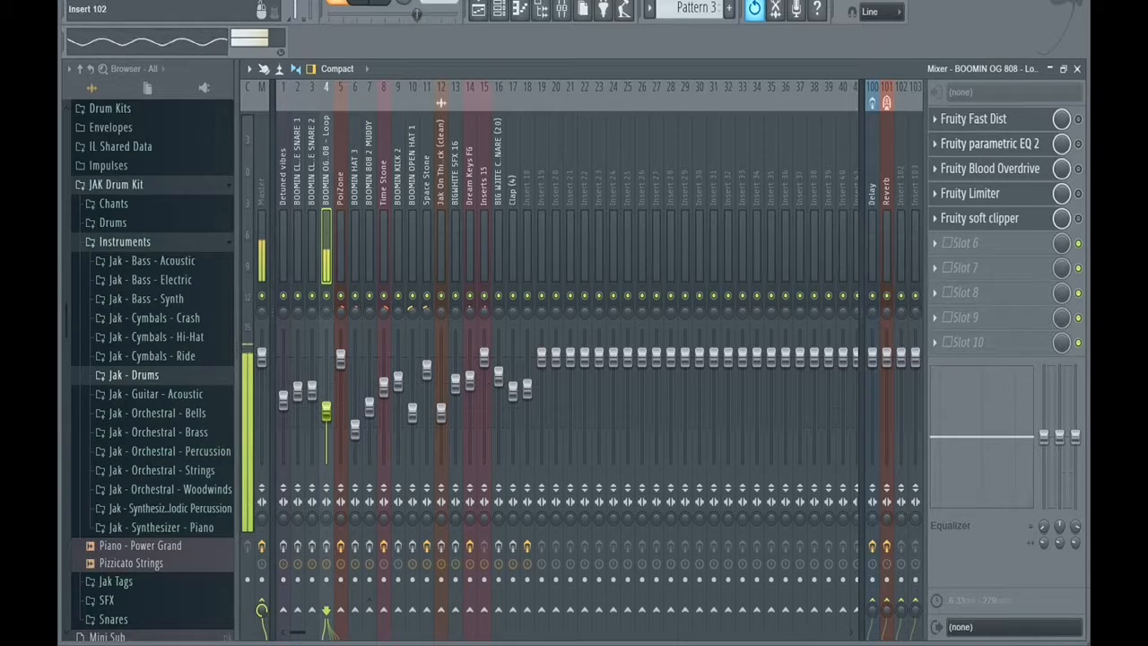
Review the BOOMIN OG 808 - Loop sampler settings and play its Pattern 3 notes in the piano roll.
{"action": "key", "text": "F6"}
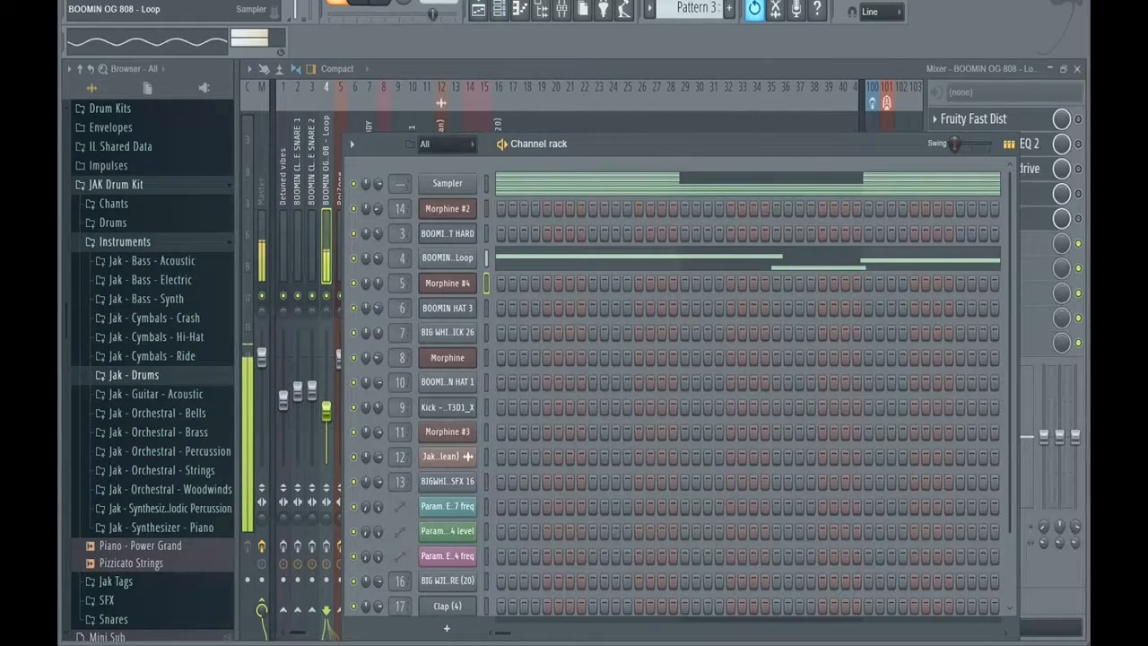
{"action": "left_click", "coordinate": [448, 258]}
{"action": "left_click", "coordinate": [444, 85]}
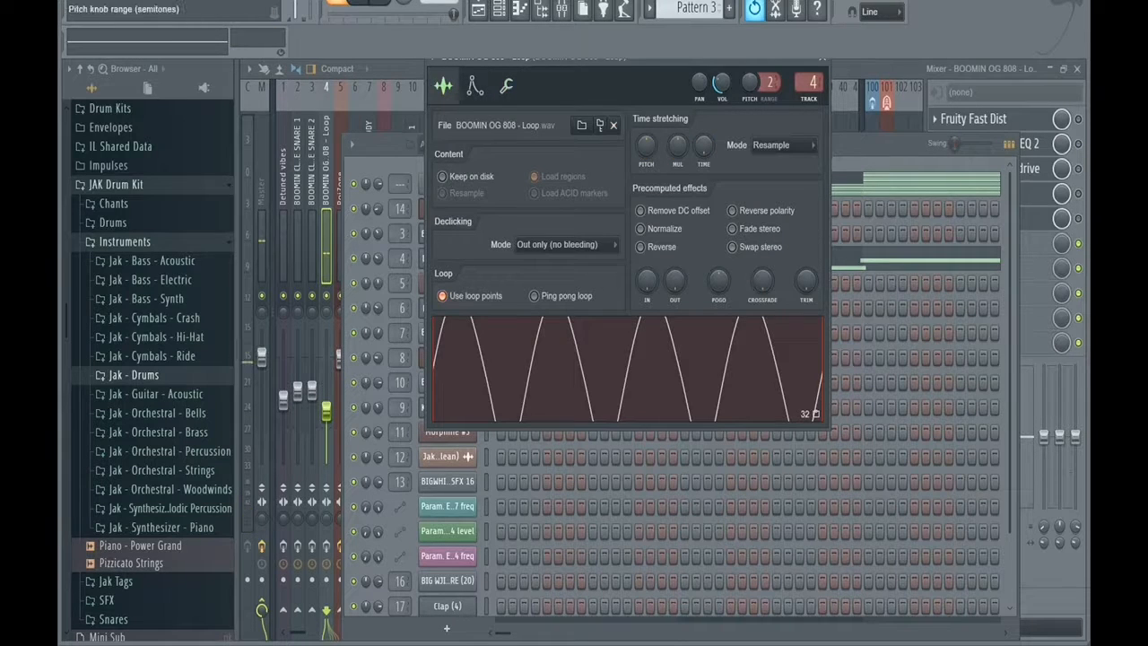
{"action": "key", "text": "space"}
{"action": "left_click", "coordinate": [822, 59]}
{"action": "left_click", "coordinate": [519, 10]}
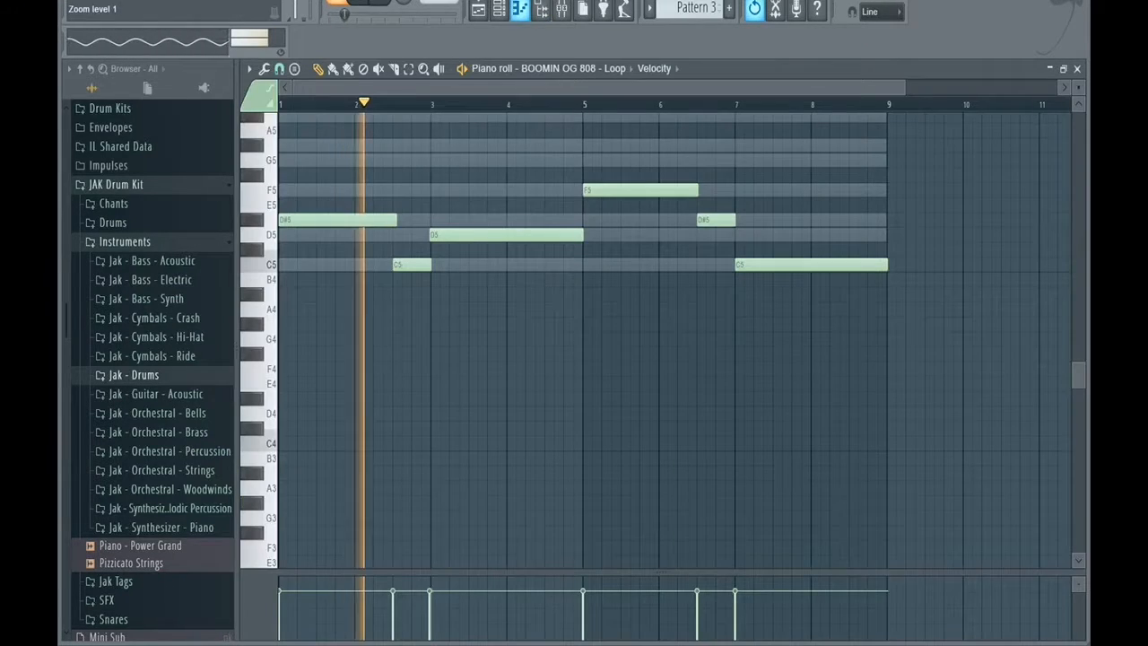
Transpose all BOOMIN OG 808 - Loop notes up three octaves while the pattern plays.
{"action": "scroll", "coordinate": [583, 336], "scroll_direction": "up", "scroll_amount": 4}
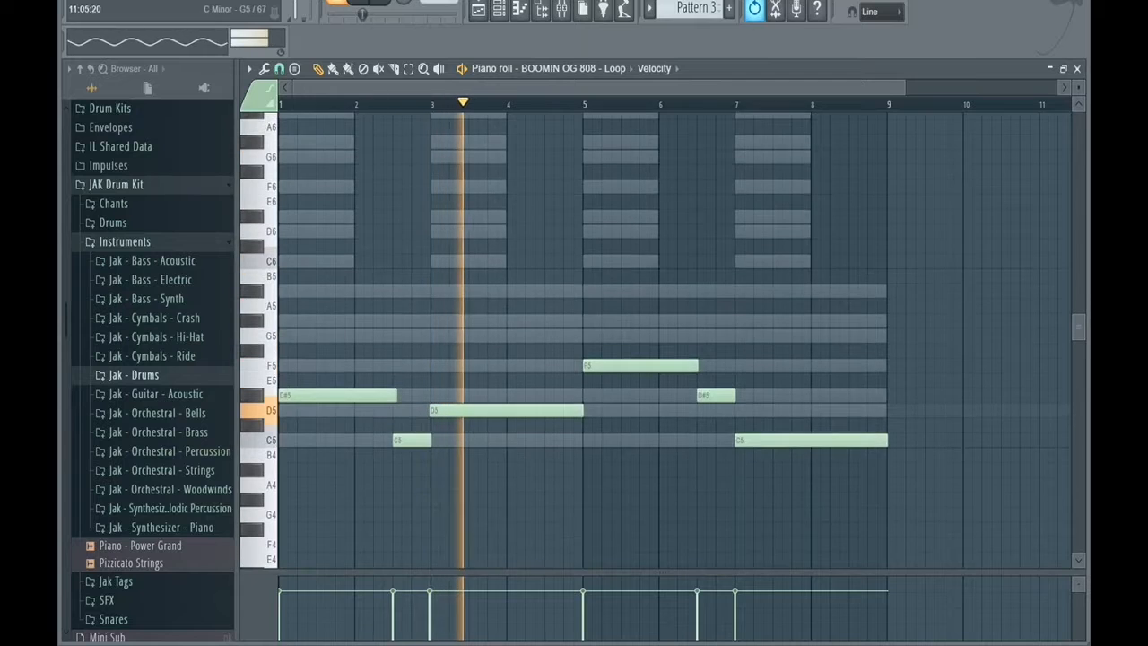
{"action": "key", "text": "ctrl+a"}
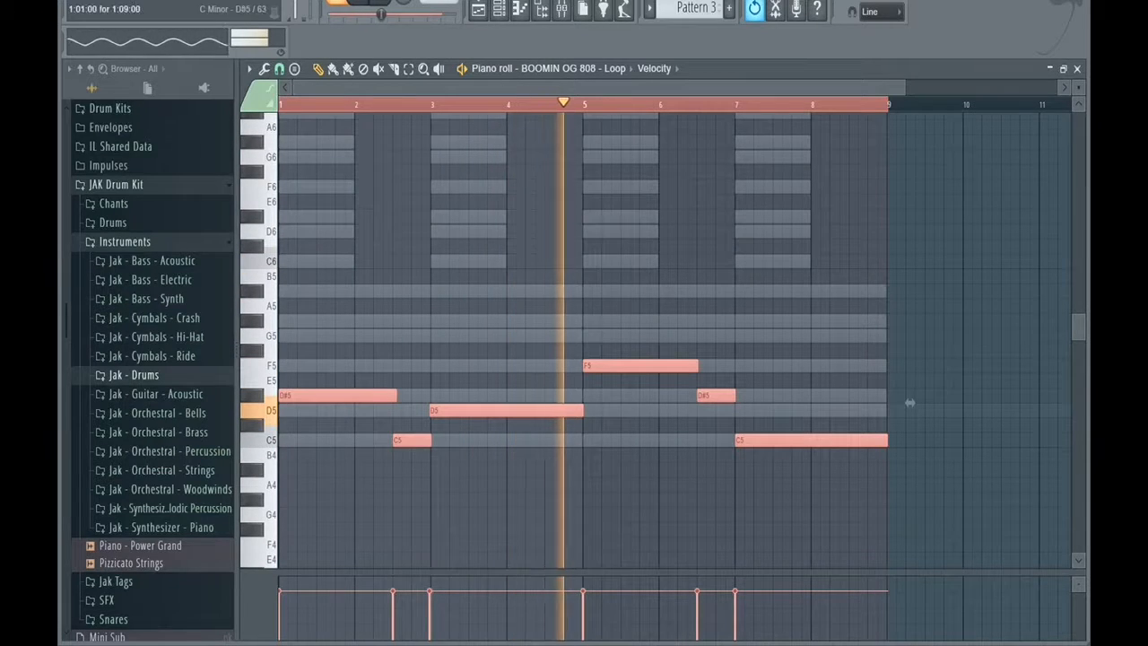
{"action": "left_click_drag", "start_coordinate": [910, 403], "coordinate": [910, 252]}
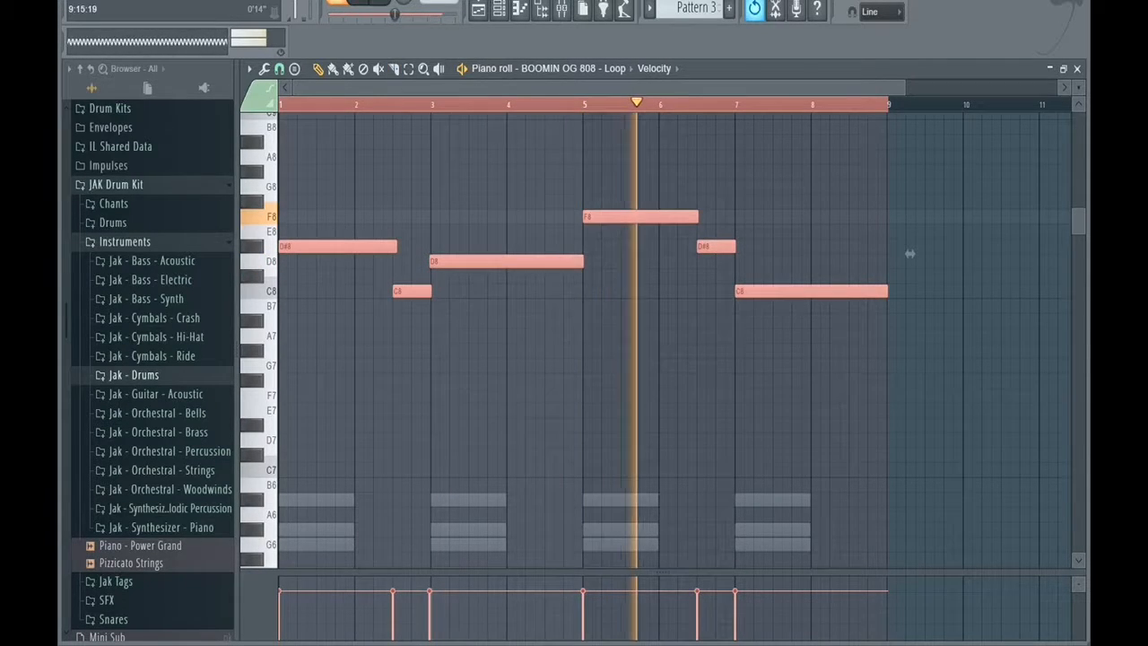
Deselect the notes, align the long D8 note with the start of bar 3, and stop playback.
{"action": "scroll", "coordinate": [910, 254], "scroll_direction": "up", "scroll_amount": 1}
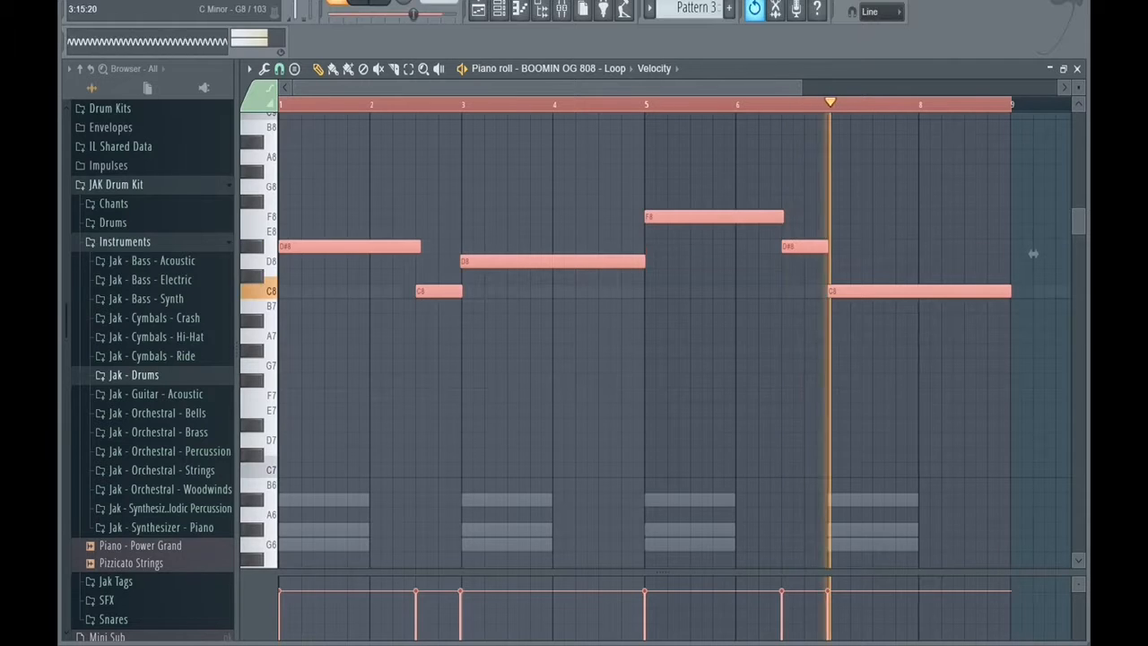
{"action": "key", "text": "ctrl+d"}
{"action": "left_click", "coordinate": [546, 262]}
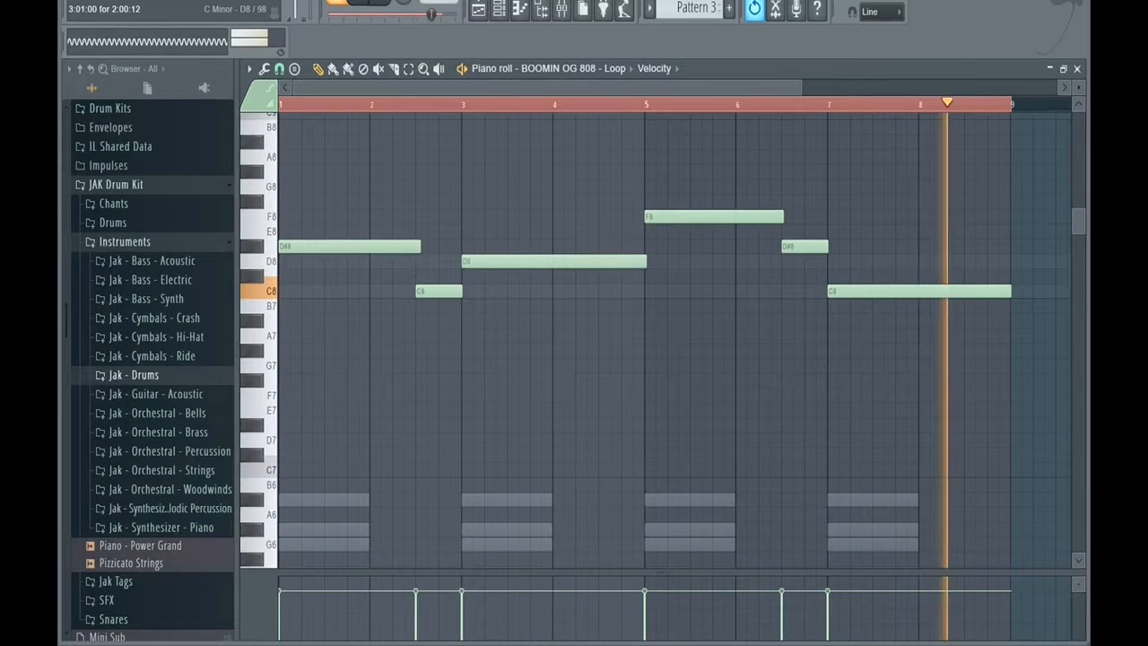
{"action": "left_click", "coordinate": [380, 3]}
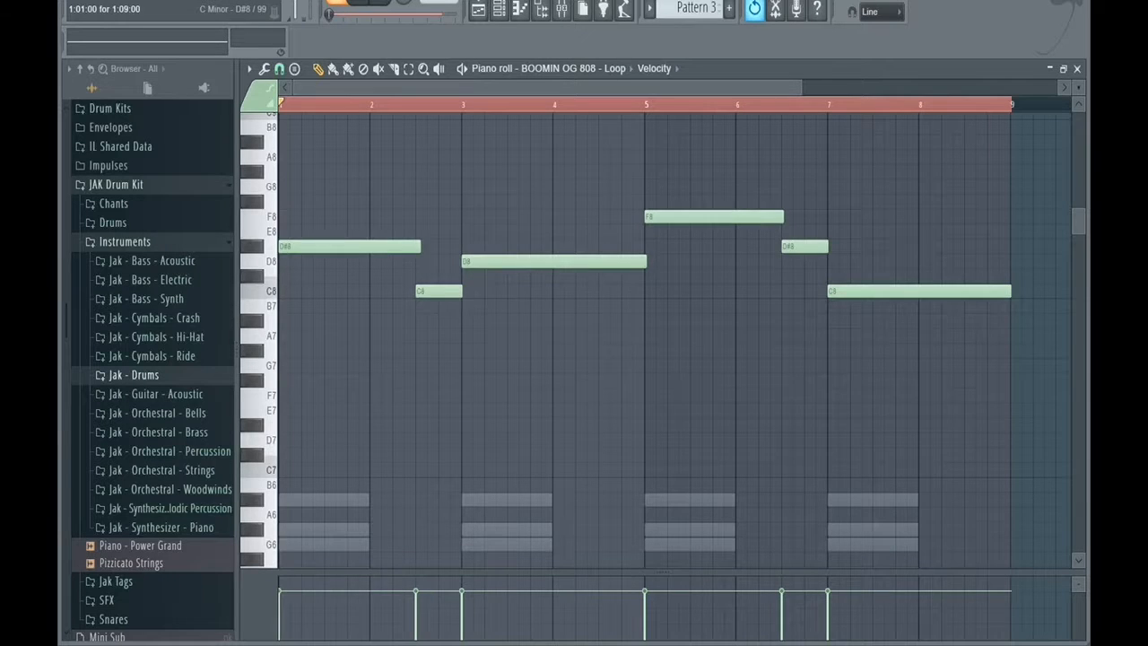
Transpose all BOOMIN OG 808 - Loop notes back down three octaves.
{"action": "key", "text": "ctrl+a"}
{"action": "left_click_drag", "start_coordinate": [285, 247], "coordinate": [283, 594]}
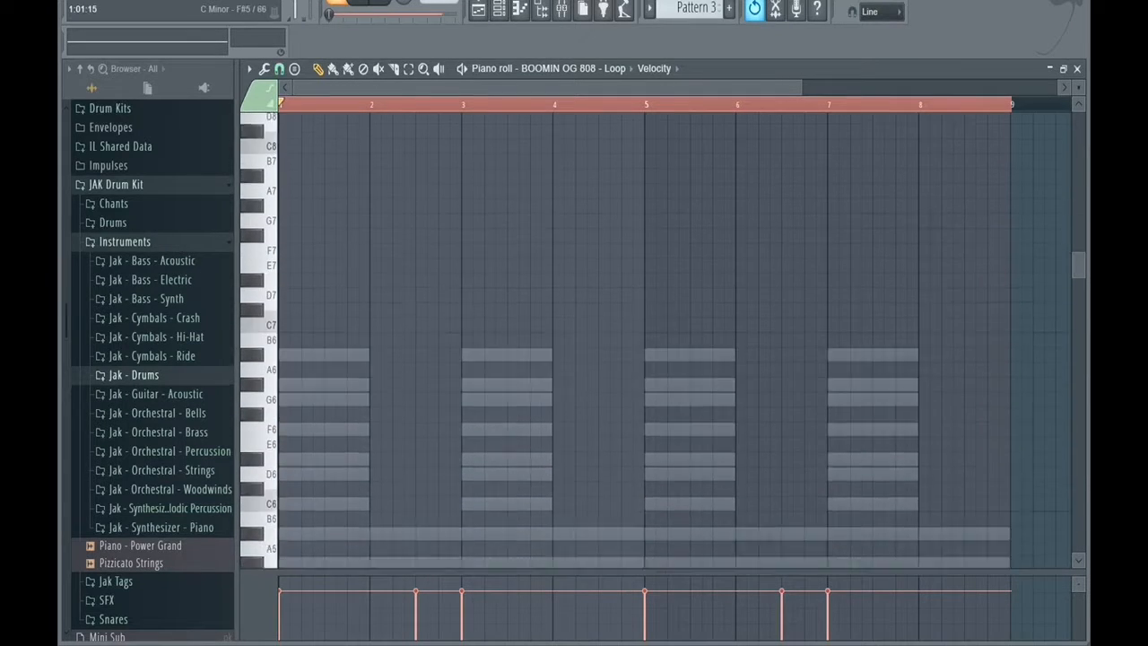
{"action": "left_click_drag", "start_coordinate": [1034, 642], "coordinate": [1033, 423]}
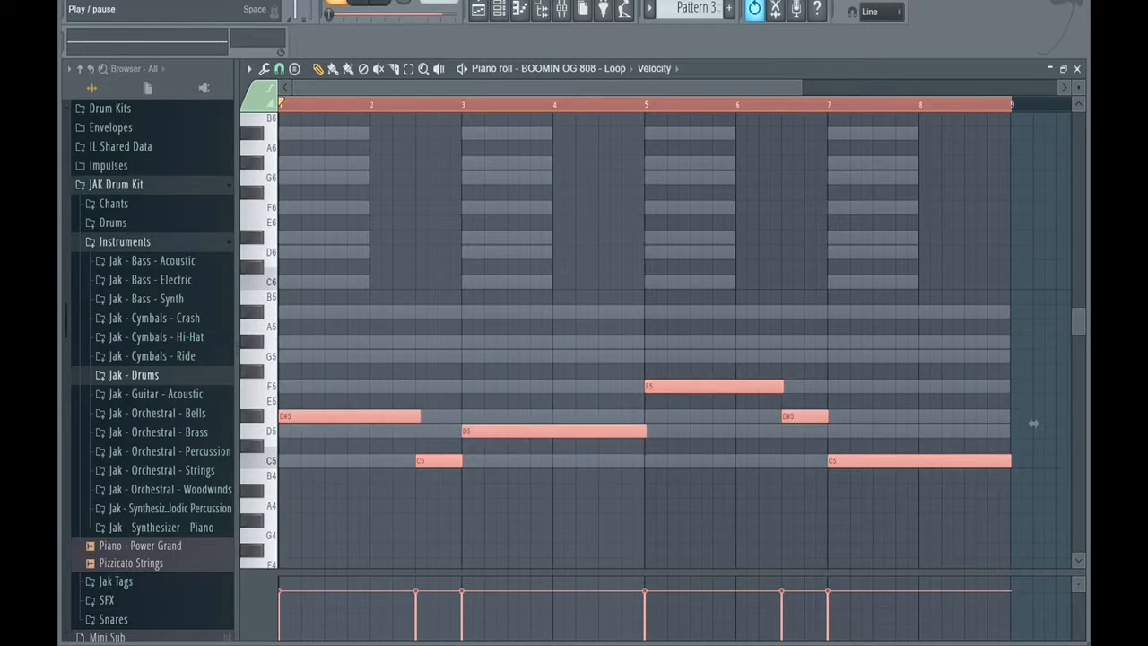
Play Pattern 3 and view the Fruity parametric EQ 2 settings on the BOOMIN OG 808 - Loop mixer track.
{"action": "left_click", "coordinate": [359, 4]}
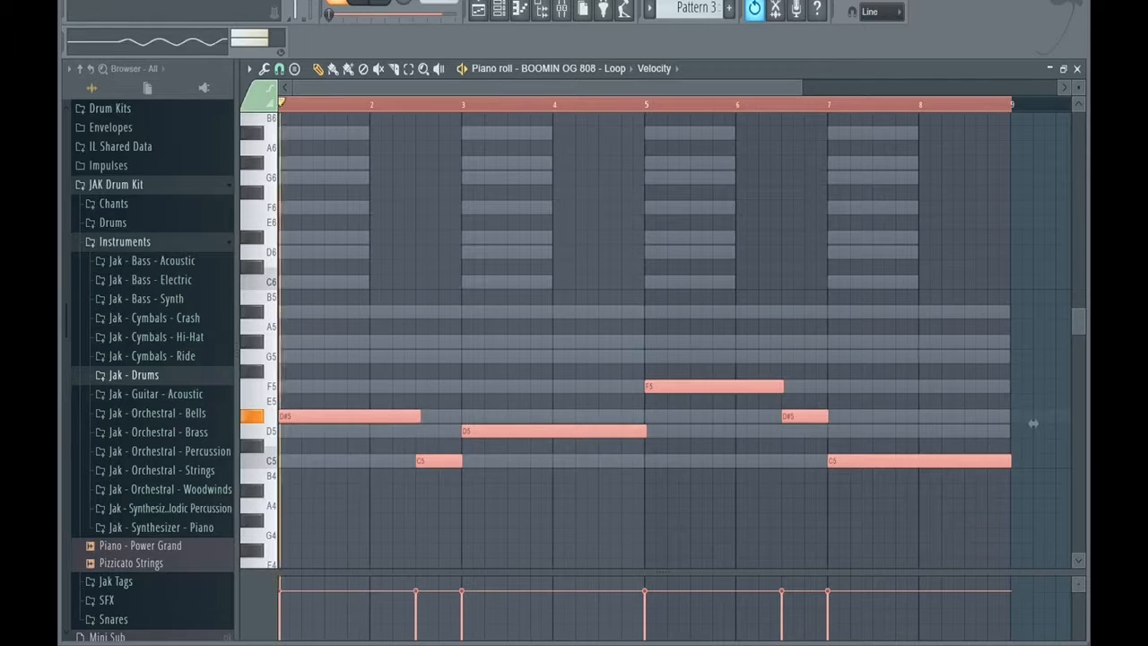
{"action": "left_click", "coordinate": [562, 9]}
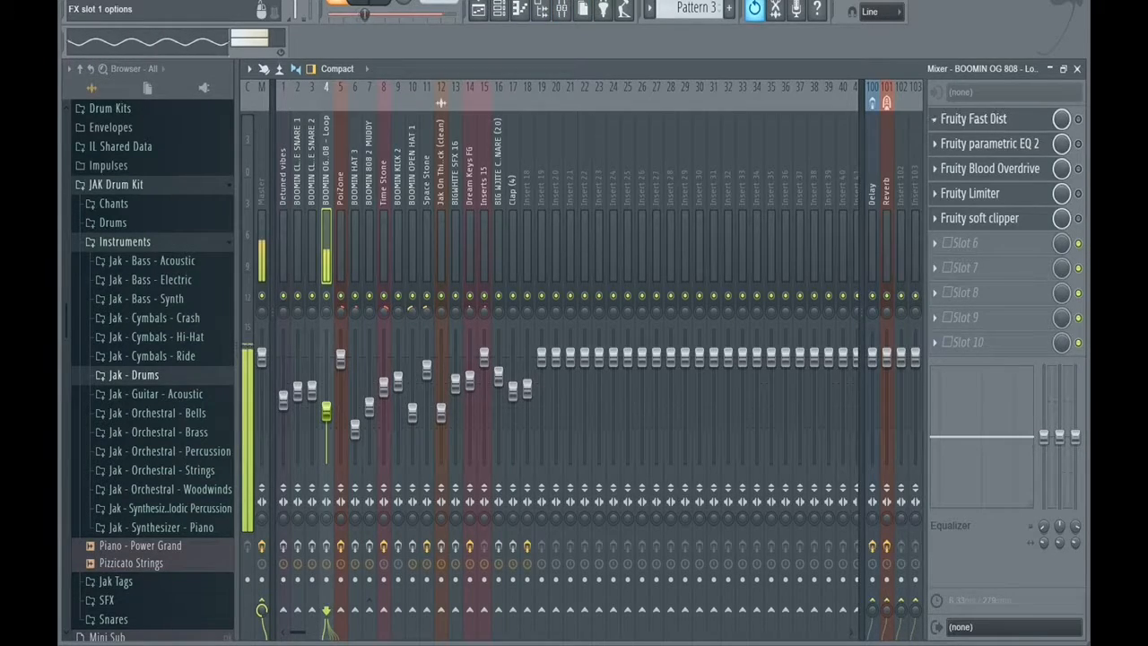
{"action": "left_click", "coordinate": [986, 144]}
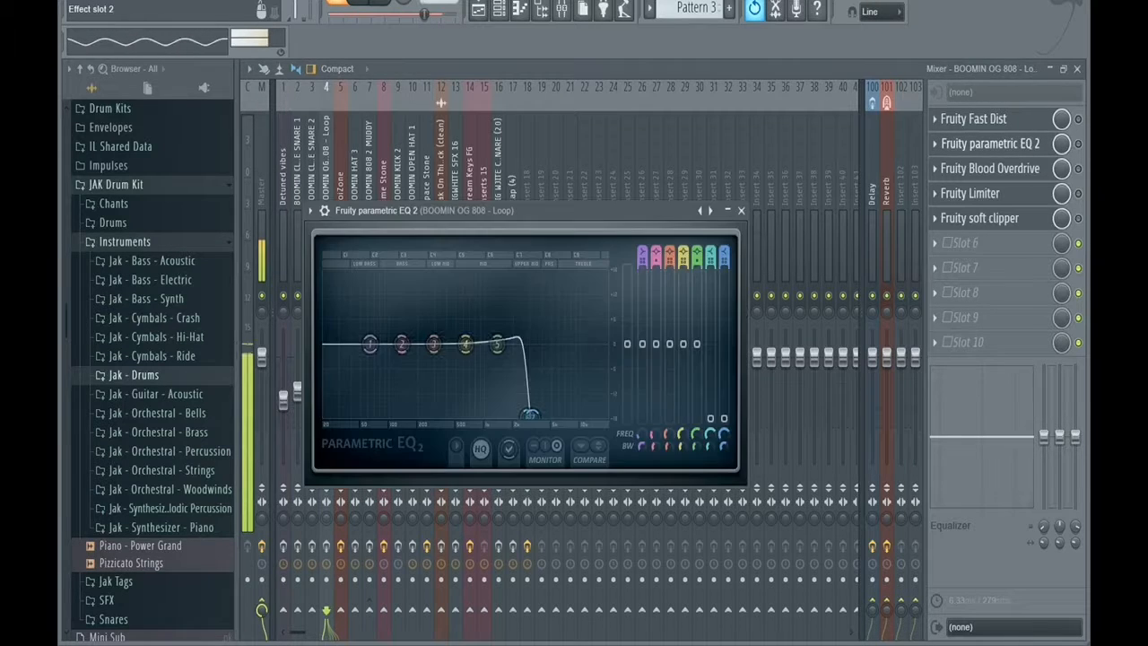
Enable the Fruity parametric EQ 2 and Fruity Blood Overdrive on the BOOMIN OG 808 - Loop mixer track and view their settings.
{"action": "left_click", "coordinate": [987, 143]}
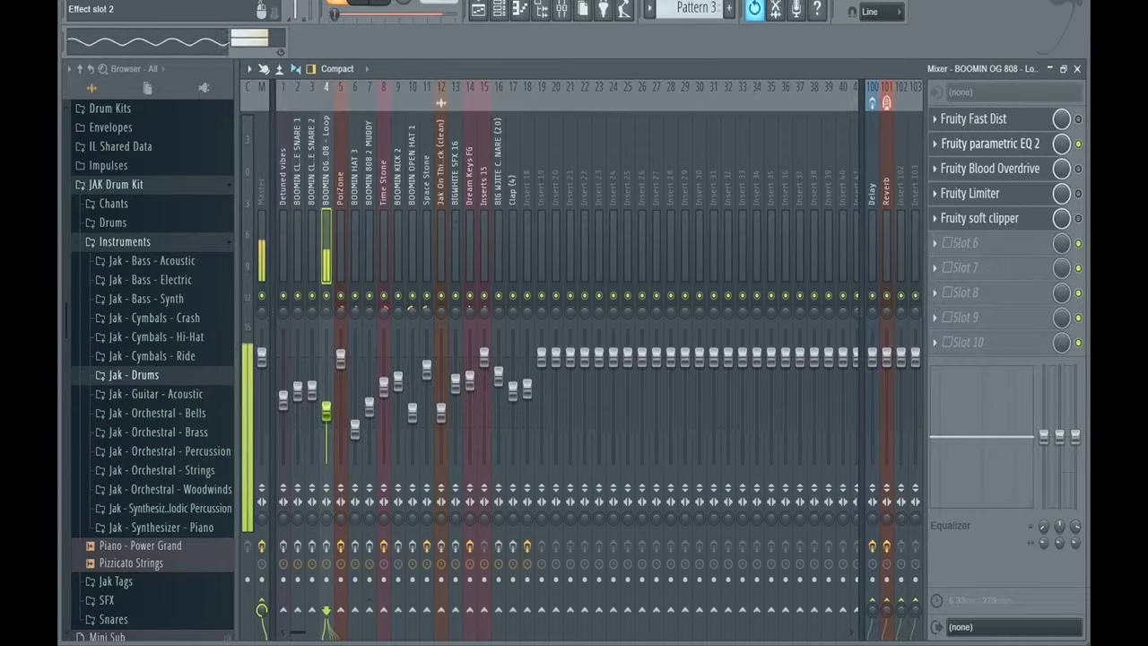
{"action": "left_click", "coordinate": [987, 143]}
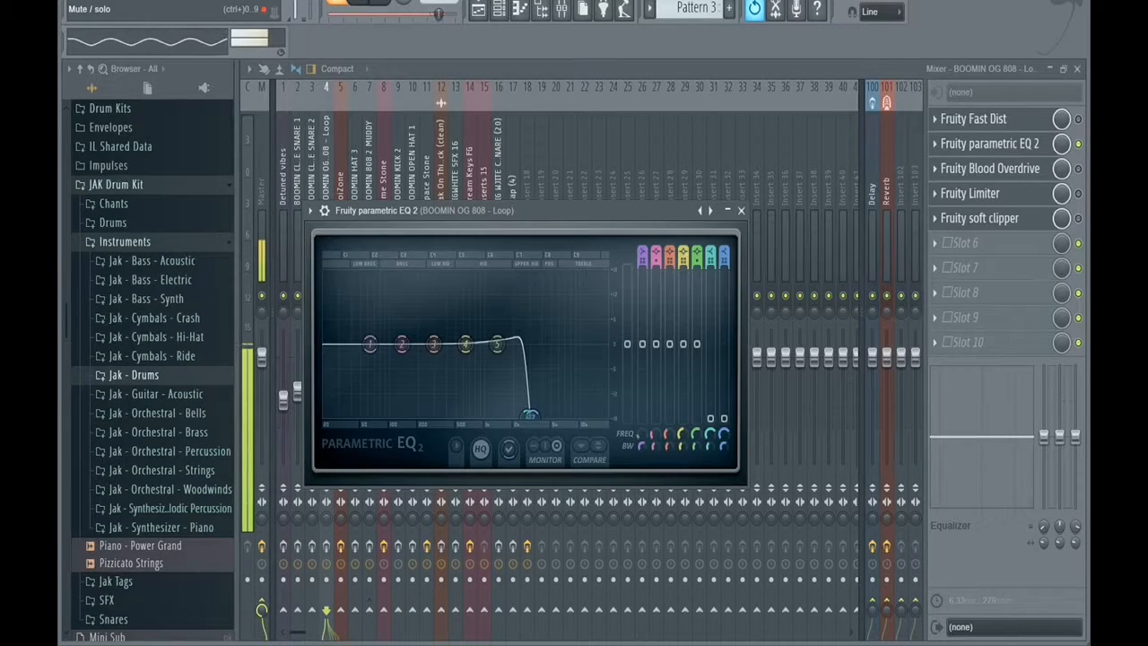
{"action": "left_click", "coordinate": [991, 168]}
{"action": "left_click", "coordinate": [381, 3]}
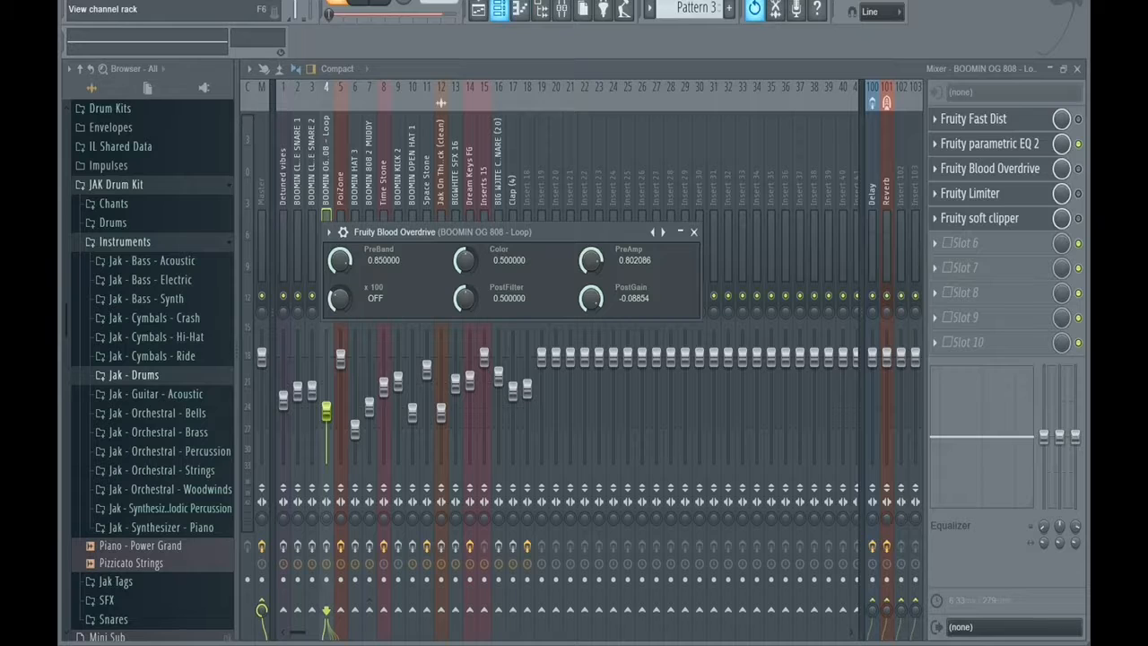
{"action": "left_click", "coordinate": [1078, 168]}
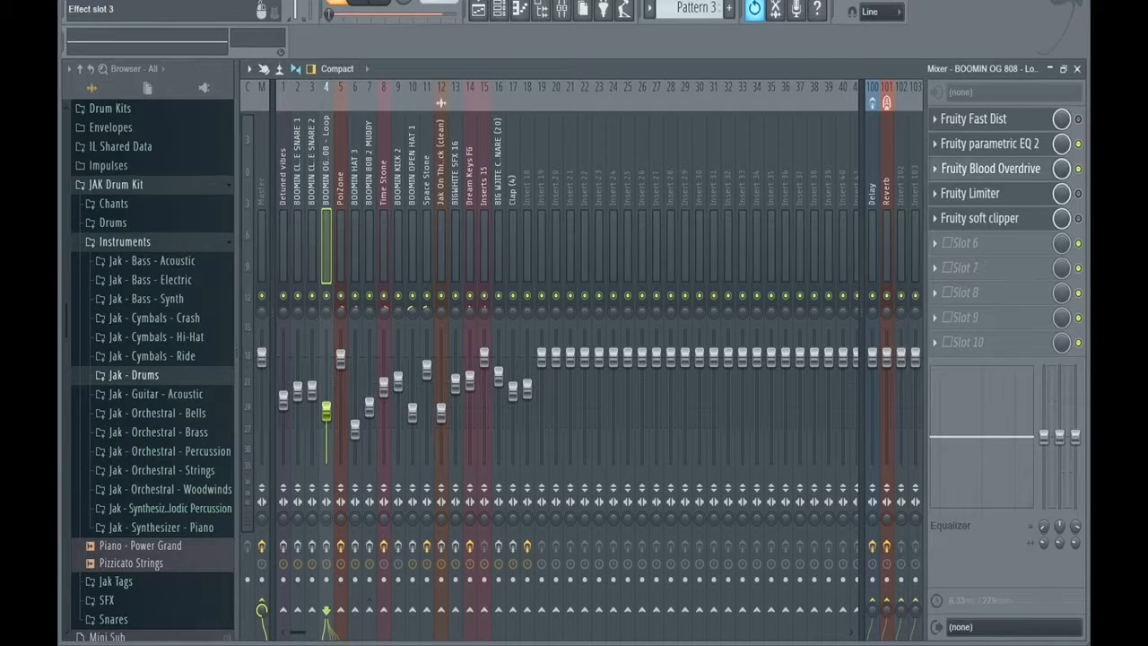
{"action": "left_click", "coordinate": [991, 169]}
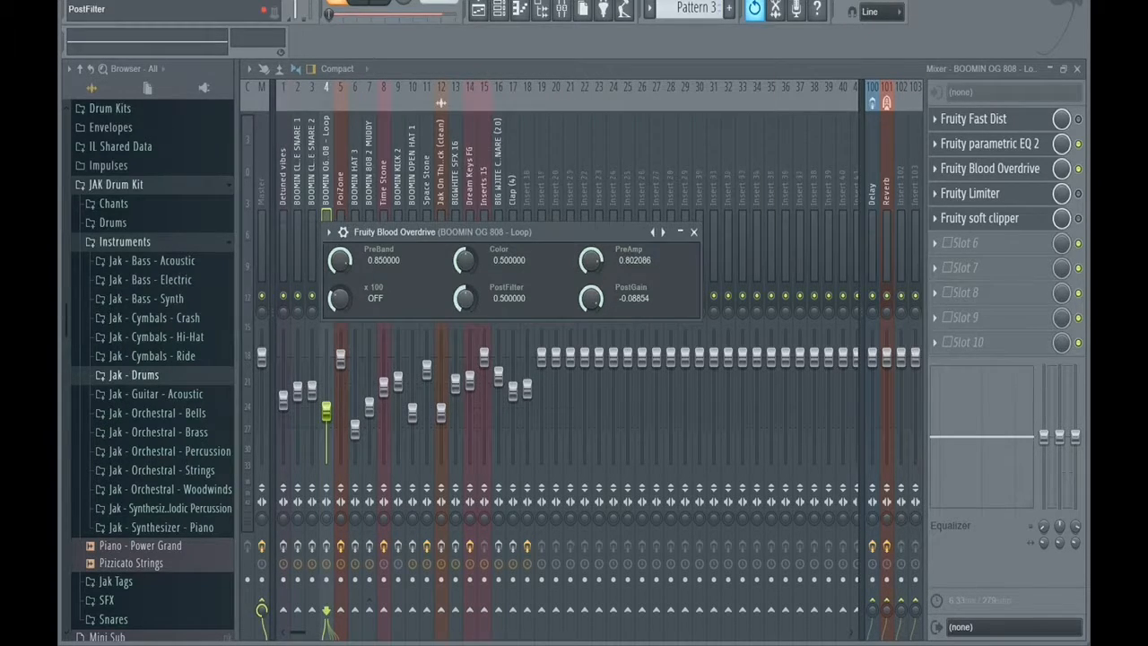
{"action": "left_click", "coordinate": [694, 232]}
{"action": "left_click", "coordinate": [367, 2]}
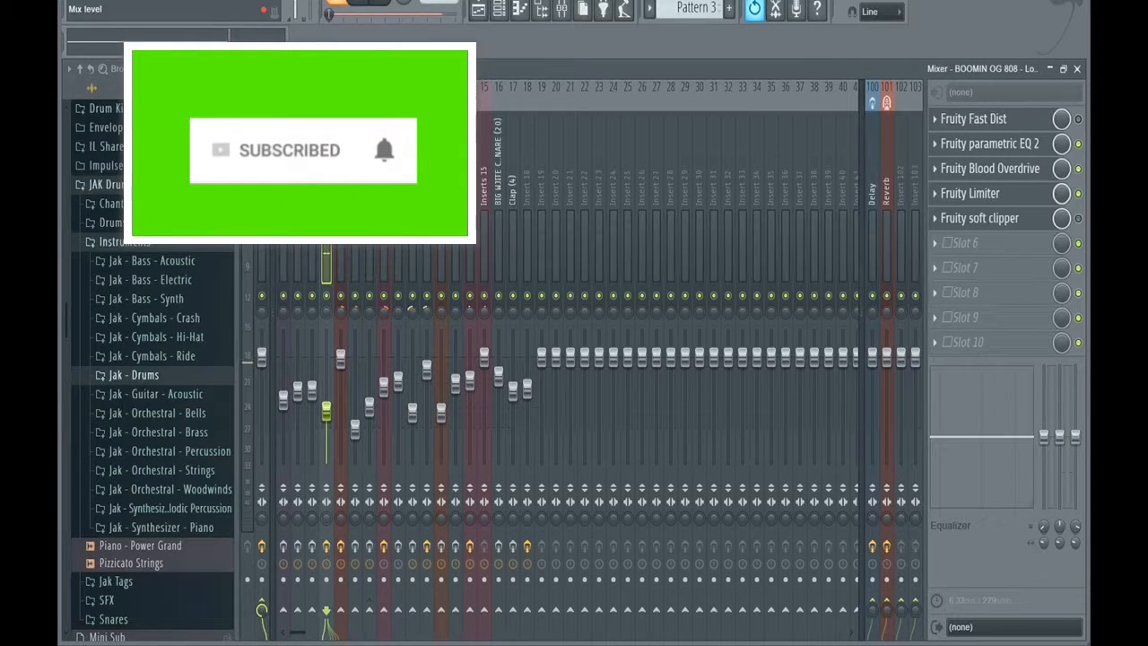
View the Fruity Limiter, enable the Fruity soft clipper on the BOOMIN OG 808 - Loop track, and play back Pattern 3.
{"action": "left_click", "coordinate": [971, 193]}
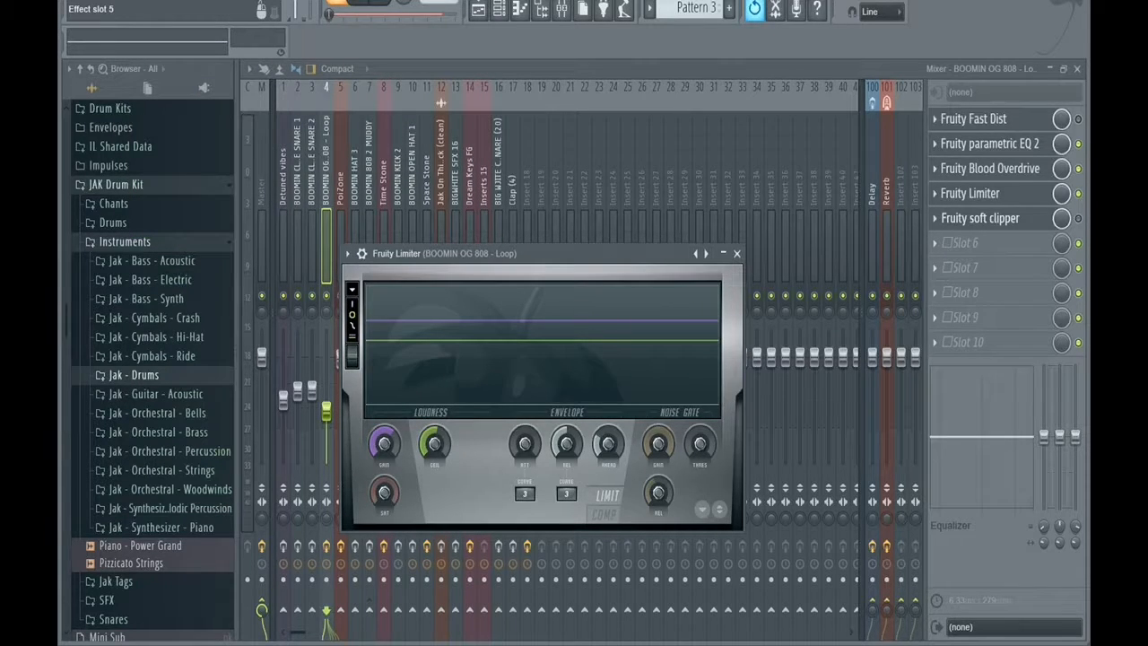
{"action": "left_click", "coordinate": [1079, 218]}
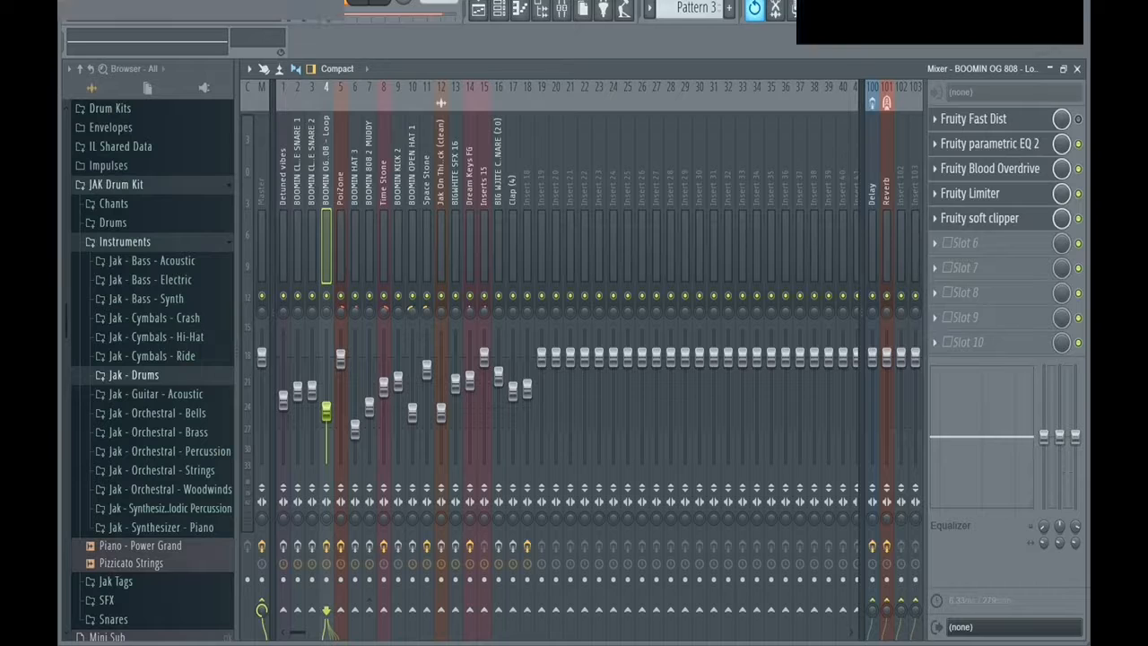
{"action": "key", "text": "space"}
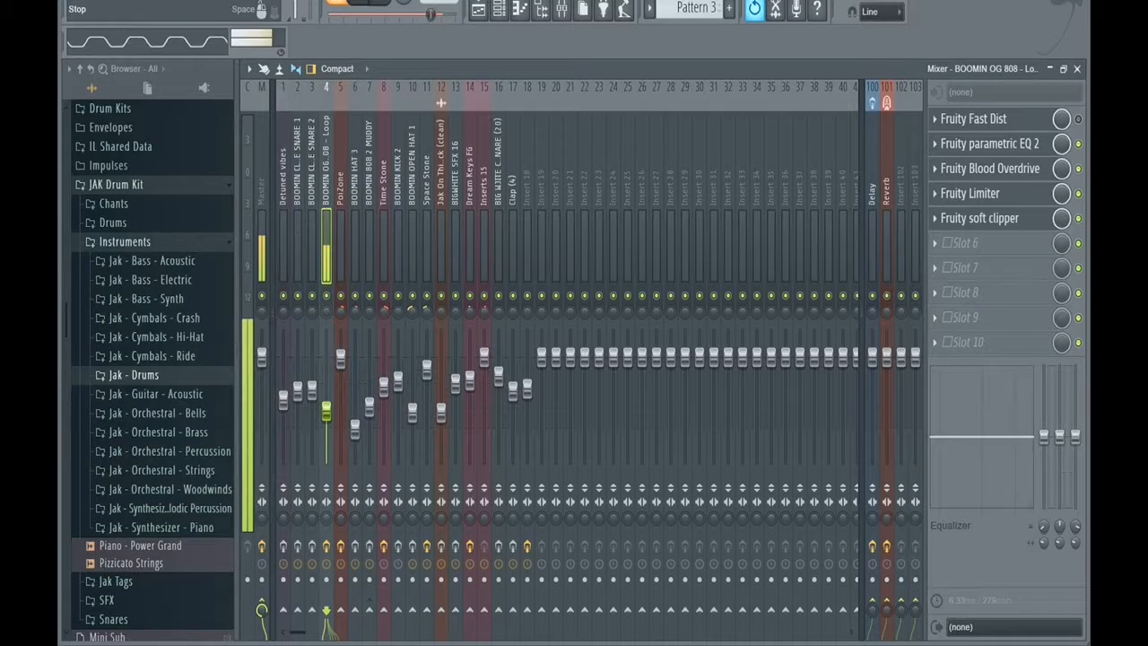
{"action": "key", "text": "space"}
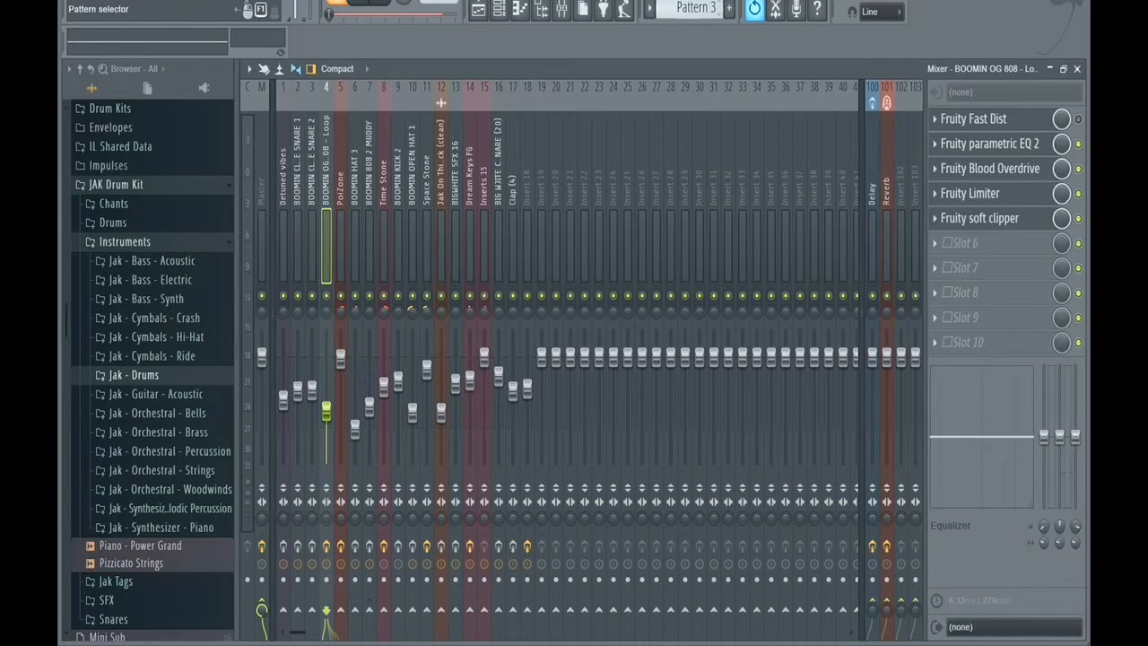
Switch to Pattern 6, play it, and view the channel settings of BIG WHITE KICK 26.
{"action": "scroll", "coordinate": [696, 8], "scroll_direction": "down", "scroll_amount": 3}
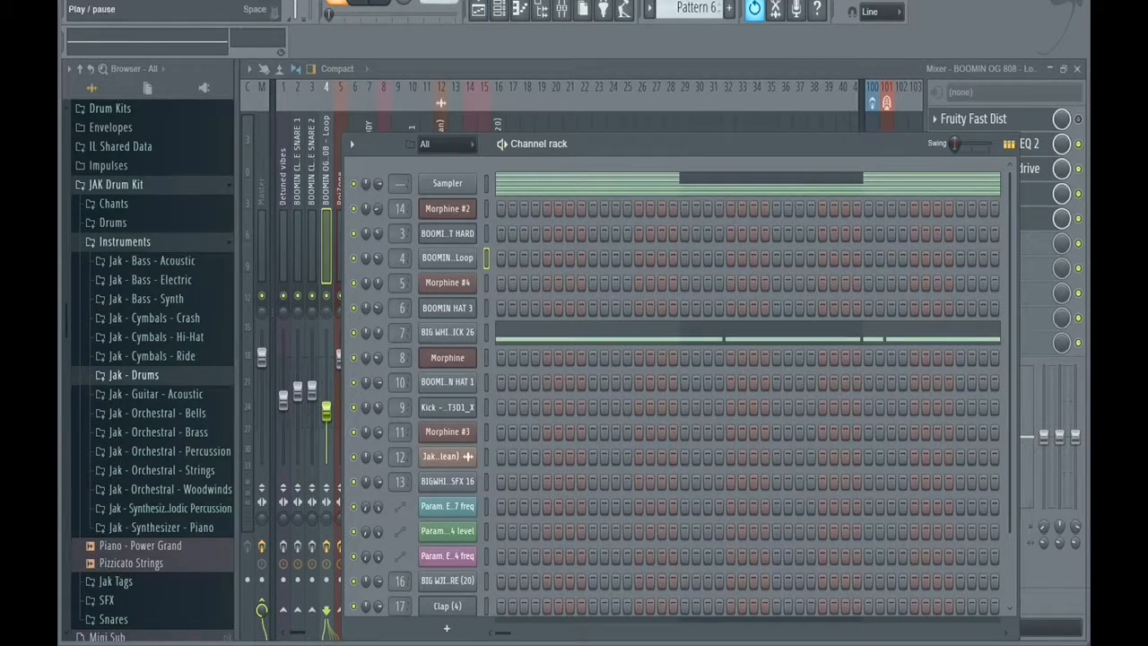
{"action": "key", "text": "space"}
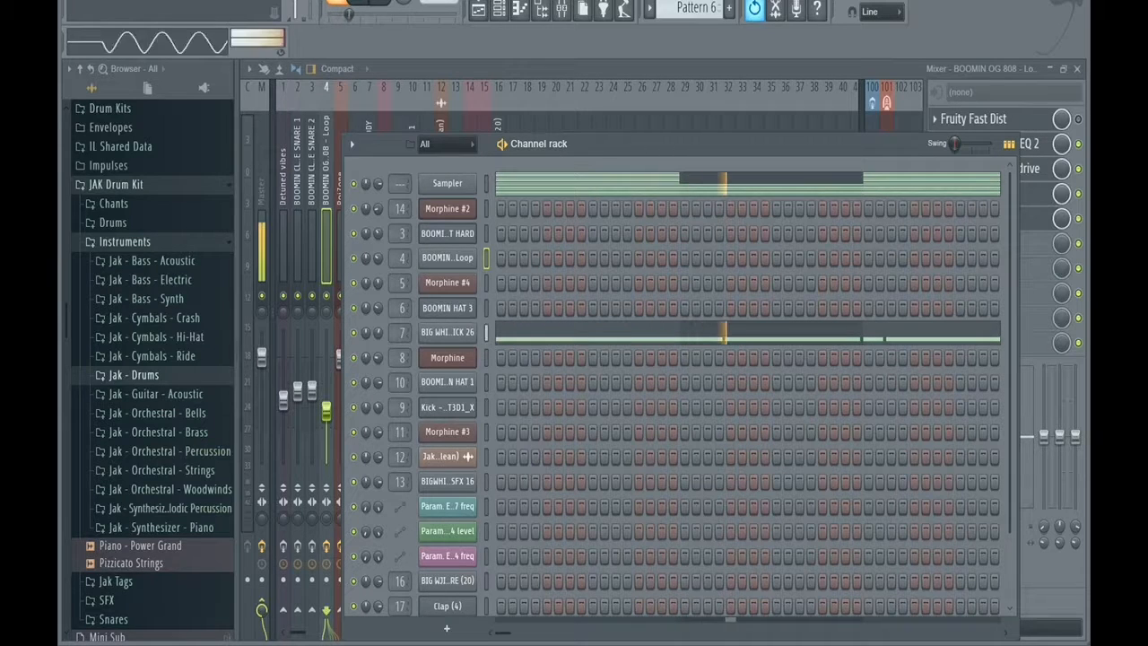
{"action": "key", "text": "space"}
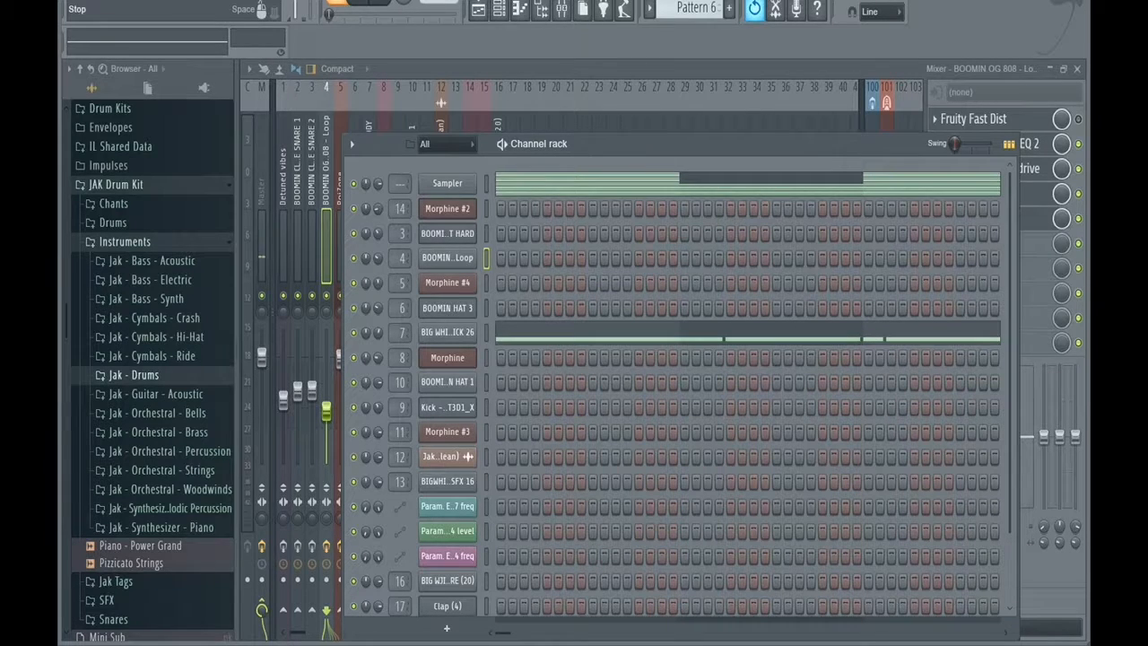
{"action": "key", "text": "space"}
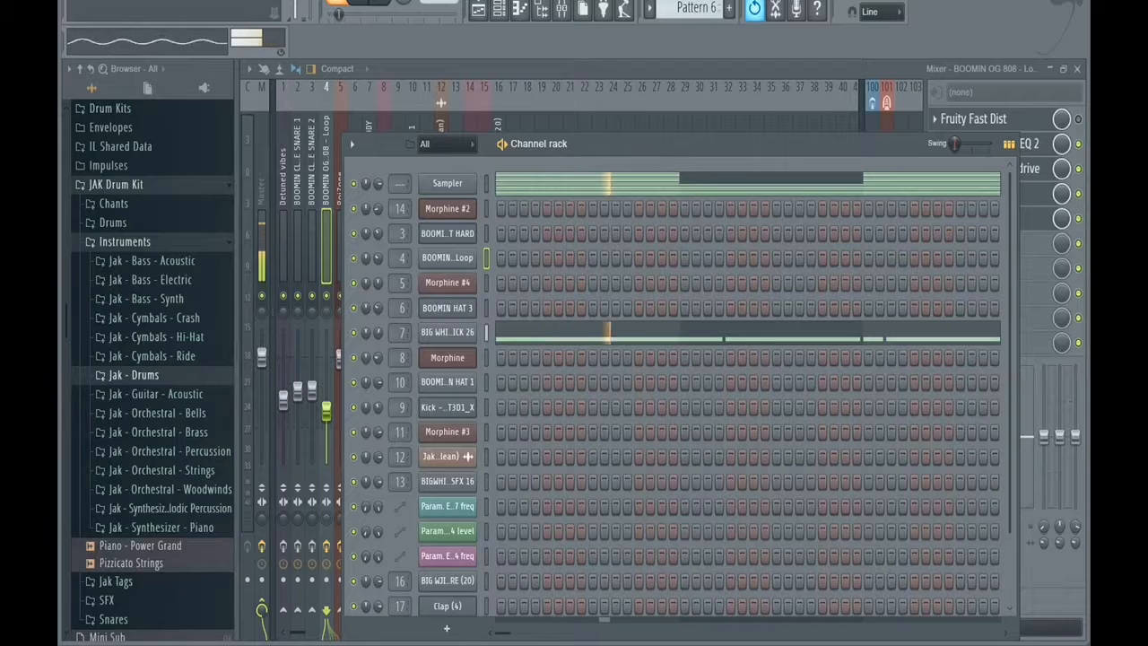
{"action": "left_click", "coordinate": [447, 332]}
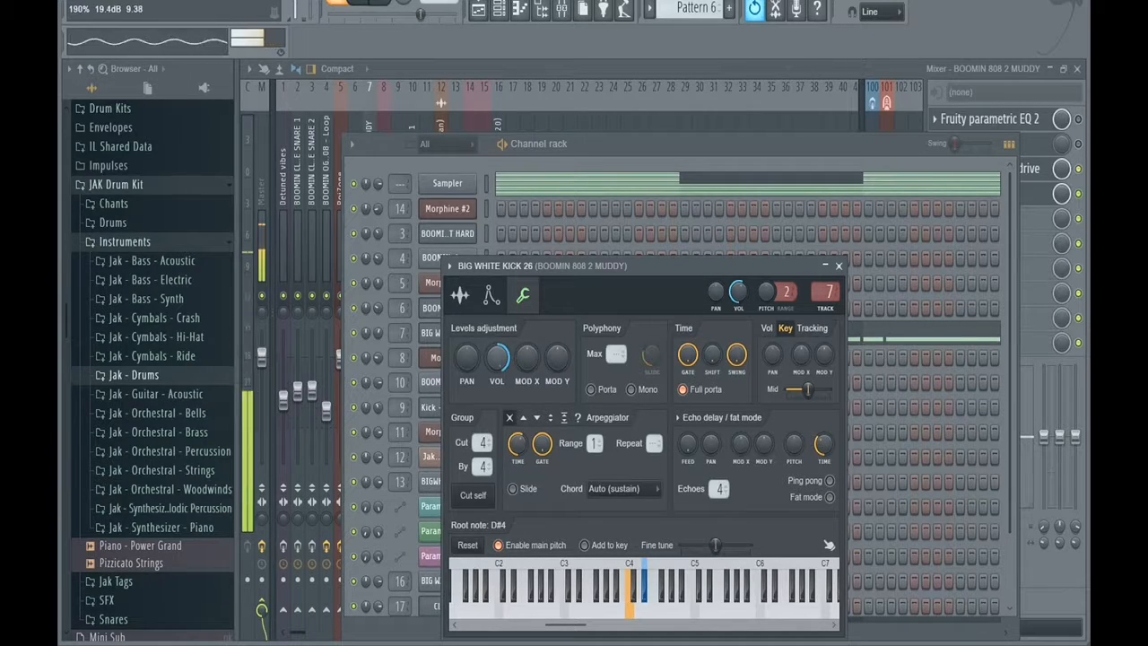
{"action": "left_click", "coordinate": [839, 267]}
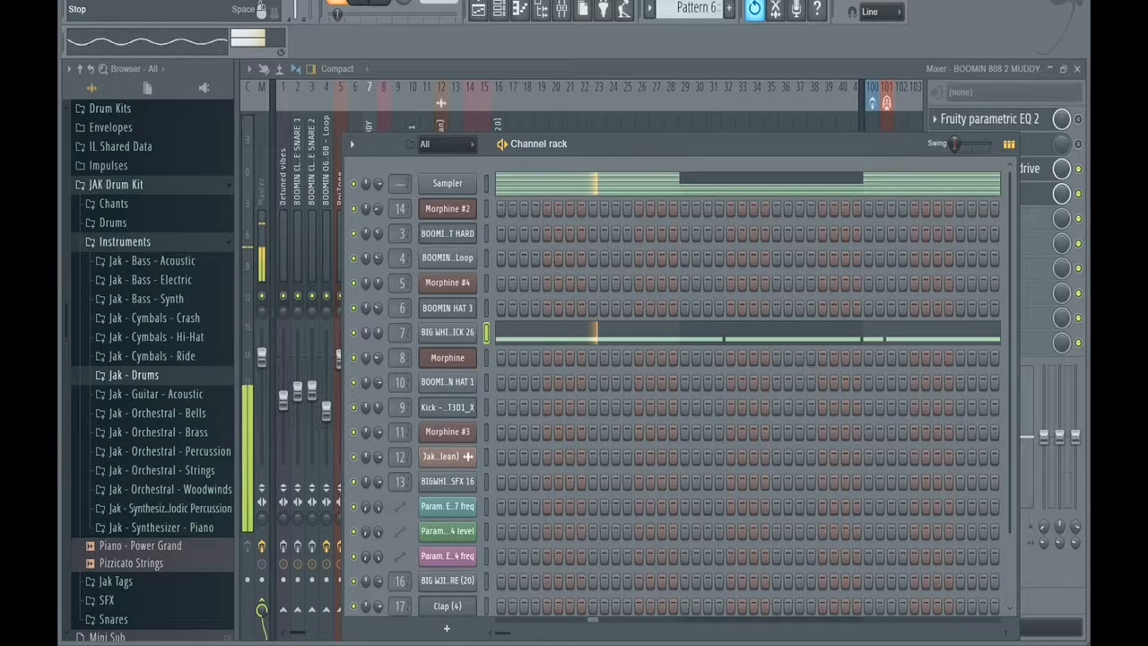
View the Fruity Blood Overdrive and Fruity Limiter settings on the BOOMIN 808 2 MUDDY mixer track, and listen to Pattern 6.
{"action": "left_click", "coordinate": [1003, 81]}
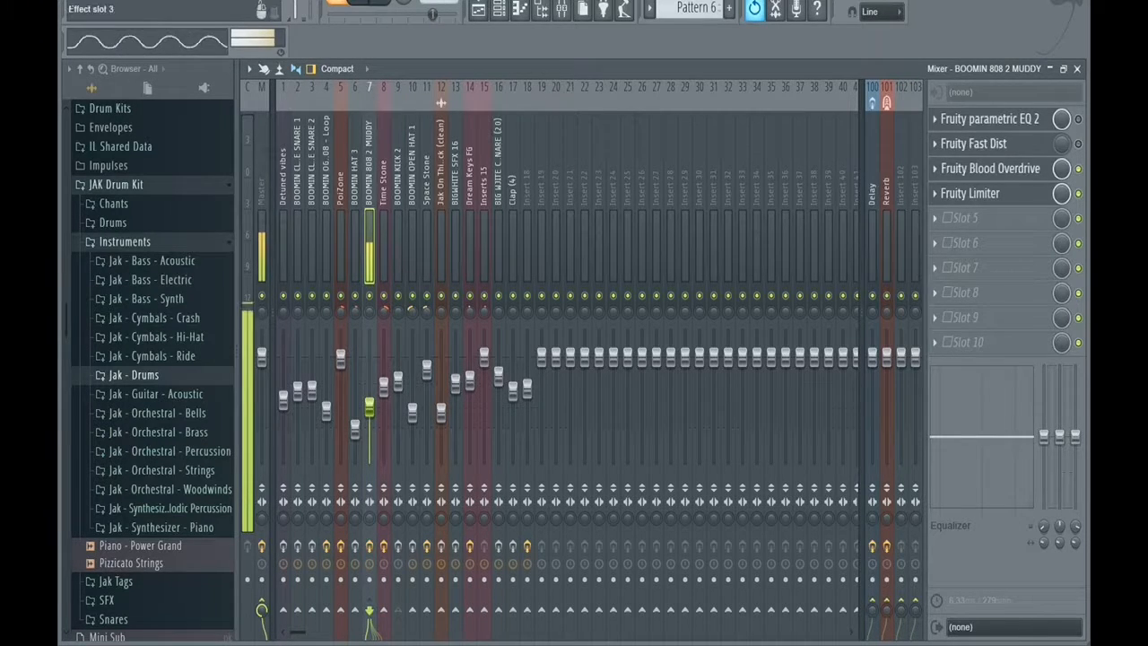
{"action": "left_click", "coordinate": [990, 168]}
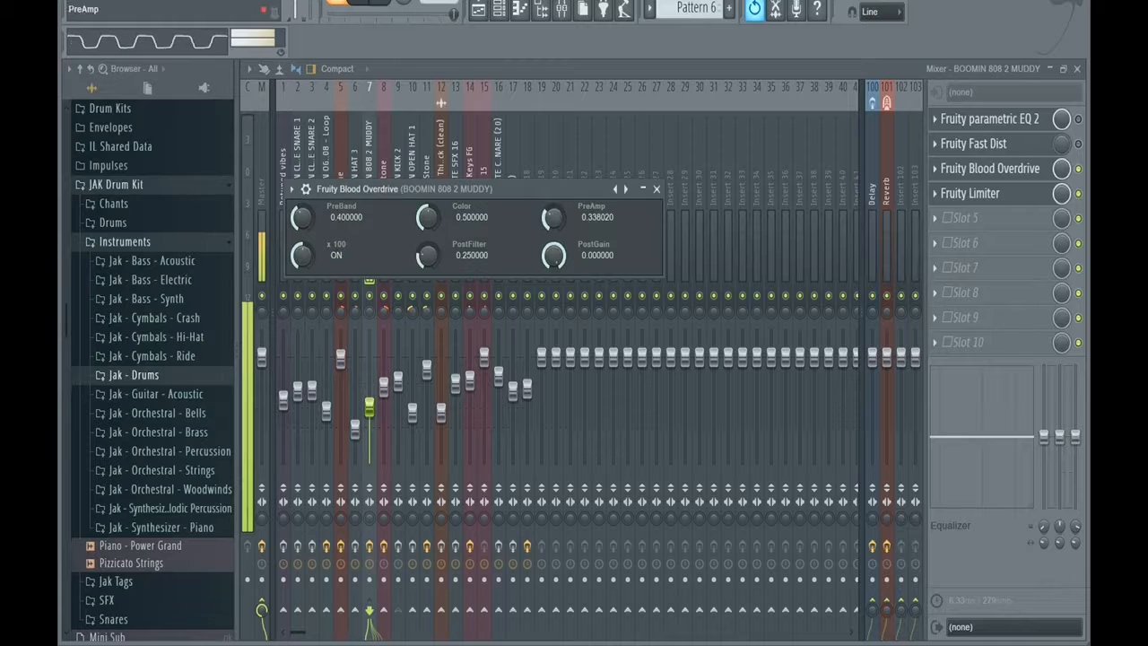
{"action": "key", "text": "space"}
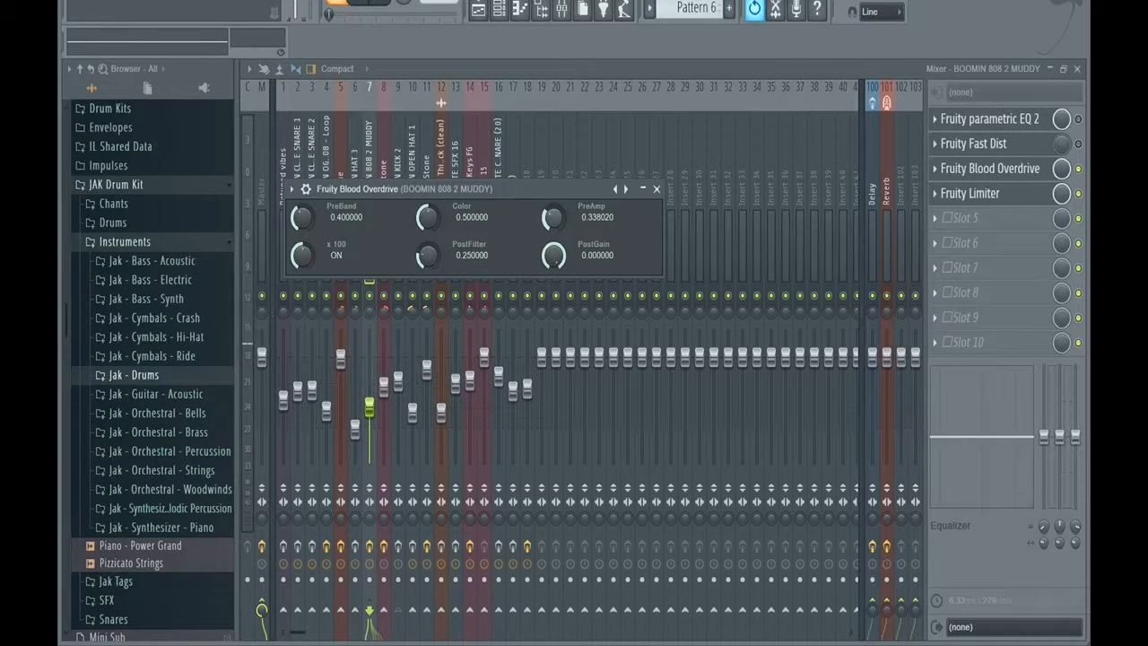
{"action": "left_click", "coordinate": [970, 193]}
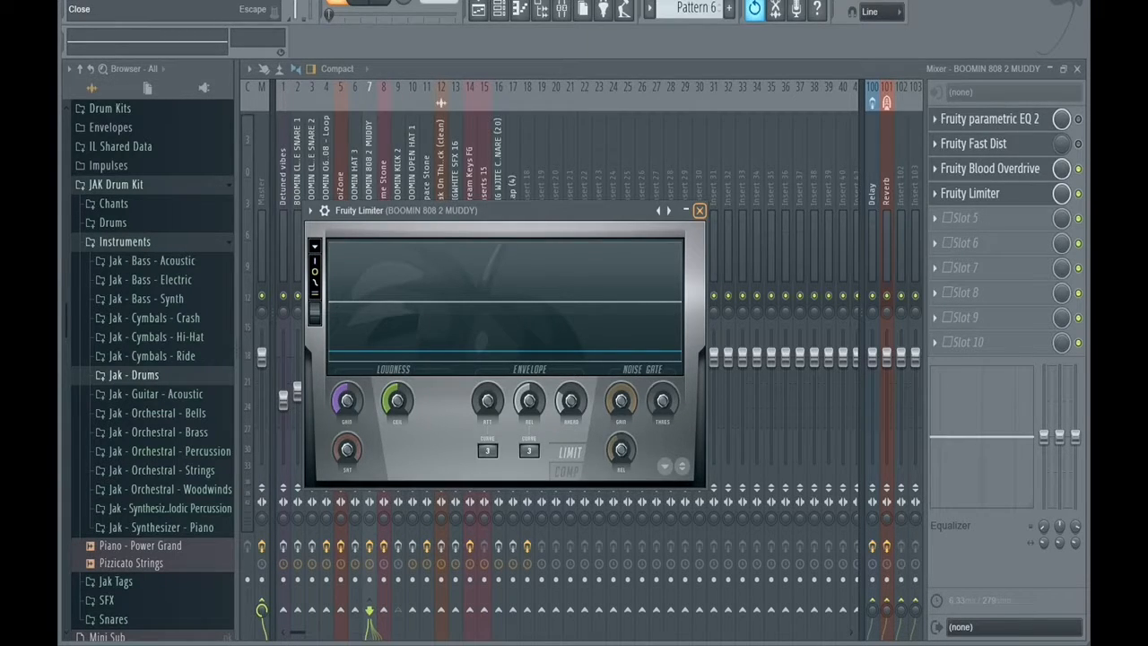
{"action": "left_click", "coordinate": [700, 210]}
{"action": "left_click", "coordinate": [341, 4]}
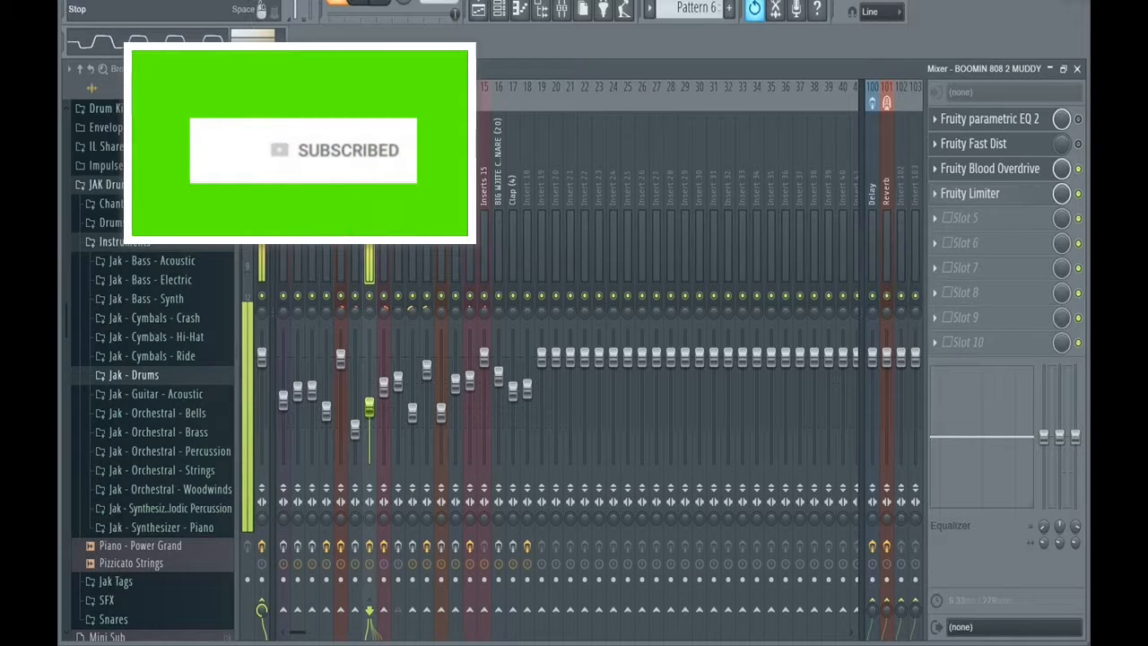
{"action": "left_click", "coordinate": [381, 2]}
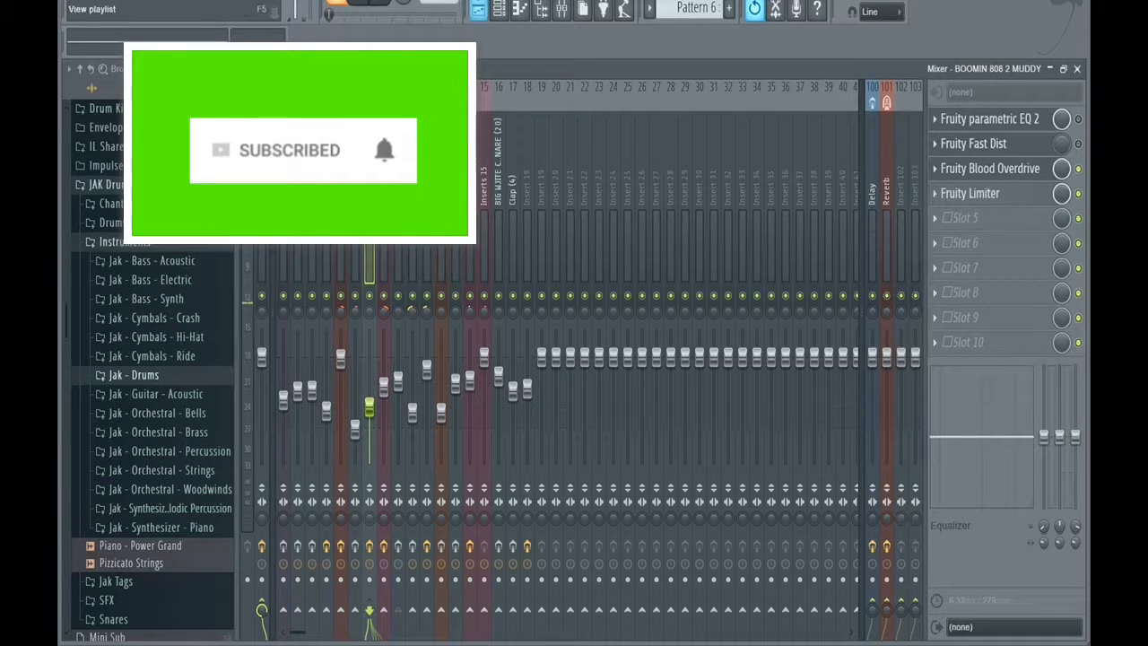
Switch to Pattern 8 and view its Kick - Zaytoven 808BD_T3D1_X step sequence.
{"action": "scroll", "coordinate": [696, 8], "scroll_direction": "up", "scroll_amount": 1}
{"action": "scroll", "coordinate": [696, 8], "scroll_direction": "up", "scroll_amount": 1}
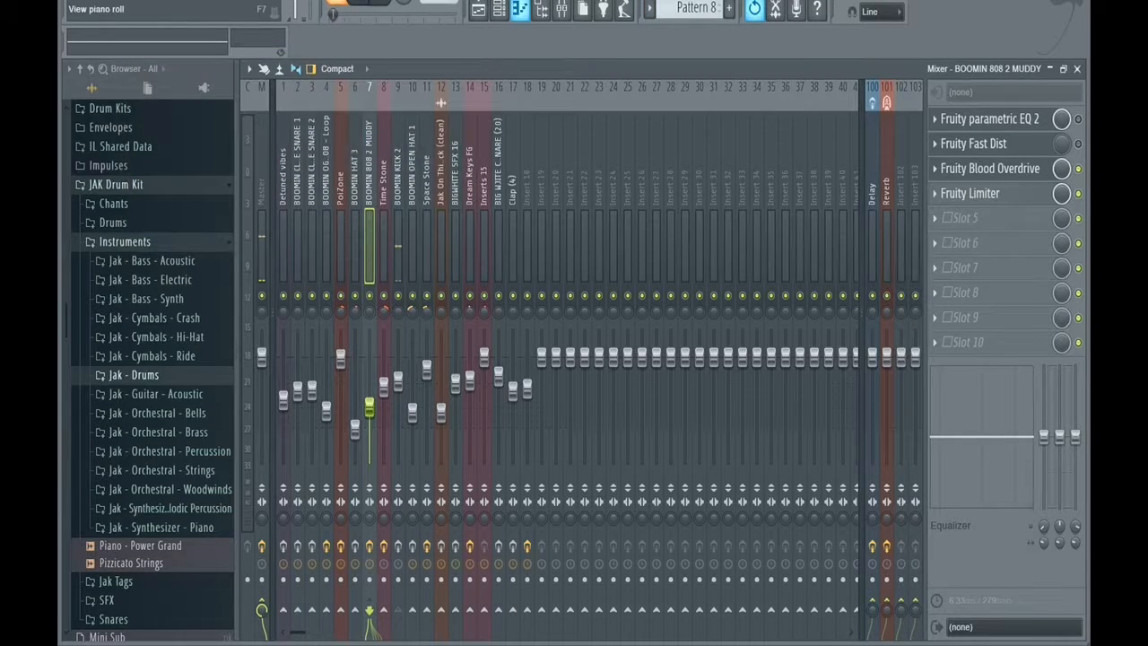
{"action": "left_click", "coordinate": [499, 9]}
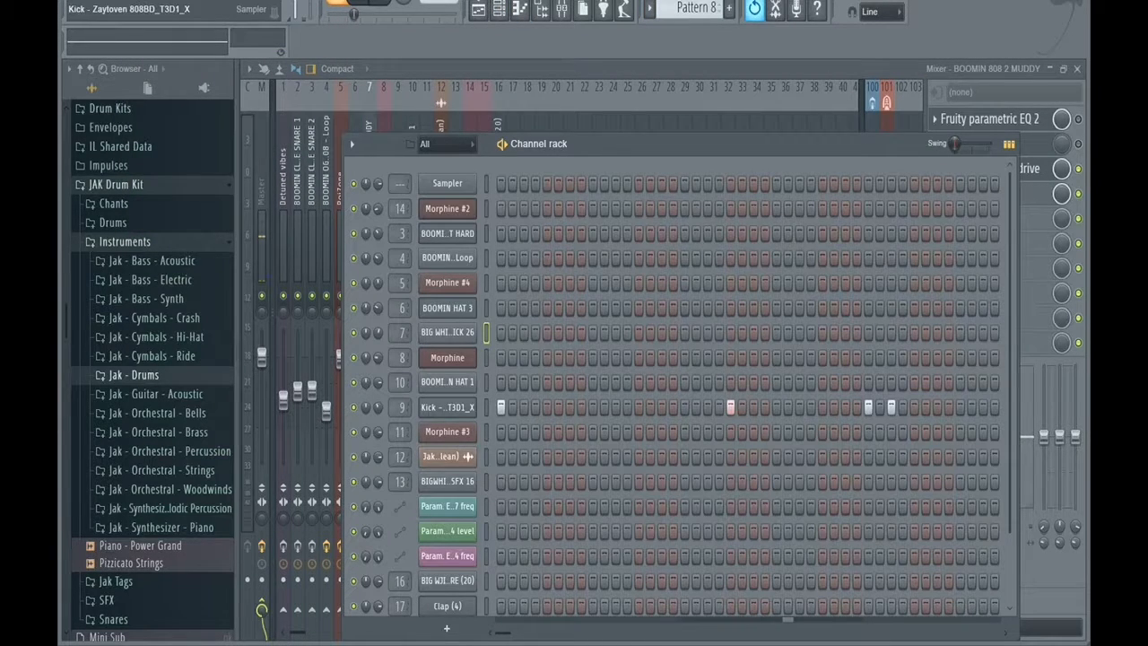
Enable the Fruity parametric EQ 2 and Fruity soft clipper on the BOOMIN KICK 2 mixer track, viewing the EQ curve, and stop playback.
{"action": "left_click", "coordinate": [561, 9]}
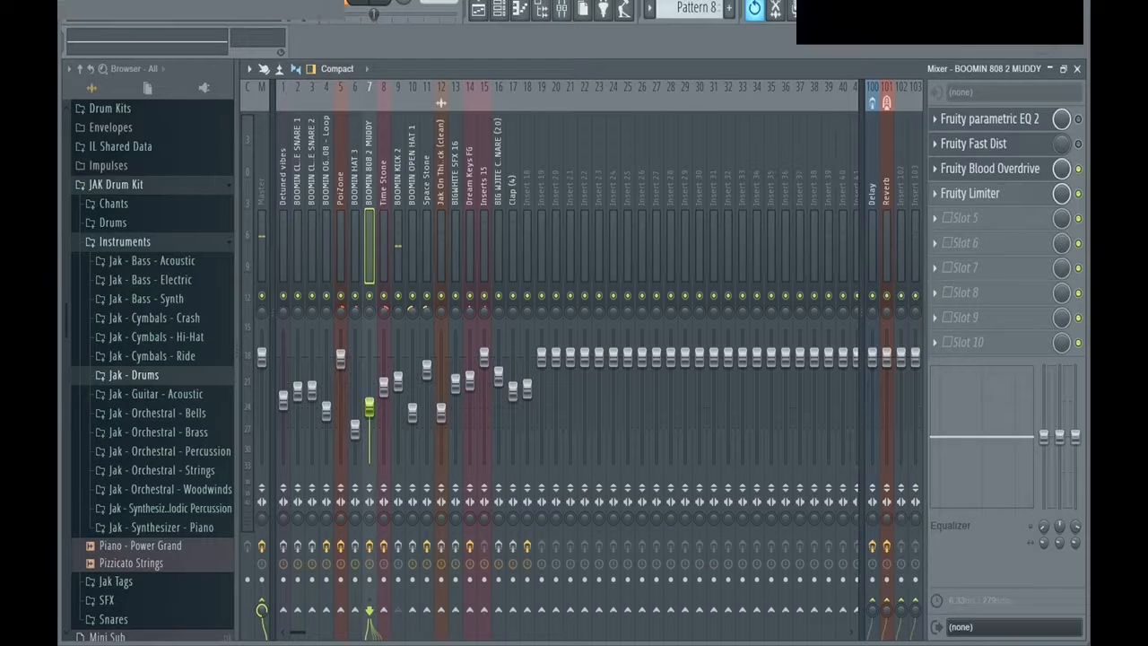
{"action": "left_click", "coordinate": [398, 179]}
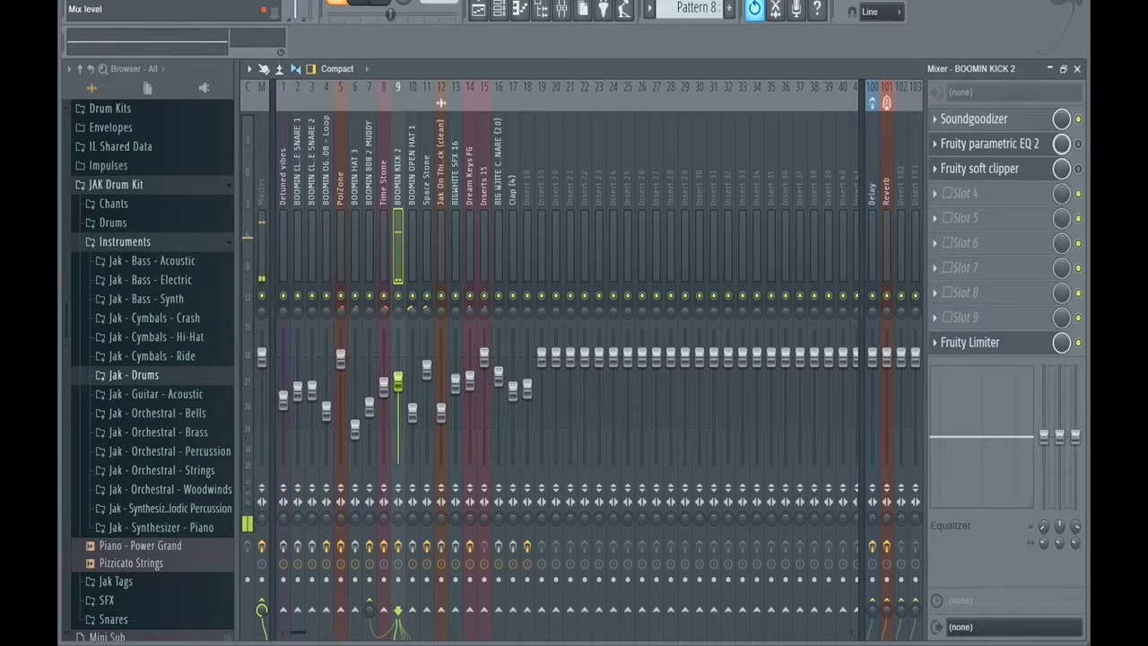
{"action": "left_click", "coordinate": [989, 143]}
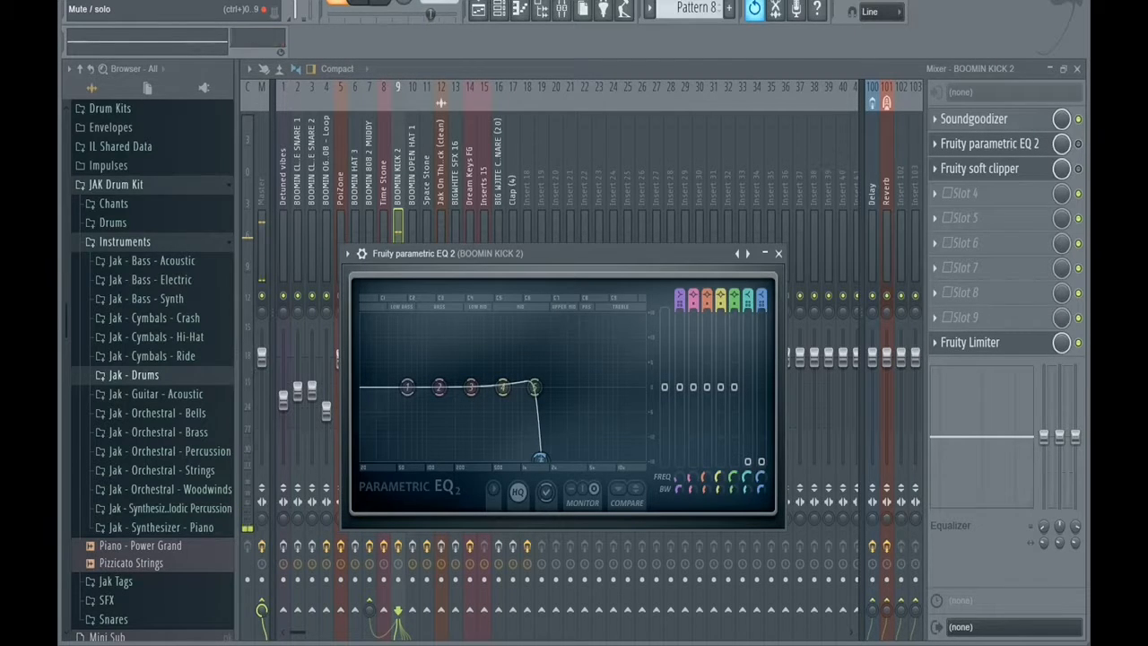
{"action": "left_click", "coordinate": [1079, 143]}
{"action": "left_click", "coordinate": [1078, 169]}
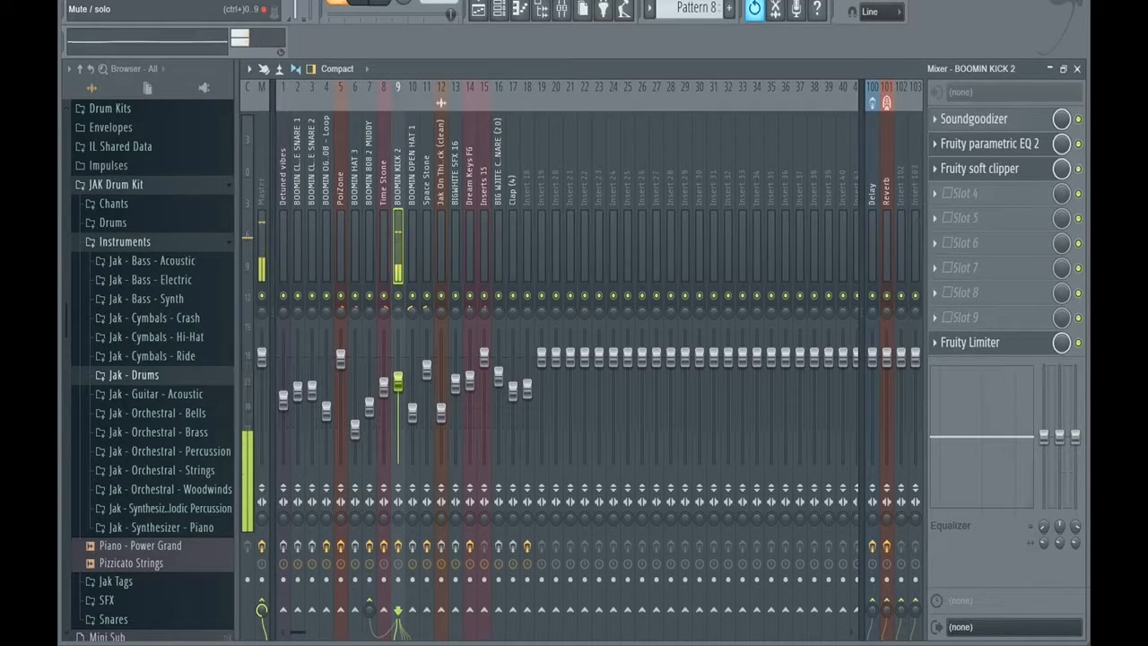
{"action": "key", "text": "space"}
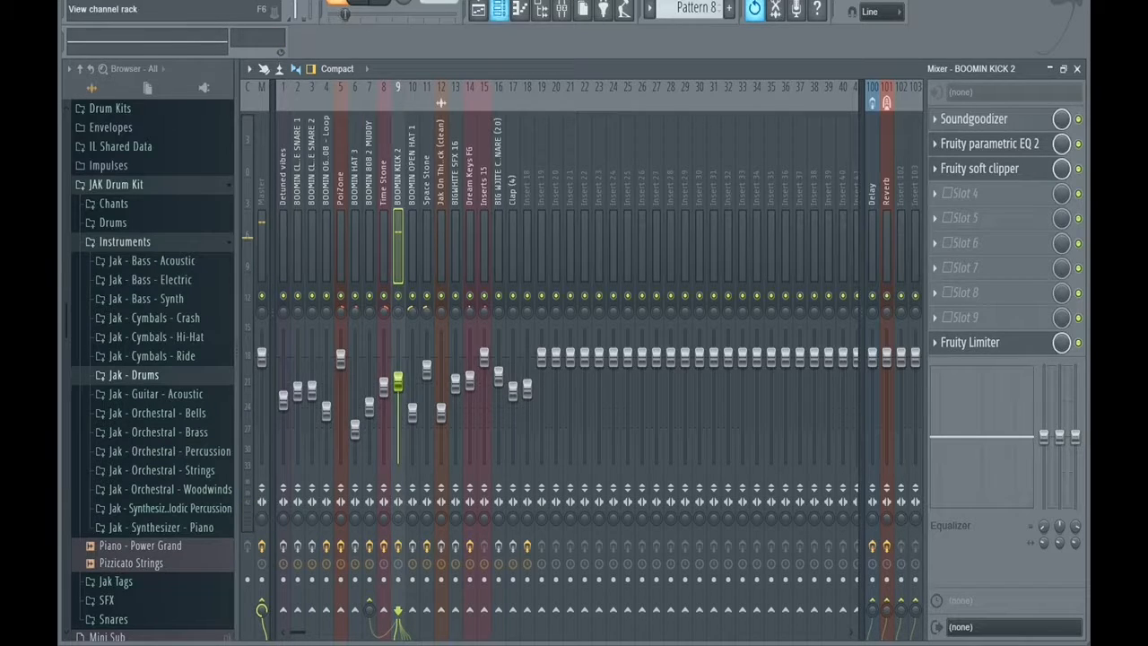
Shorten the volume envelope's hold time on the Kick - Zaytoven 808BD_T3D1_X channel and fine-adjust its volume multiplier.
{"action": "left_click", "coordinate": [498, 9]}
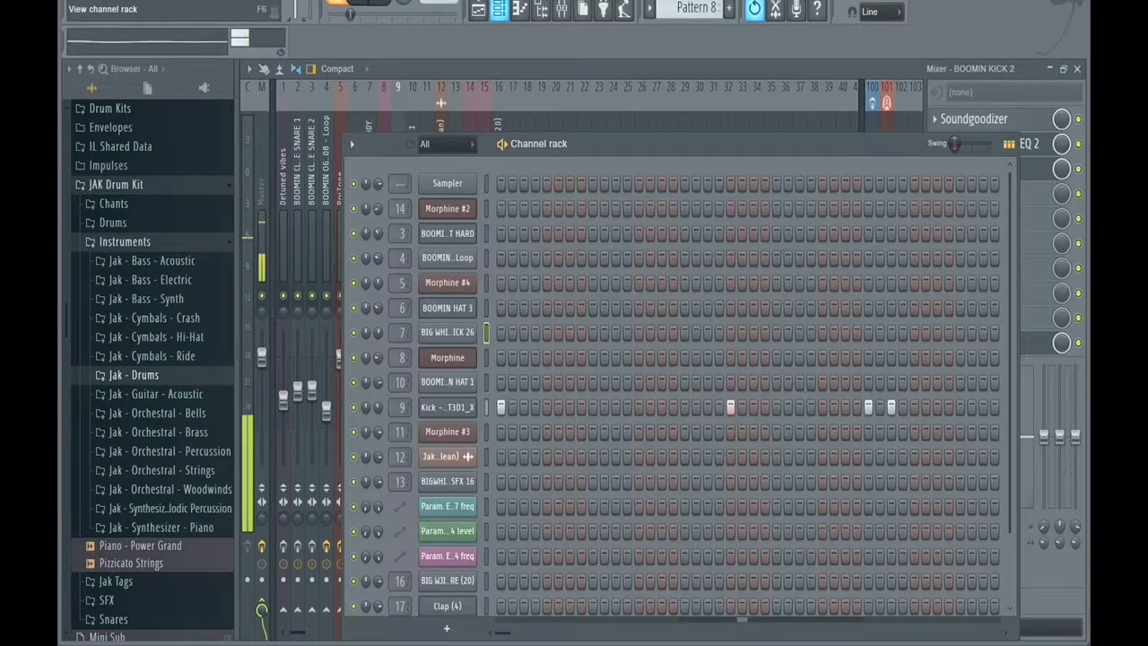
{"action": "left_click", "coordinate": [447, 407]}
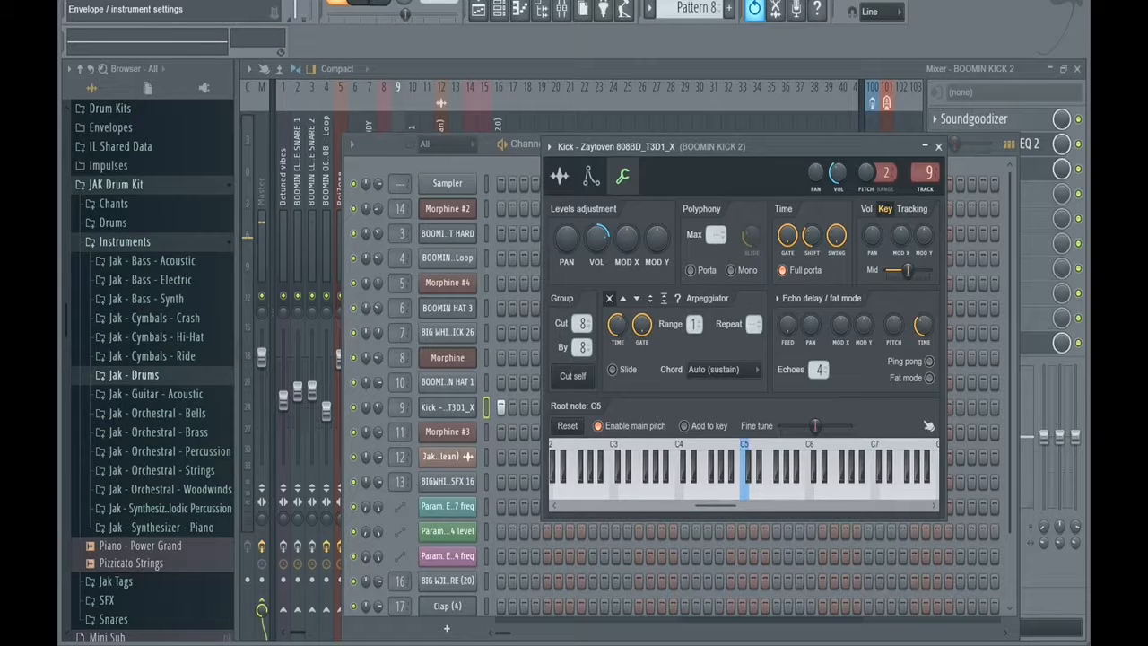
{"action": "left_click", "coordinate": [591, 176]}
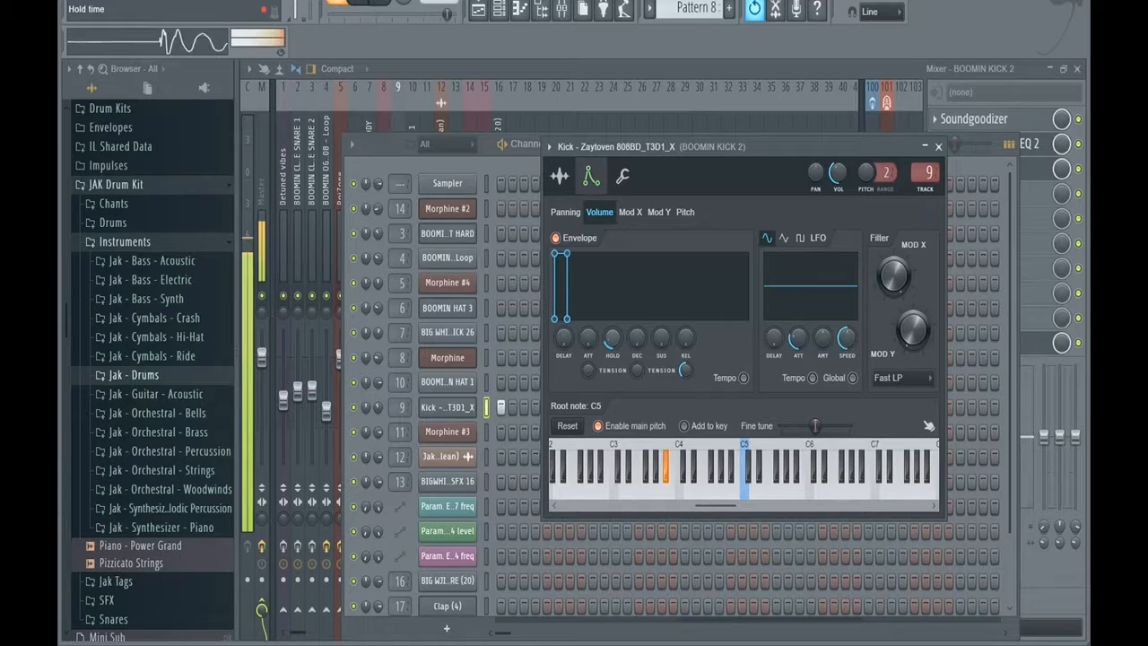
{"action": "left_click_drag", "start_coordinate": [613, 339], "coordinate": [613, 348]}
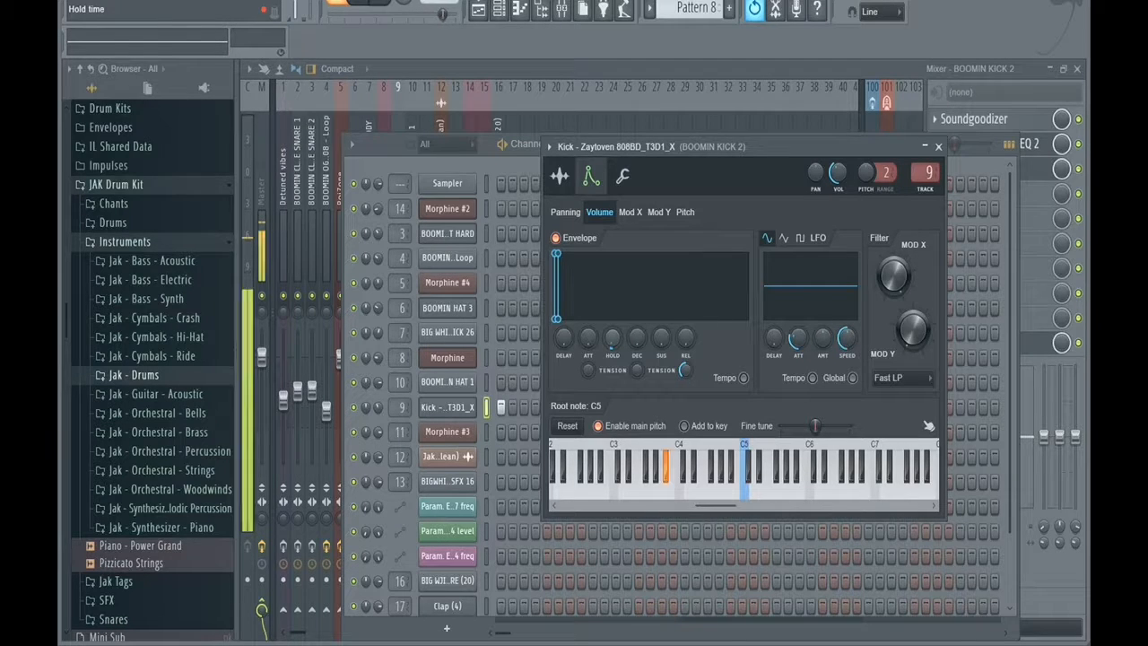
{"action": "left_click", "coordinate": [623, 176]}
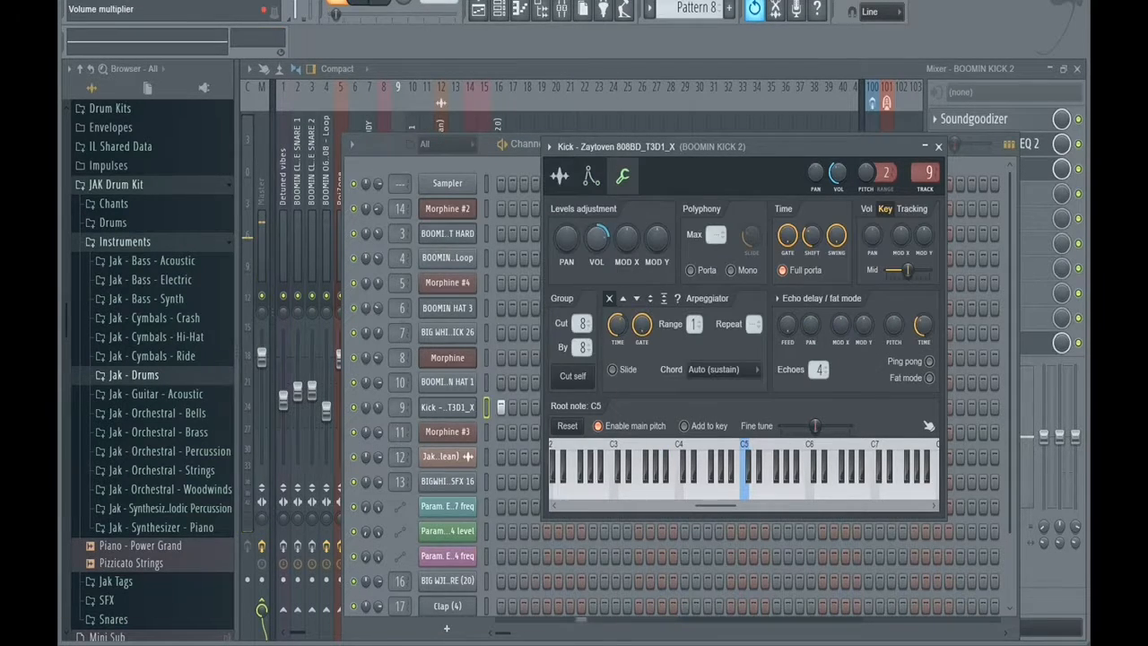
{"action": "mouse_move", "coordinate": [597, 238]}
{"action": "left_mouse_down"}
{"action": "mouse_move", "coordinate": [597, 225]}
{"action": "mouse_move", "coordinate": [597, 242]}
{"action": "left_mouse_up"}
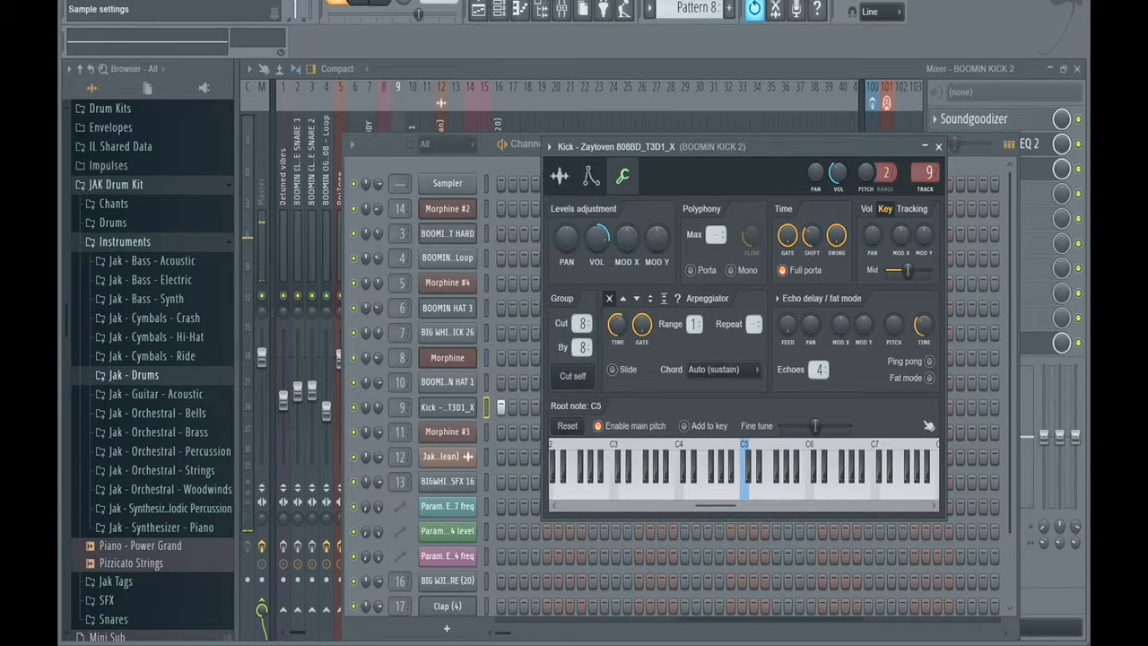
Lower the fade-out amount in the Kick - Zaytoven 808BD_T3D1_X channel's sample settings, and listen to the kick.
{"action": "left_click", "coordinate": [560, 177]}
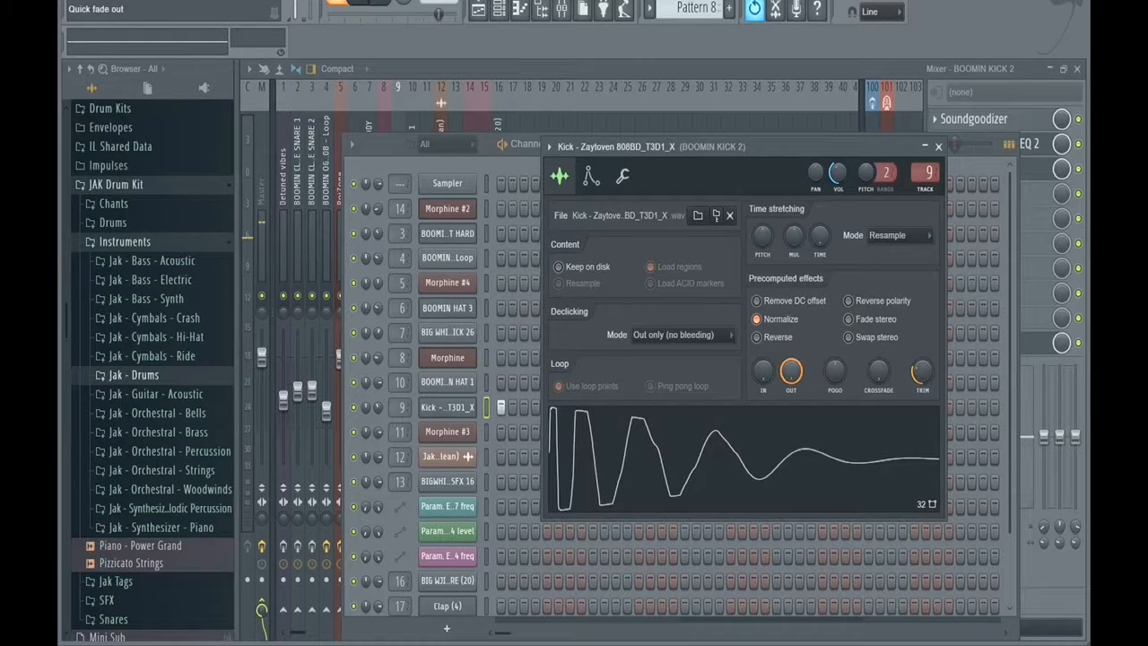
{"action": "mouse_move", "coordinate": [791, 372]}
{"action": "left_mouse_down"}
{"action": "mouse_move", "coordinate": [792, 404]}
{"action": "mouse_move", "coordinate": [791, 380]}
{"action": "left_mouse_up"}
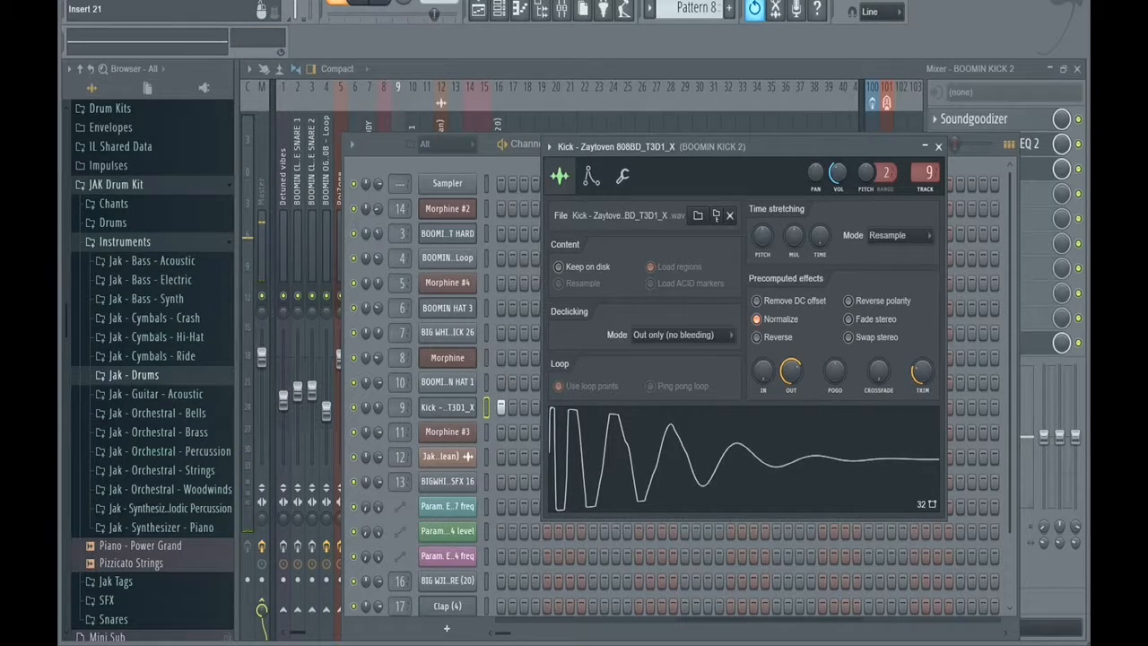
{"action": "left_click", "coordinate": [570, 69]}
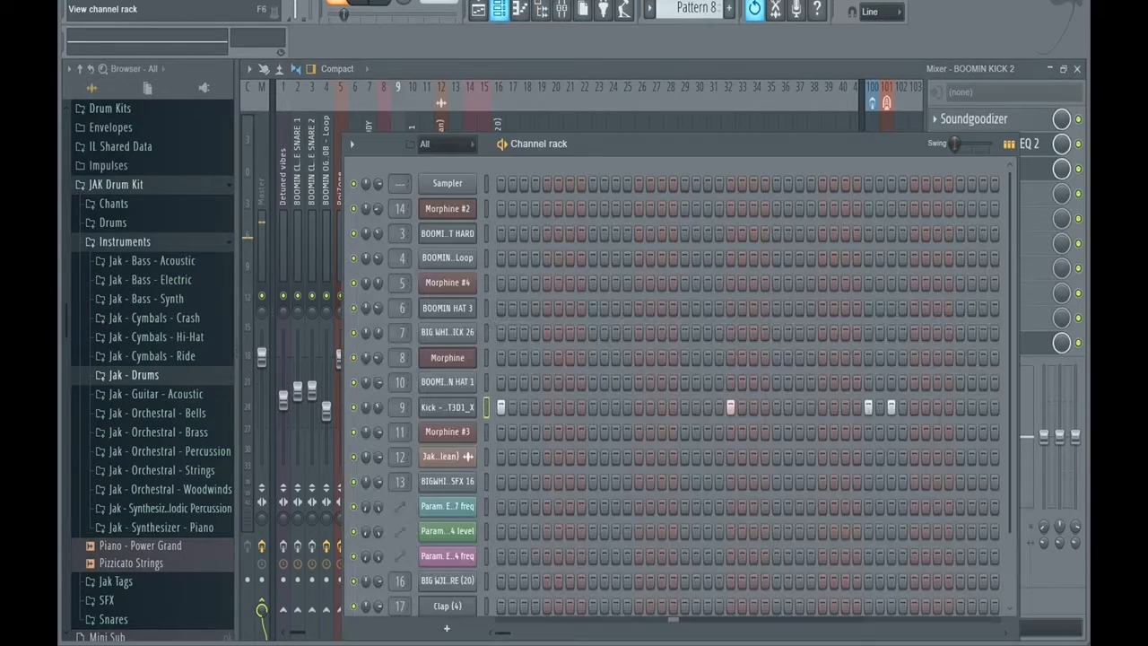
{"action": "left_click", "coordinate": [499, 9]}
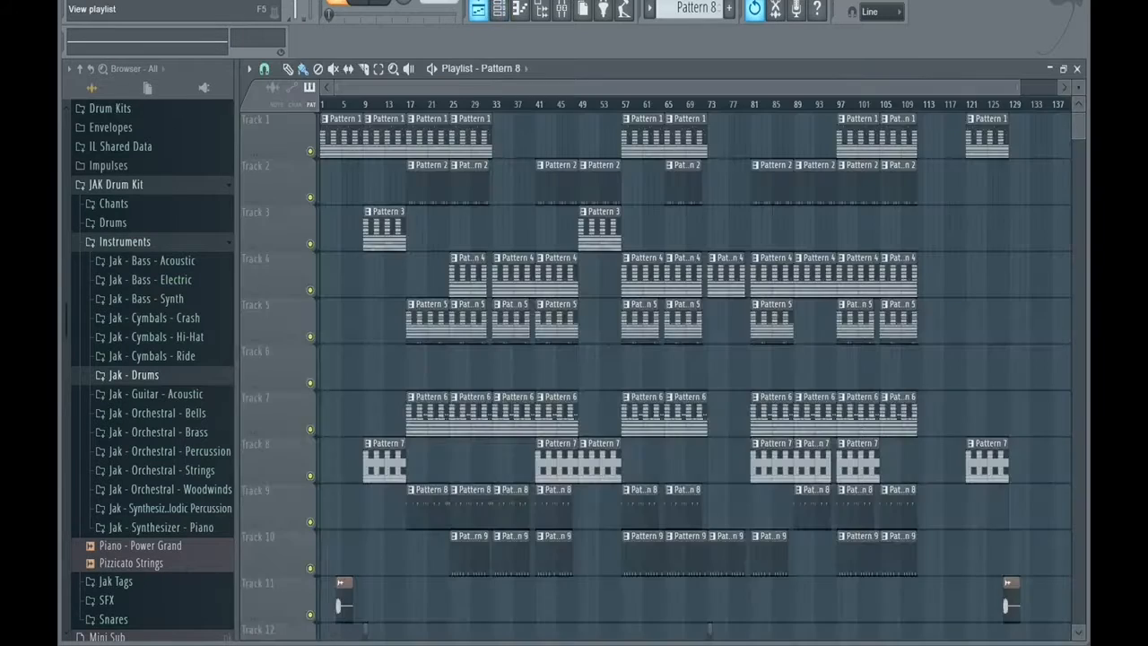
Mark bars 17 to 25 in the playlist as the time selection and listen to that section from the mixer.
{"action": "left_click", "coordinate": [478, 9]}
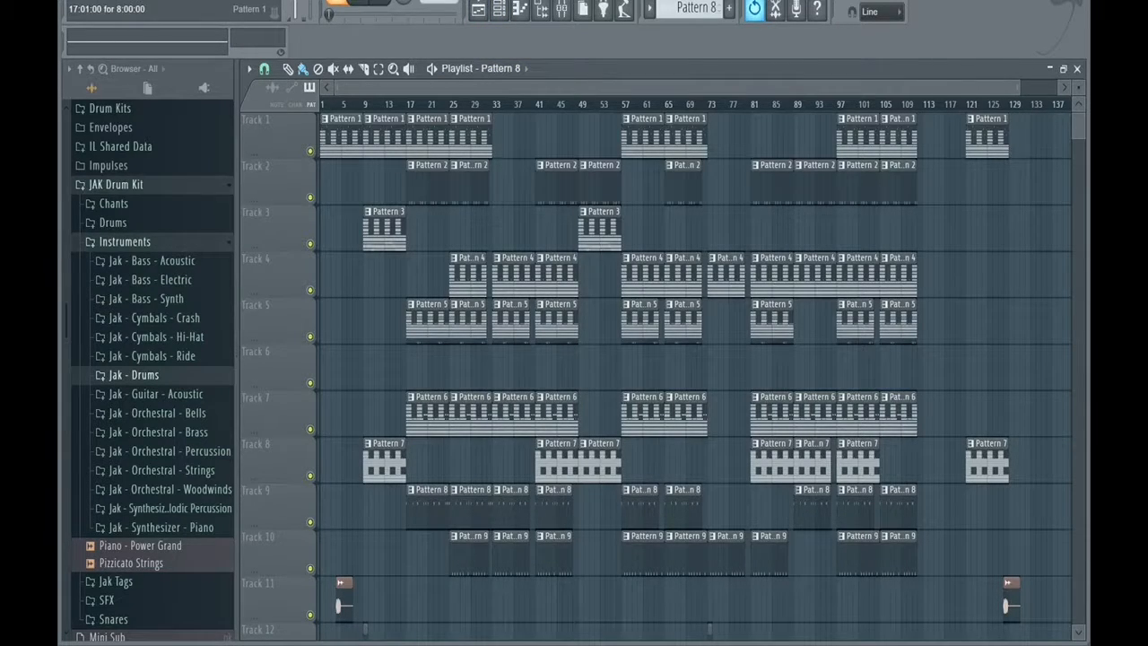
{"action": "left_click", "coordinate": [408, 104]}
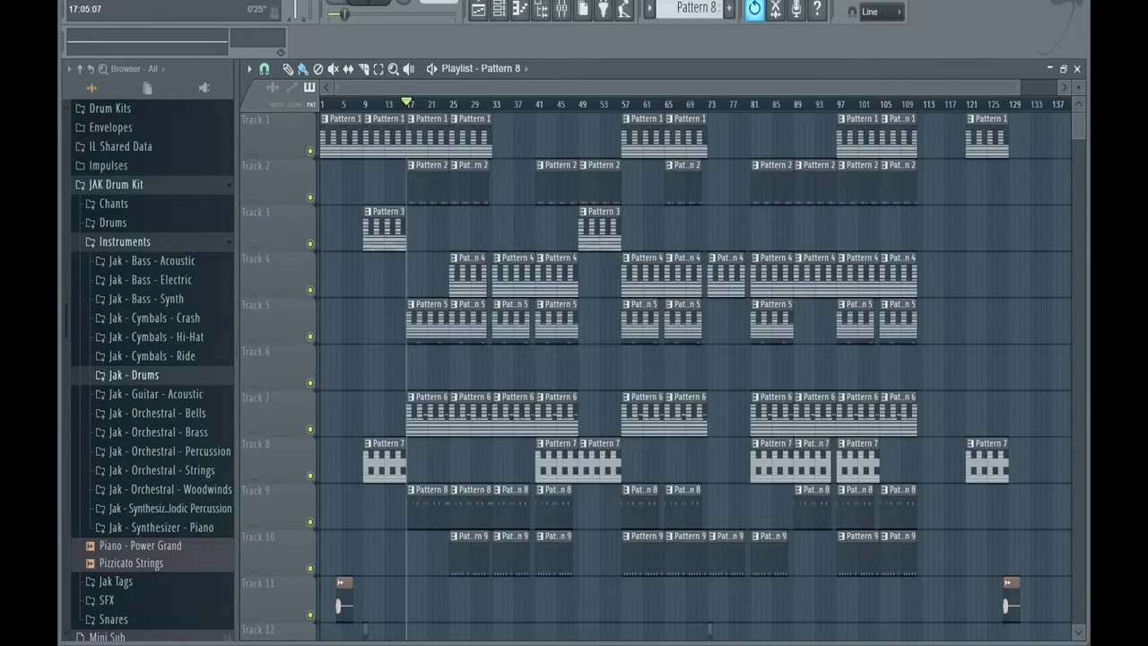
{"action": "left_click_drag", "start_coordinate": [408, 104], "coordinate": [448, 104]}
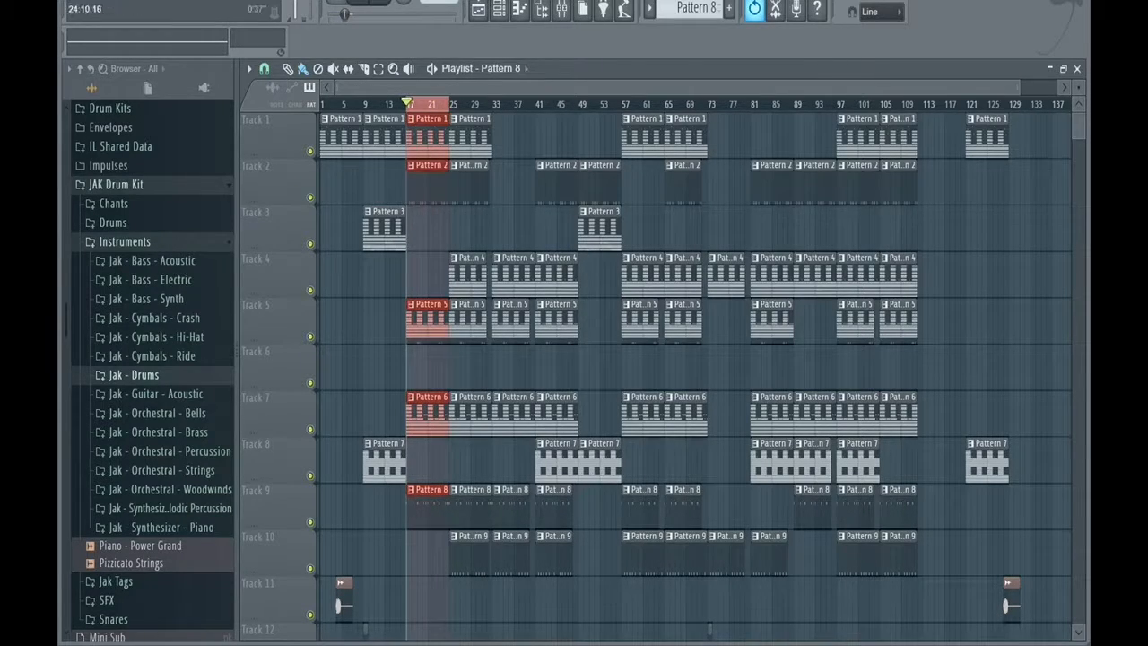
{"action": "key", "text": "F9"}
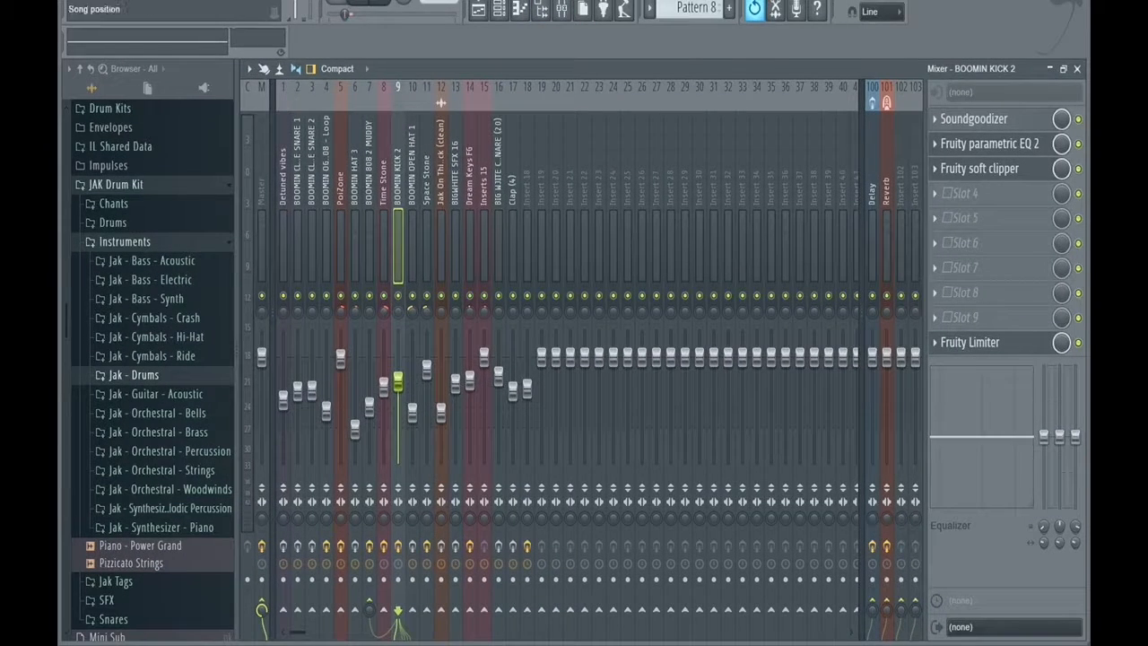
{"action": "key", "text": "space"}
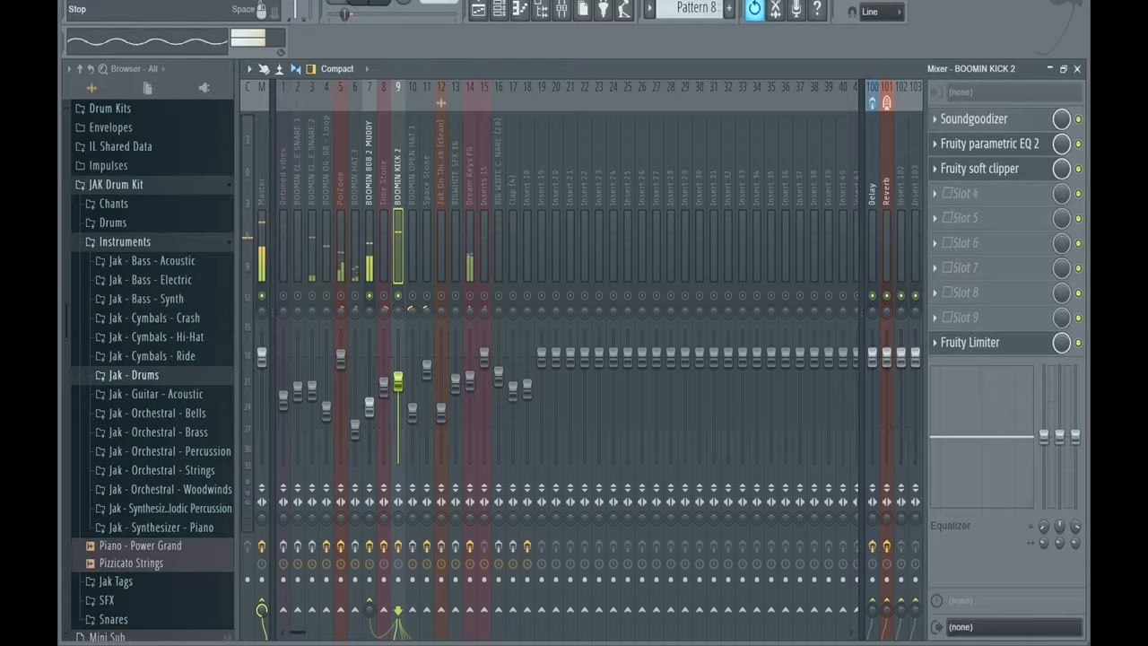
{"action": "key", "text": "space"}
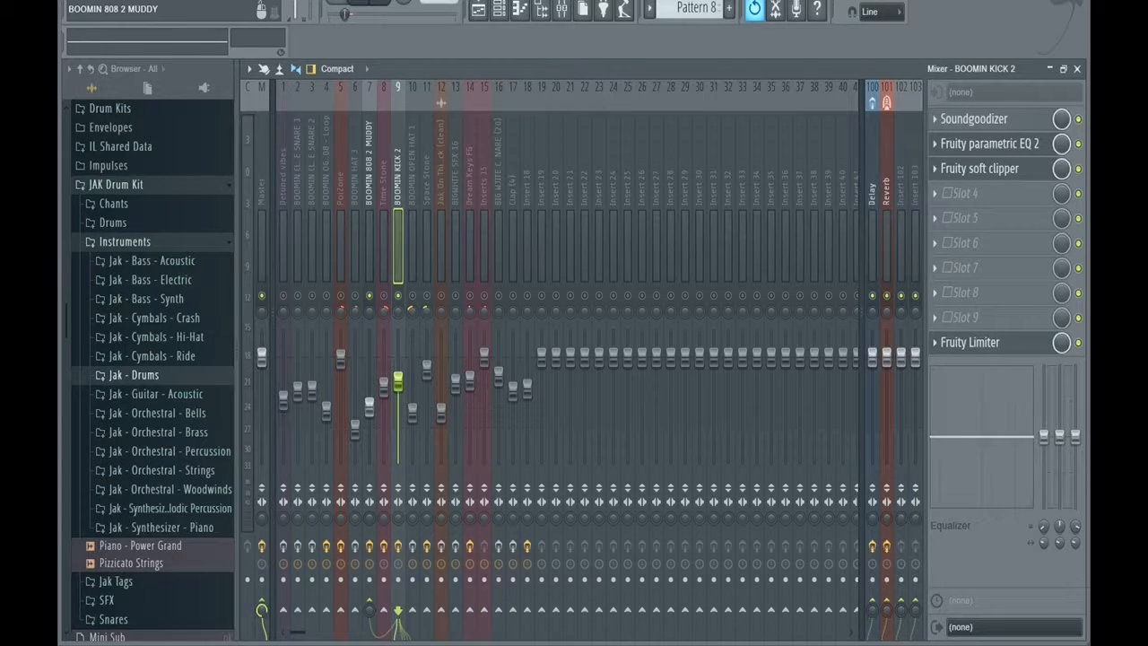
Examine the COMP settings of the Fruity Limiter on the BOOMIN 808 2 MUDDY mixer track and listen to its sidechain compression.
{"action": "left_click", "coordinate": [369, 242]}
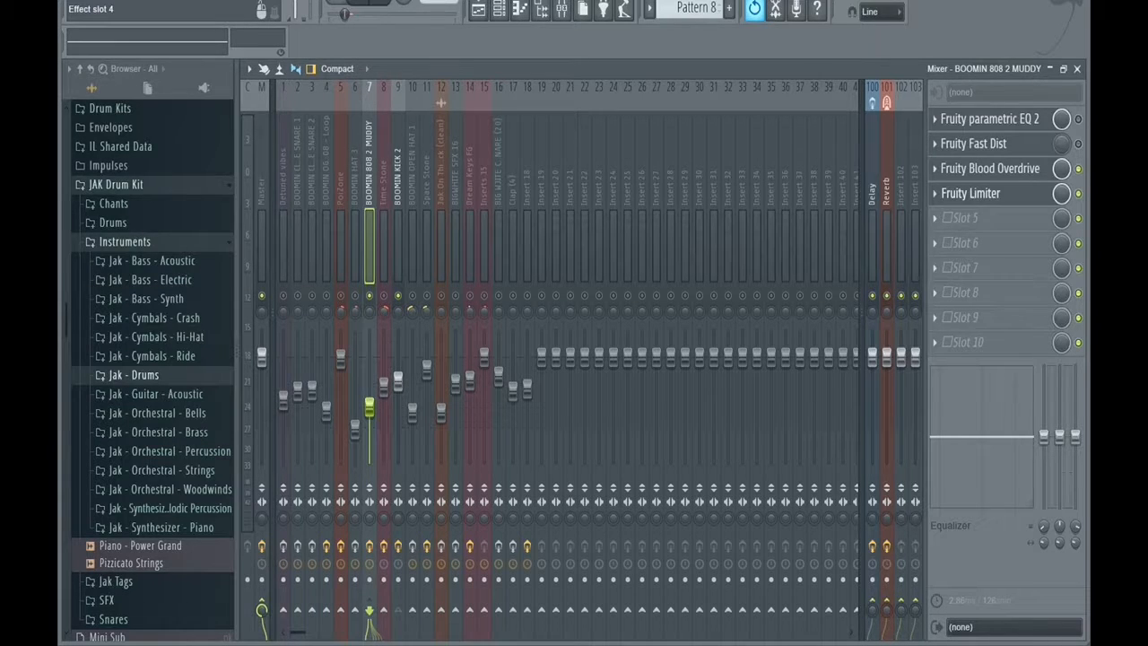
{"action": "left_click", "coordinate": [970, 193]}
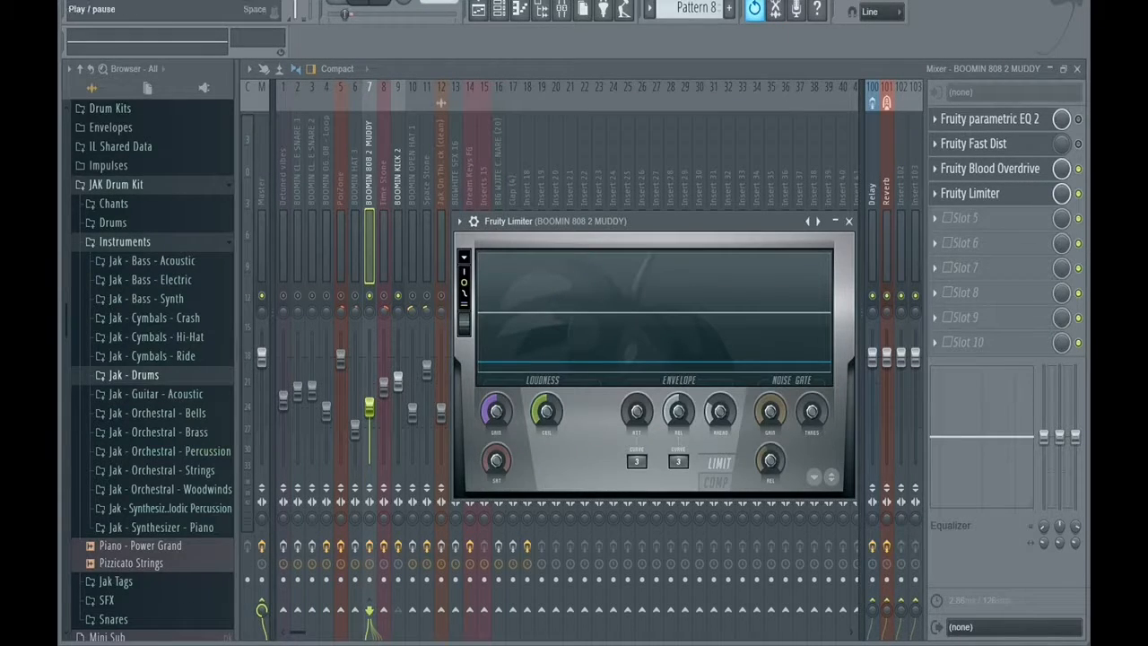
{"action": "key", "text": "space"}
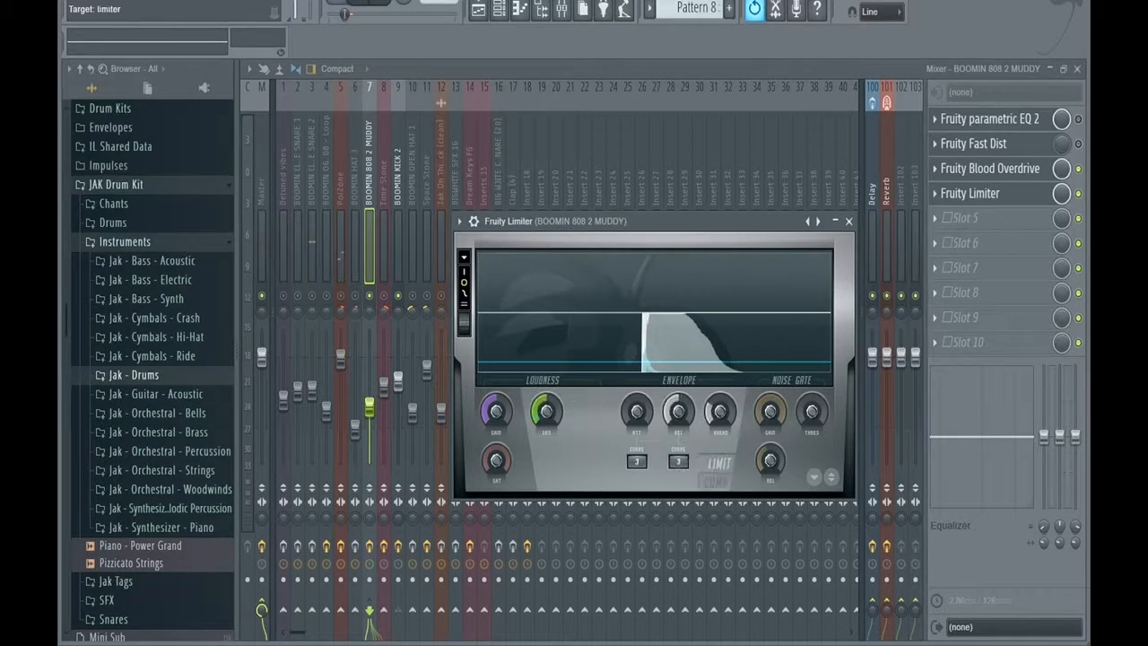
{"action": "left_click", "coordinate": [717, 480]}
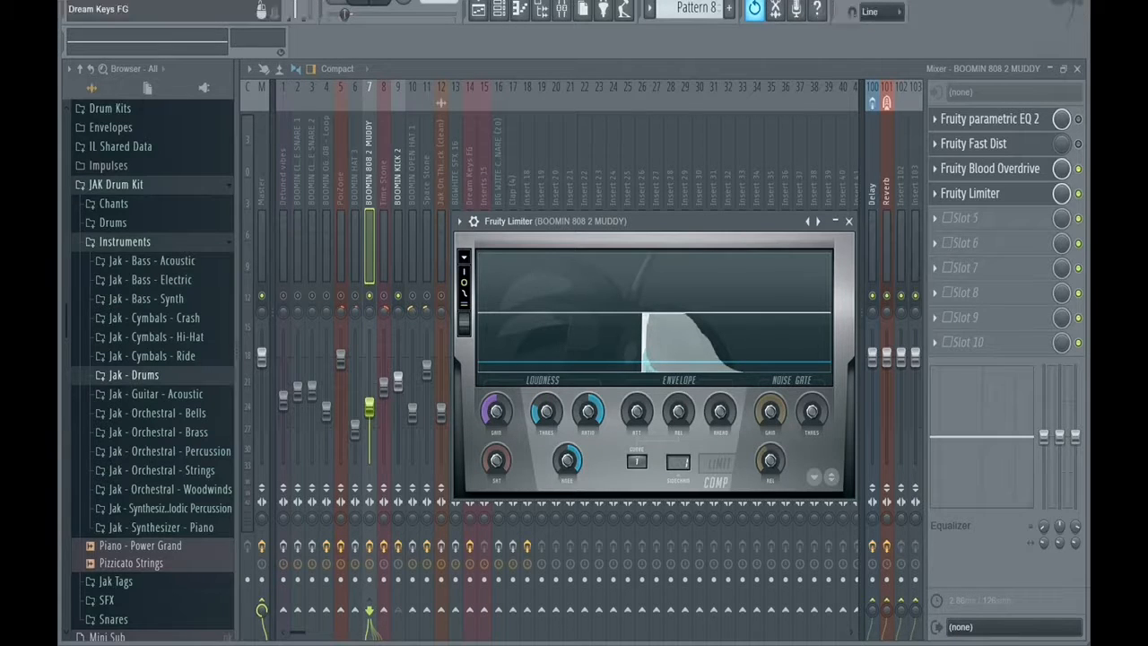
{"action": "key", "text": "space"}
{"action": "mouse_move", "coordinate": [546, 412]}
{"action": "left_mouse_down"}
{"action": "mouse_move", "coordinate": [547, 429]}
{"action": "mouse_move", "coordinate": [547, 392]}
{"action": "mouse_move", "coordinate": [546, 418]}
{"action": "left_mouse_up"}
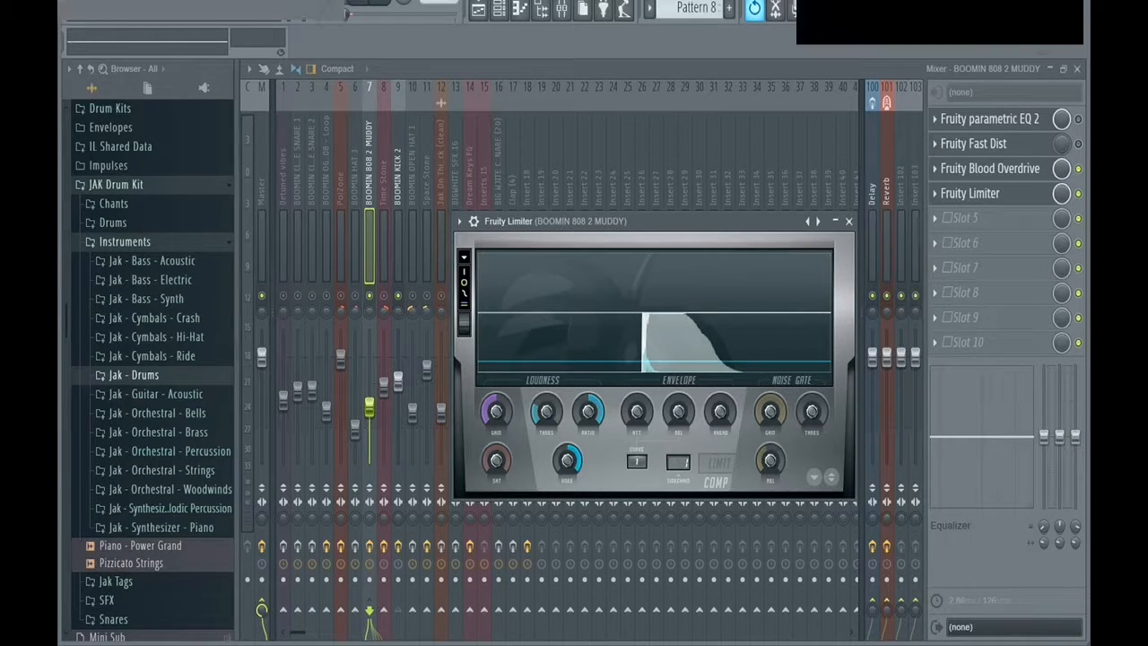
{"action": "left_click_drag", "start_coordinate": [567, 461], "coordinate": [567, 502]}
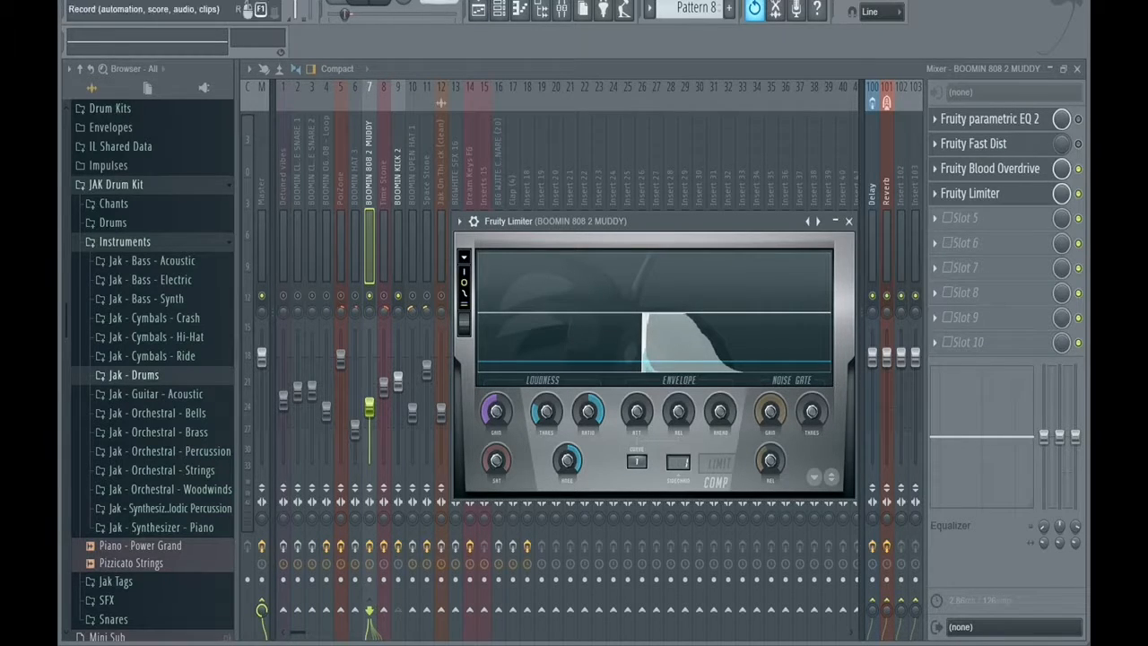
{"action": "key", "text": "space"}
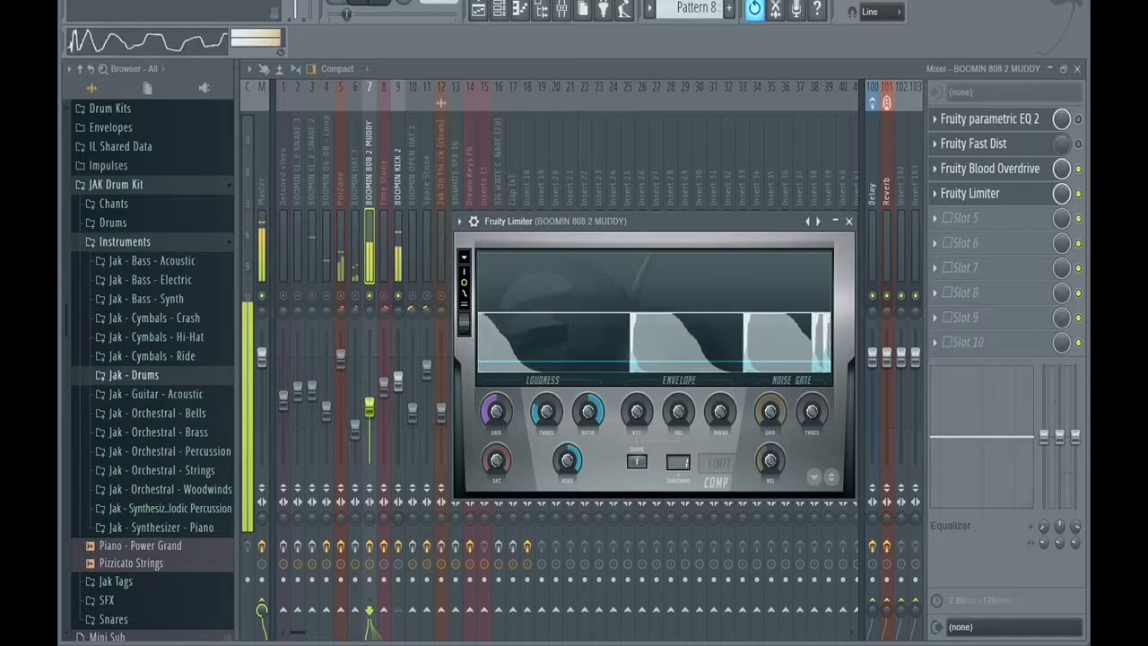
Select the BOOMIN KICK 2 mixer track, stop playback and view the kick channel's miscellaneous settings.
{"action": "left_click", "coordinate": [399, 179]}
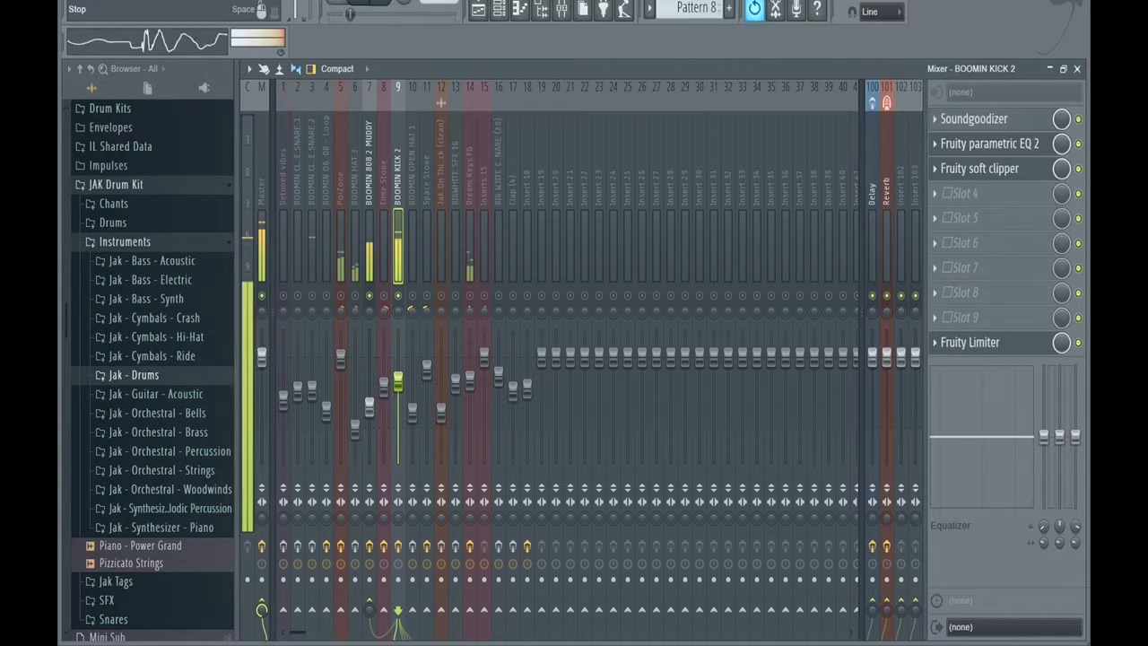
{"action": "left_click", "coordinate": [379, 3]}
{"action": "left_click", "coordinate": [500, 9]}
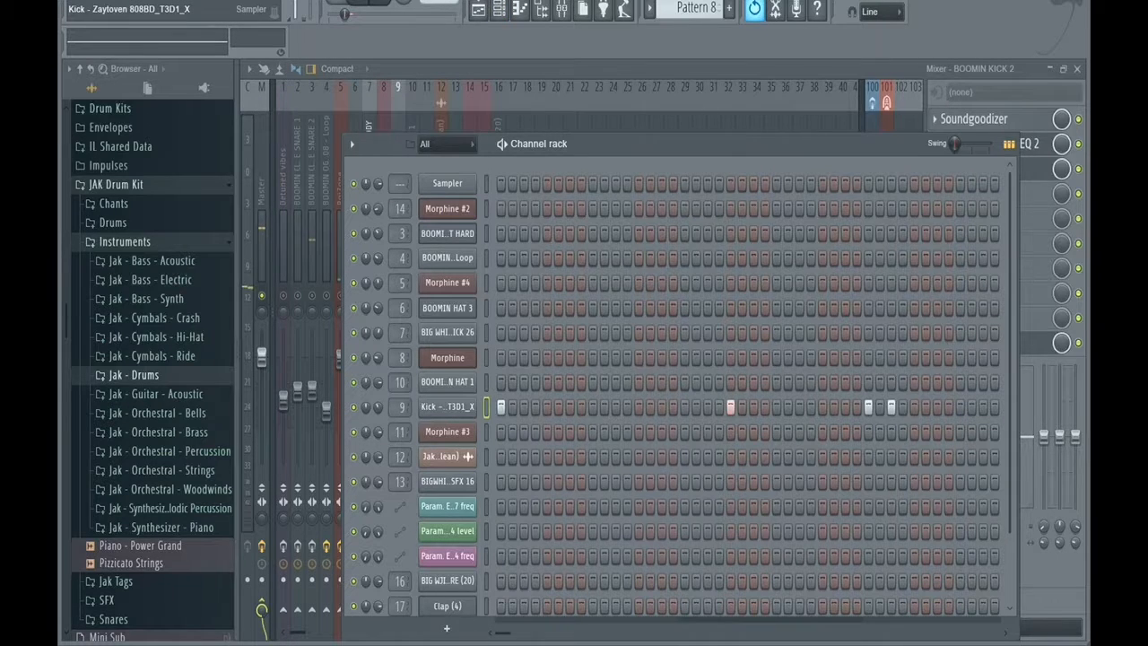
{"action": "left_click", "coordinate": [446, 407]}
{"action": "left_click", "coordinate": [622, 176]}
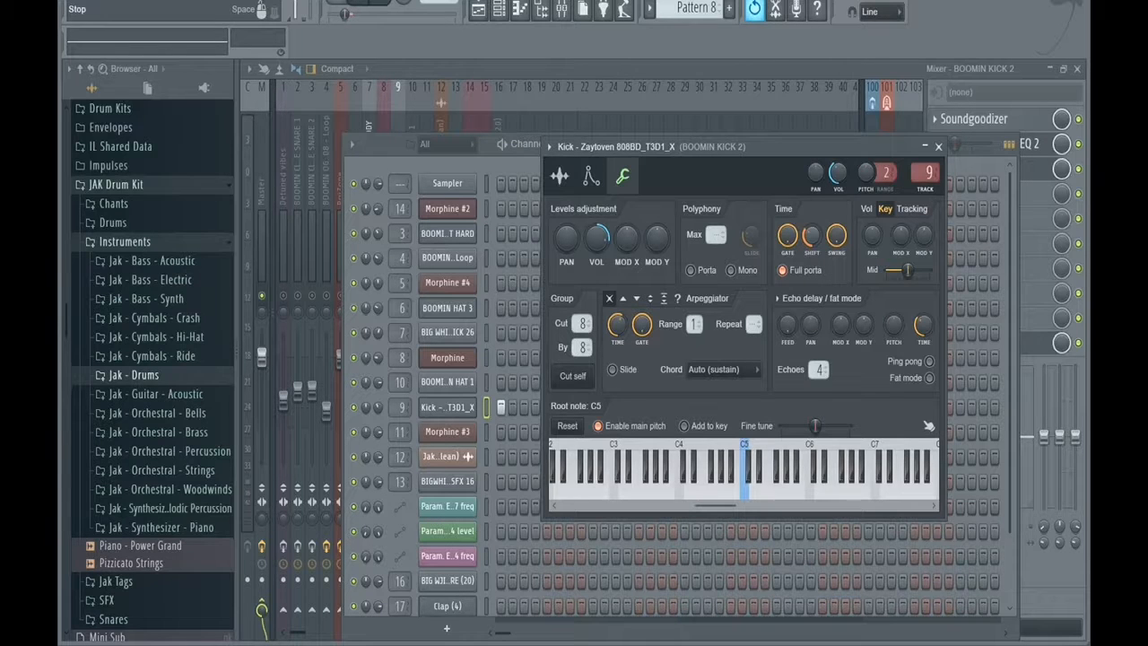
Try the Kick - Zaytoven 808BD_T3D1_X channel with its time shift at zero, comparing the sound in playback.
{"action": "key", "text": "space"}
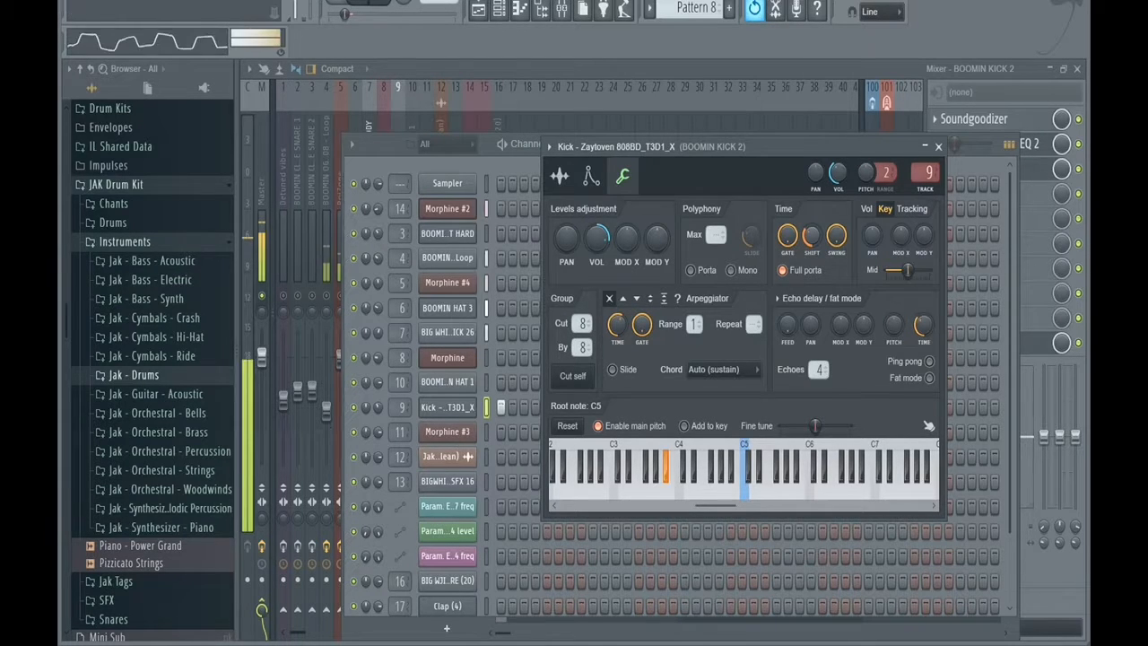
{"action": "left_click_drag", "start_coordinate": [812, 235], "coordinate": [812, 269]}
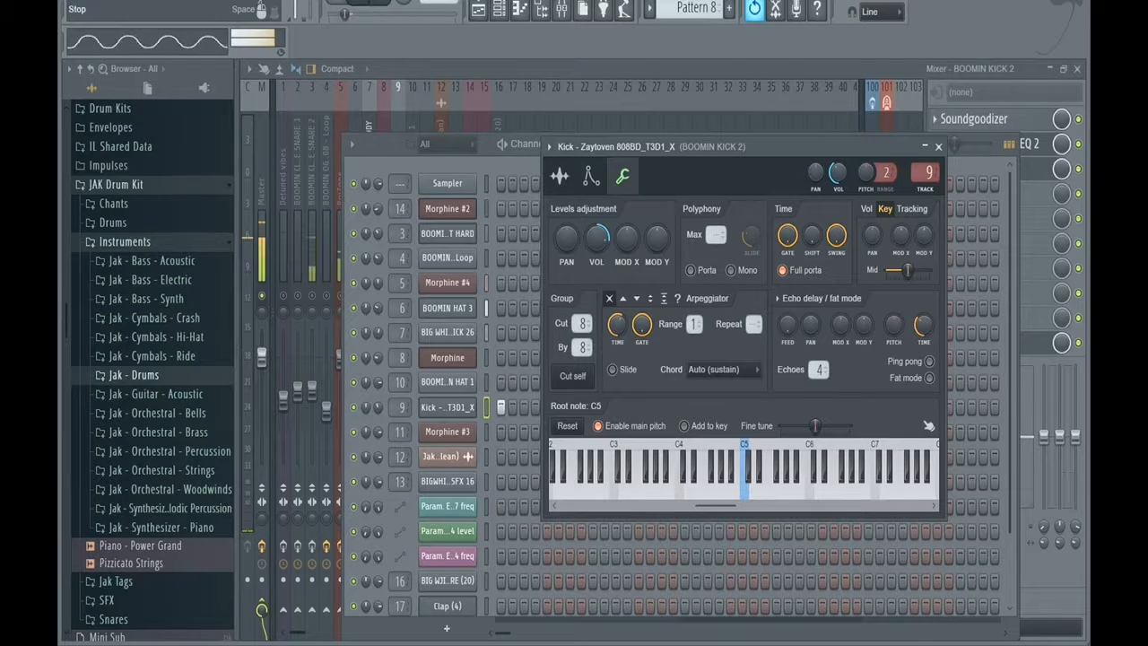
{"action": "key", "text": "space"}
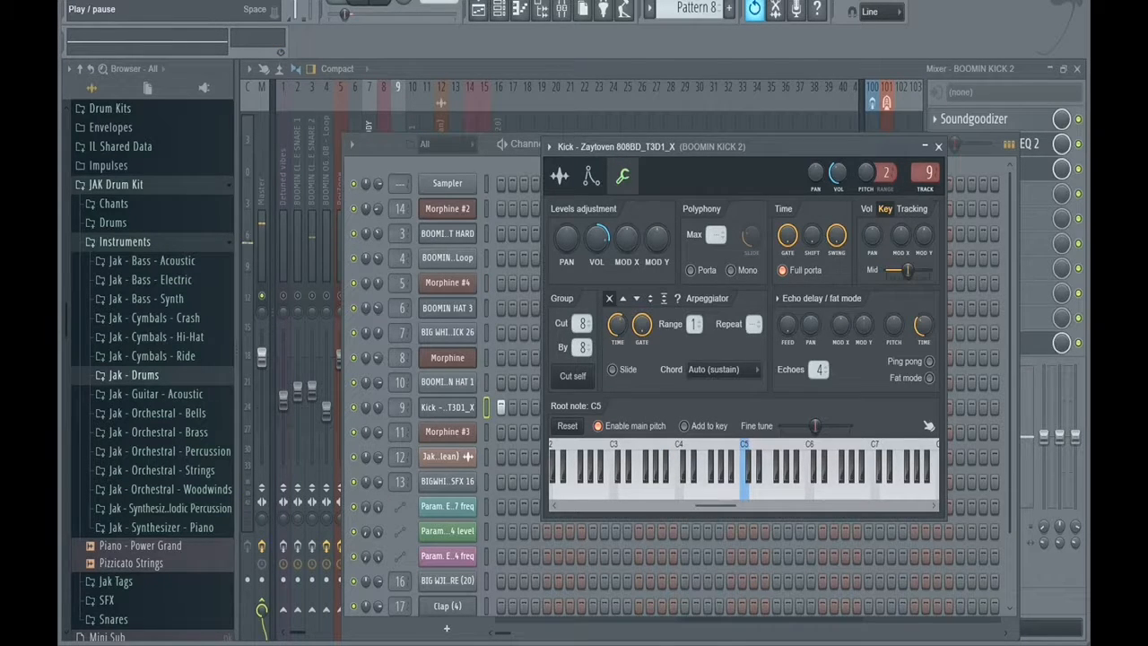
{"action": "key", "text": "space"}
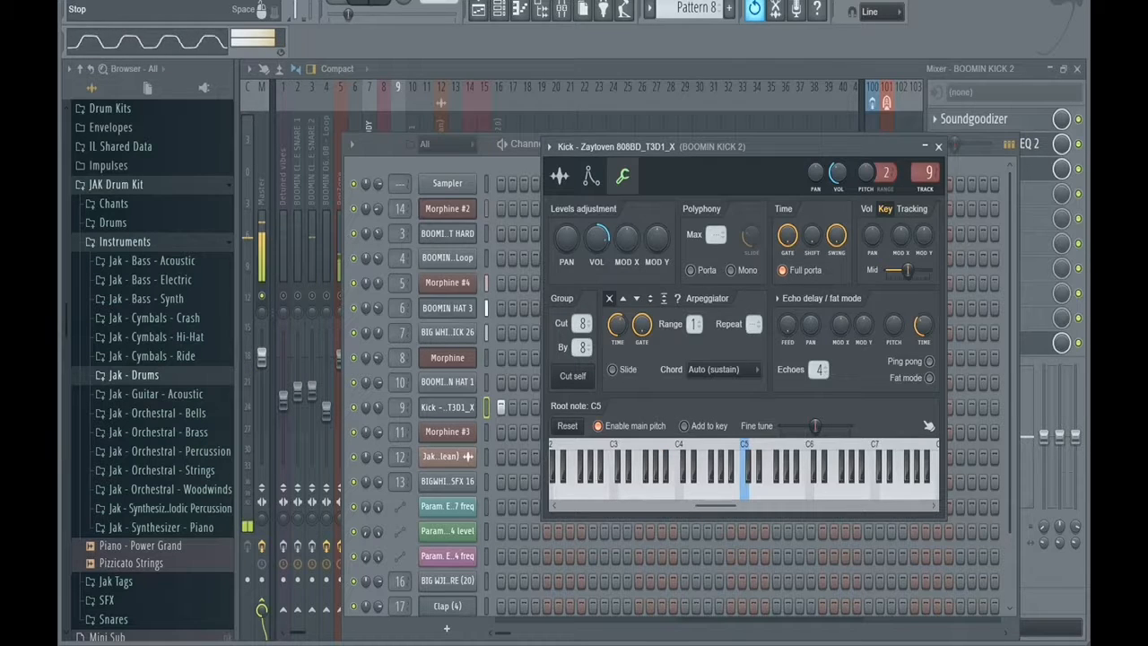
{"action": "key", "text": "space"}
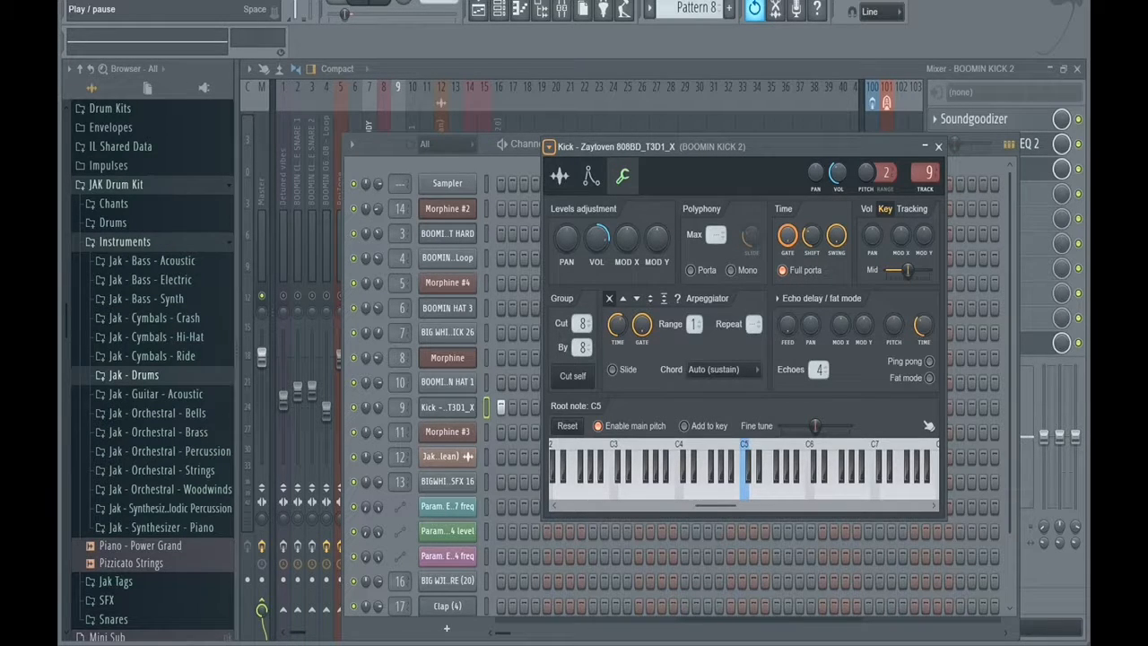
Play the song from bar 1 in the playlist and examine the arrangement of all its tracks, including the Master volume envelope.
{"action": "key", "text": "space"}
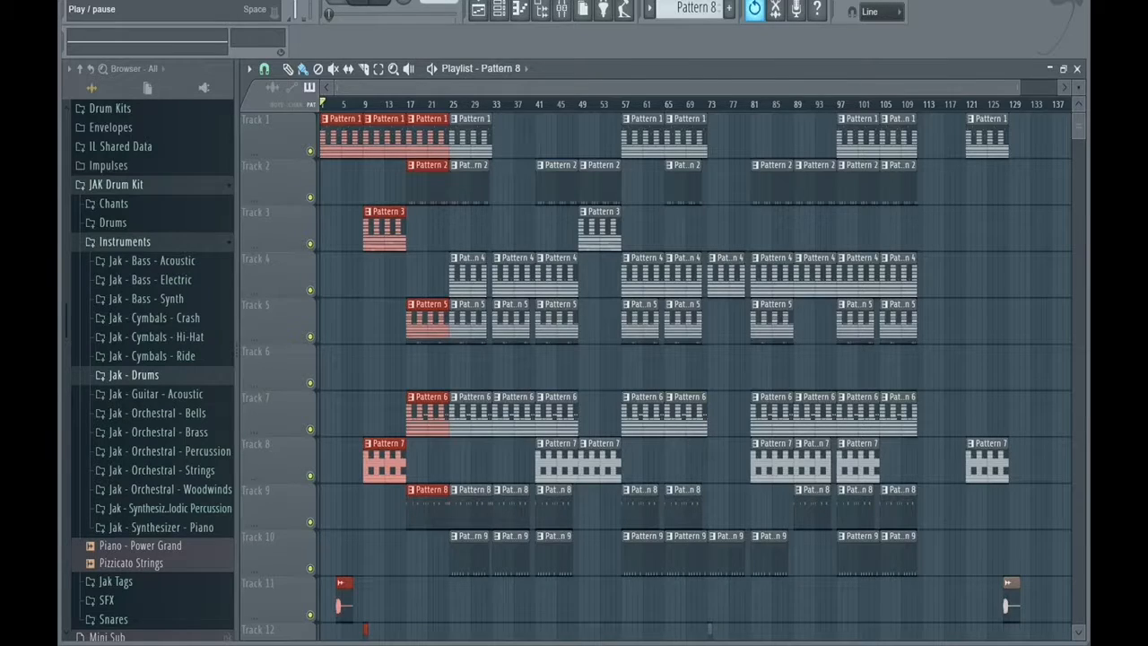
{"action": "key", "text": "space"}
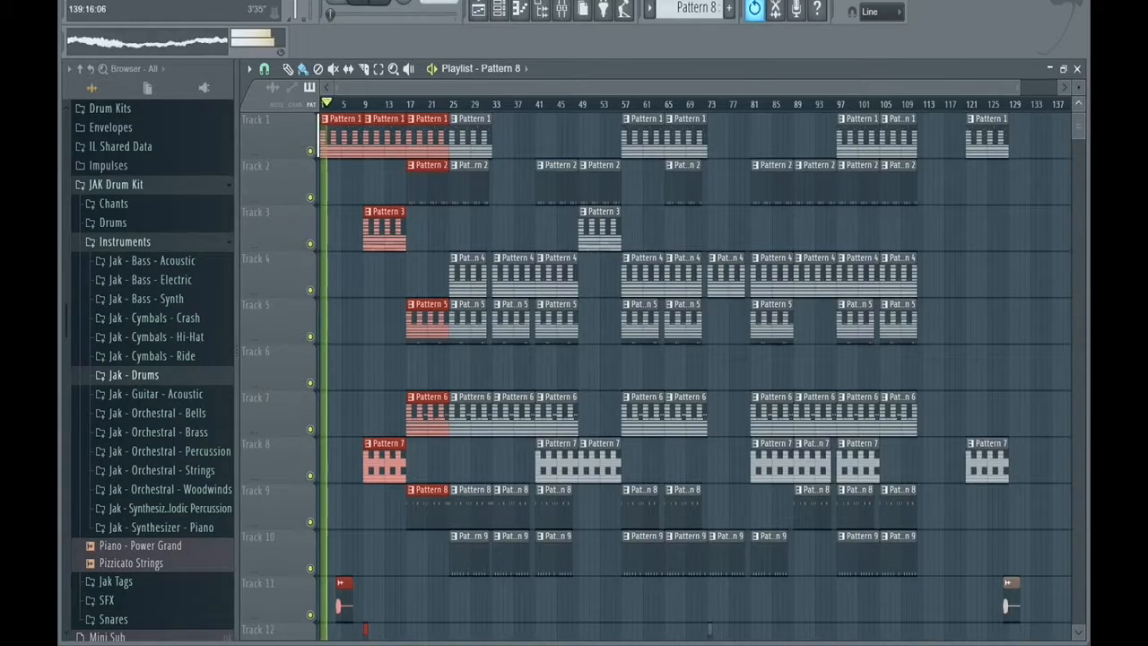
{"action": "scroll", "coordinate": [695, 373], "scroll_direction": "down", "scroll_amount": 1}
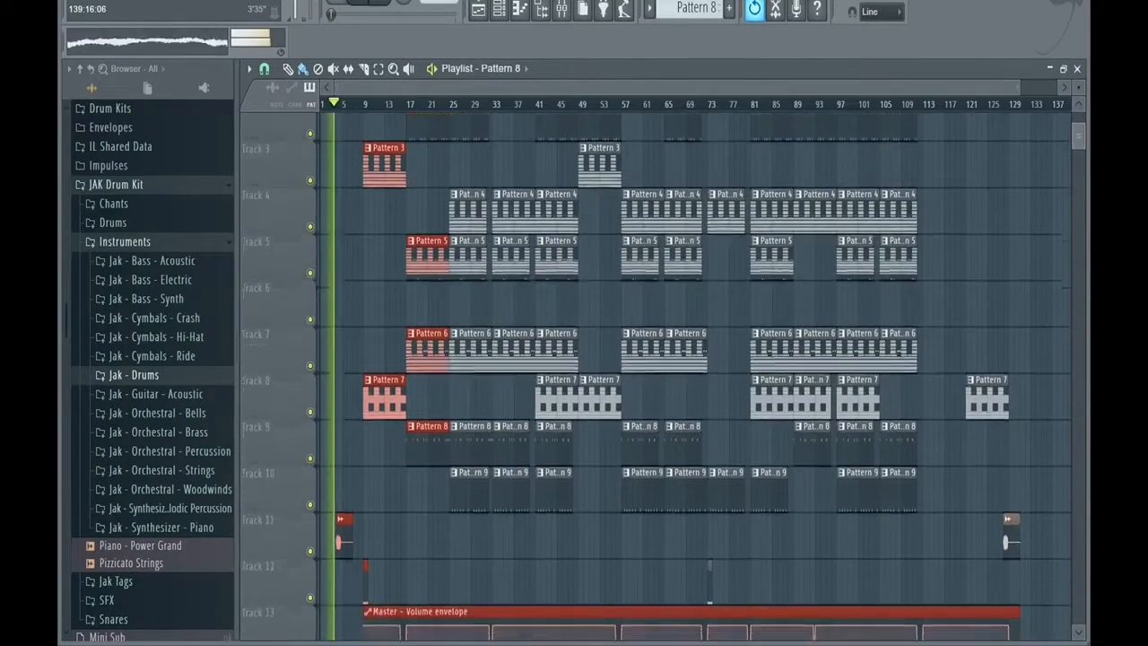
{"action": "scroll", "coordinate": [655, 372], "scroll_direction": "up", "scroll_amount": 1}
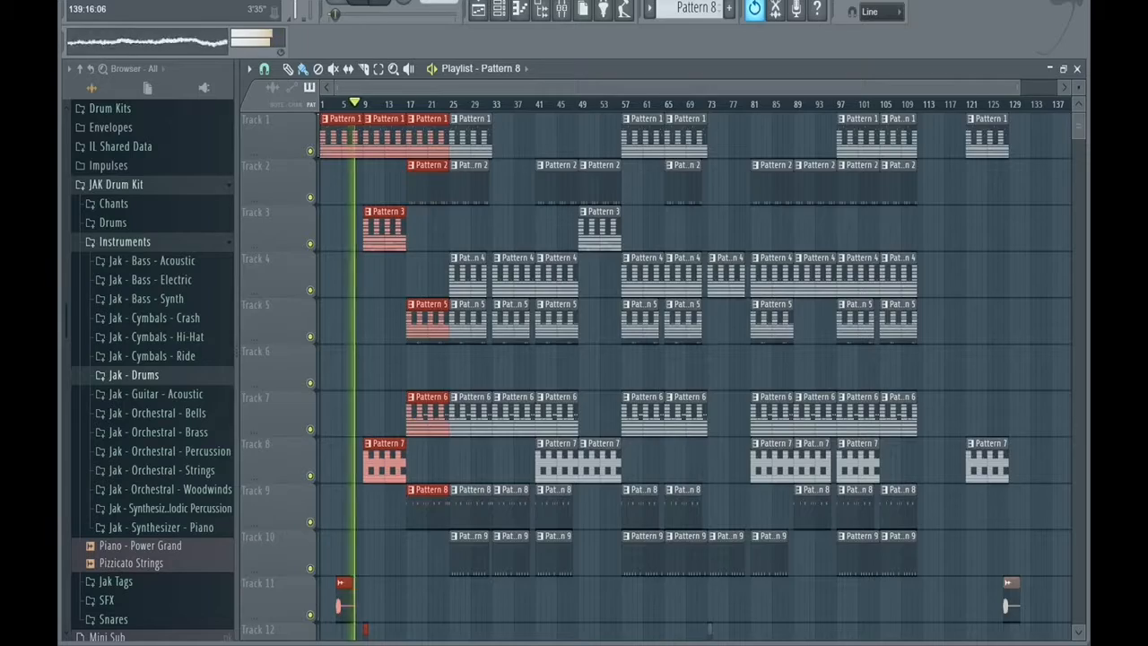
{"action": "scroll", "coordinate": [655, 373], "scroll_direction": "down", "scroll_amount": 3}
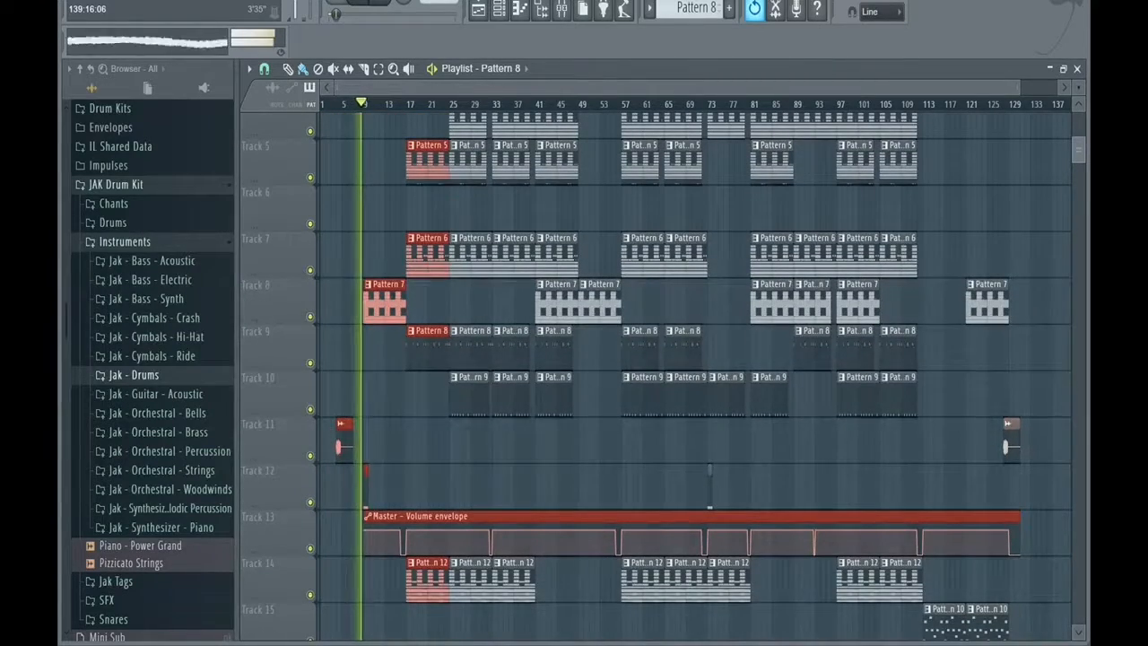
{"action": "scroll", "coordinate": [654, 372], "scroll_direction": "up", "scroll_amount": 1}
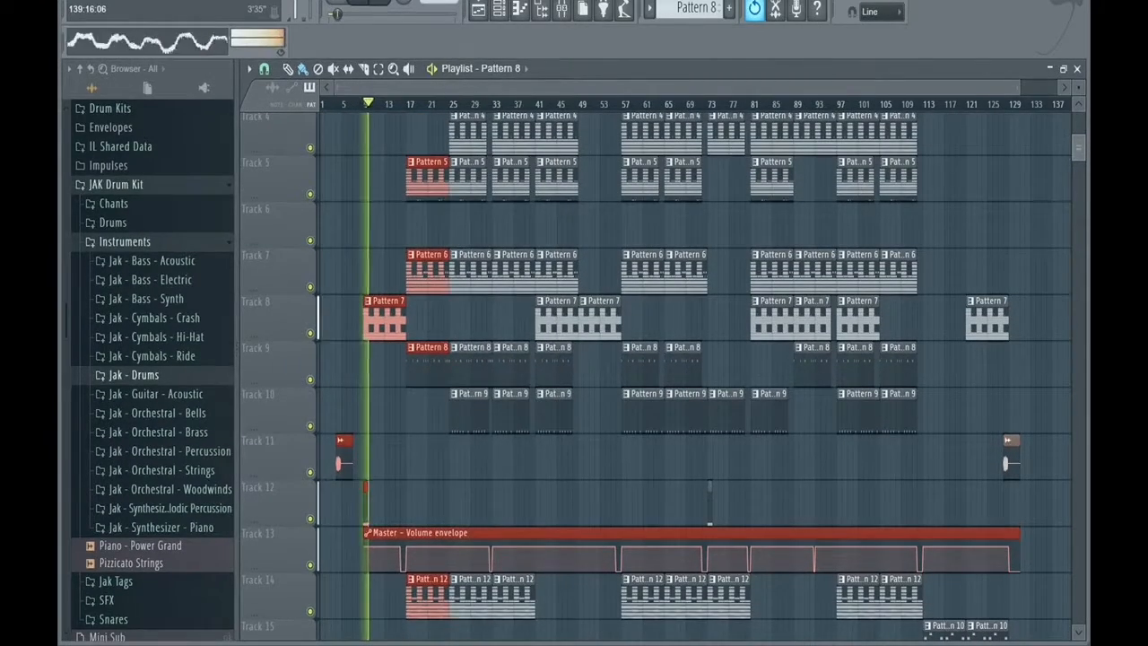
{"action": "scroll", "coordinate": [655, 372], "scroll_direction": "up", "scroll_amount": 3}
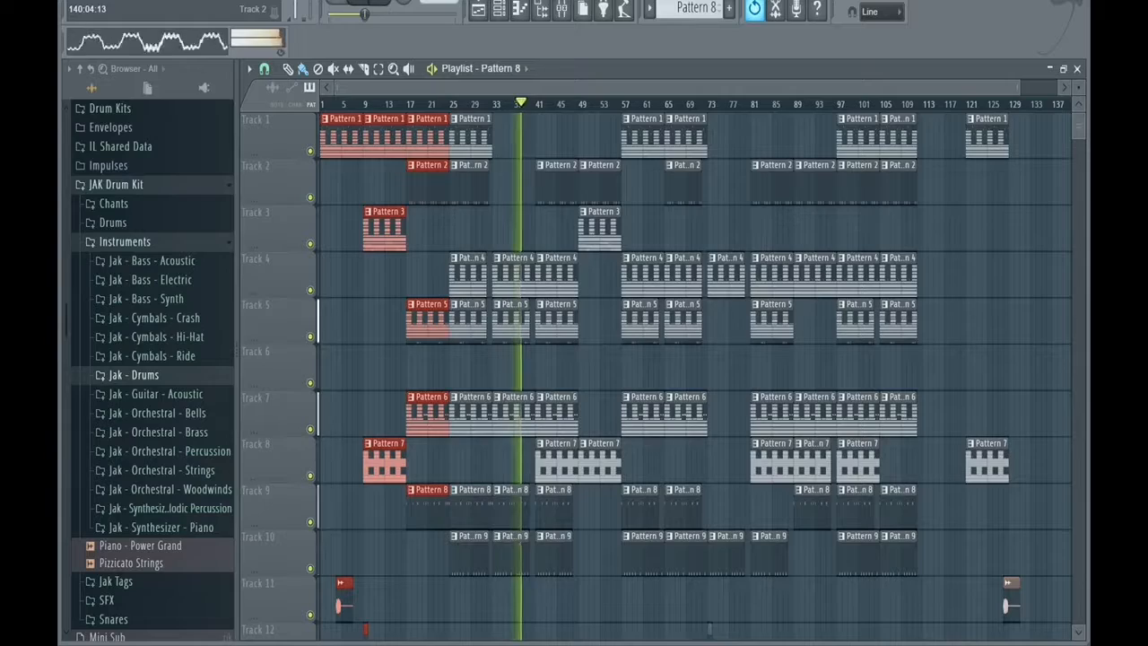
{"action": "scroll", "coordinate": [655, 372], "scroll_direction": "down", "scroll_amount": 4}
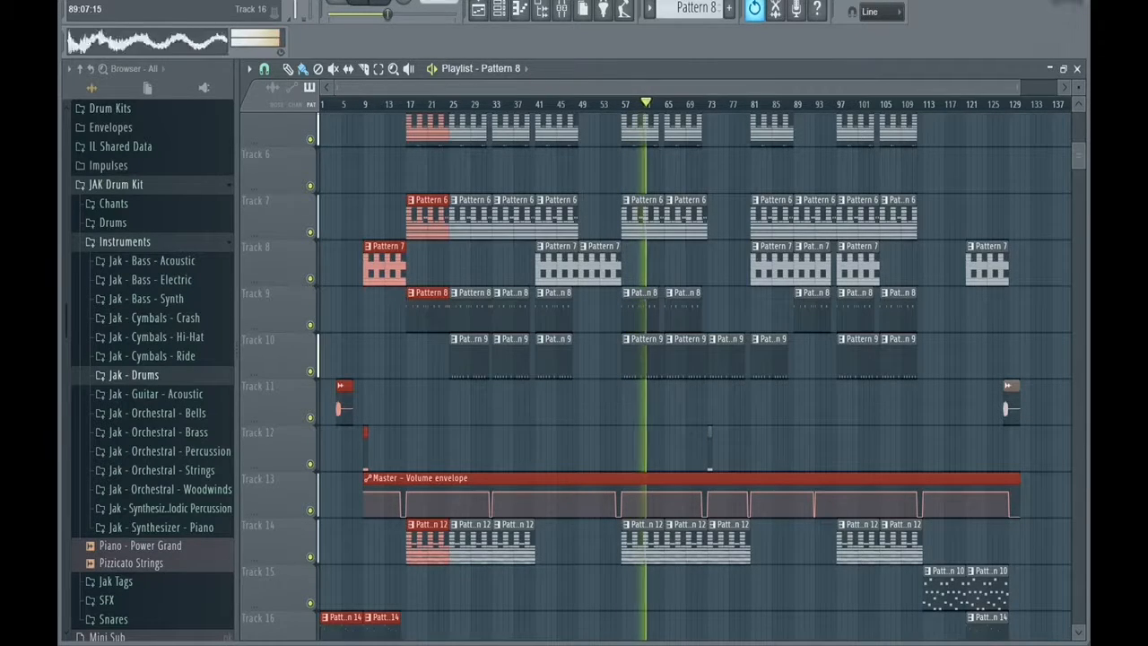
{"action": "key", "text": "space"}
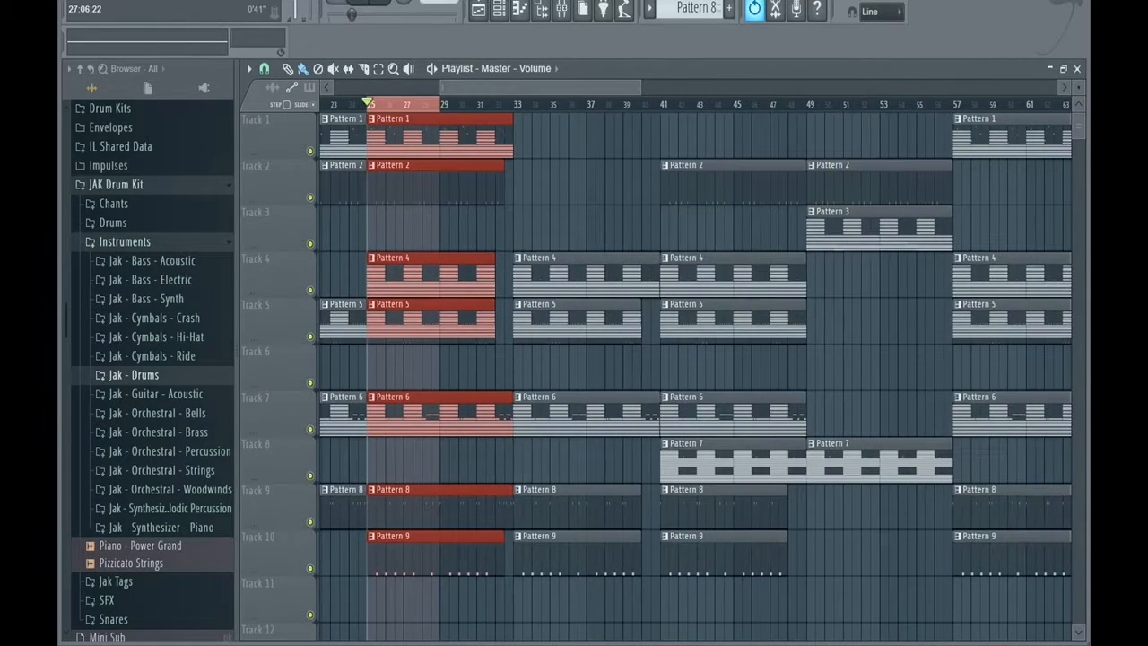
Fit the whole arrangement in the playlist view and listen to it while reviewing the lower tracks.
{"action": "left_click_drag", "start_coordinate": [440, 87], "coordinate": [335, 87]}
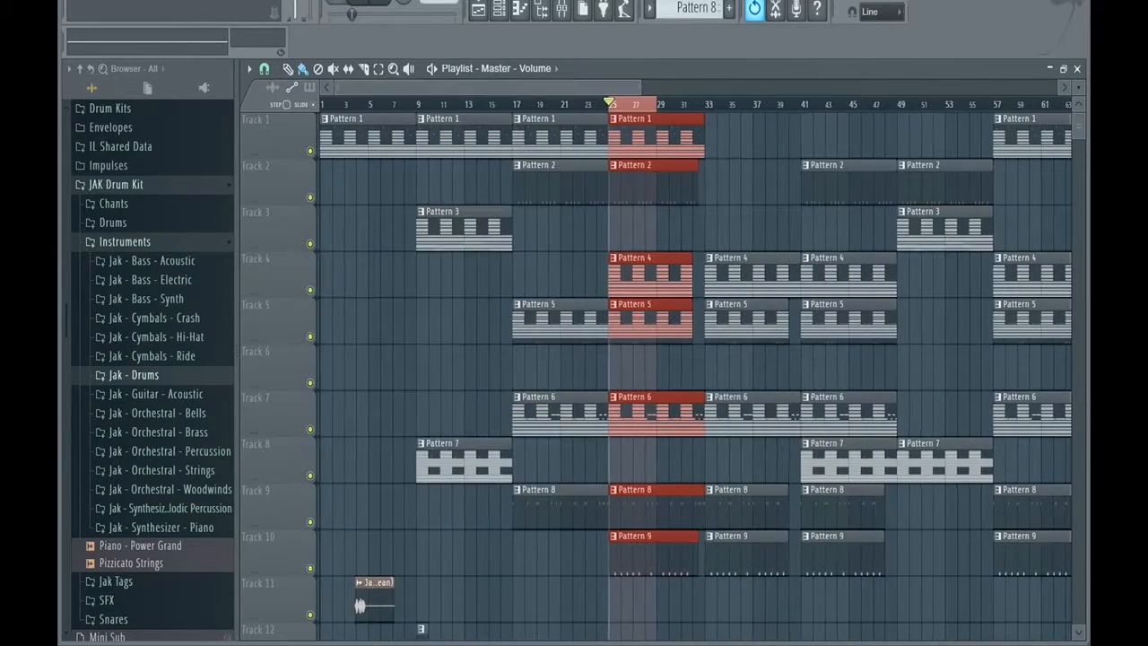
{"action": "left_click_drag", "start_coordinate": [641, 87], "coordinate": [1028, 87]}
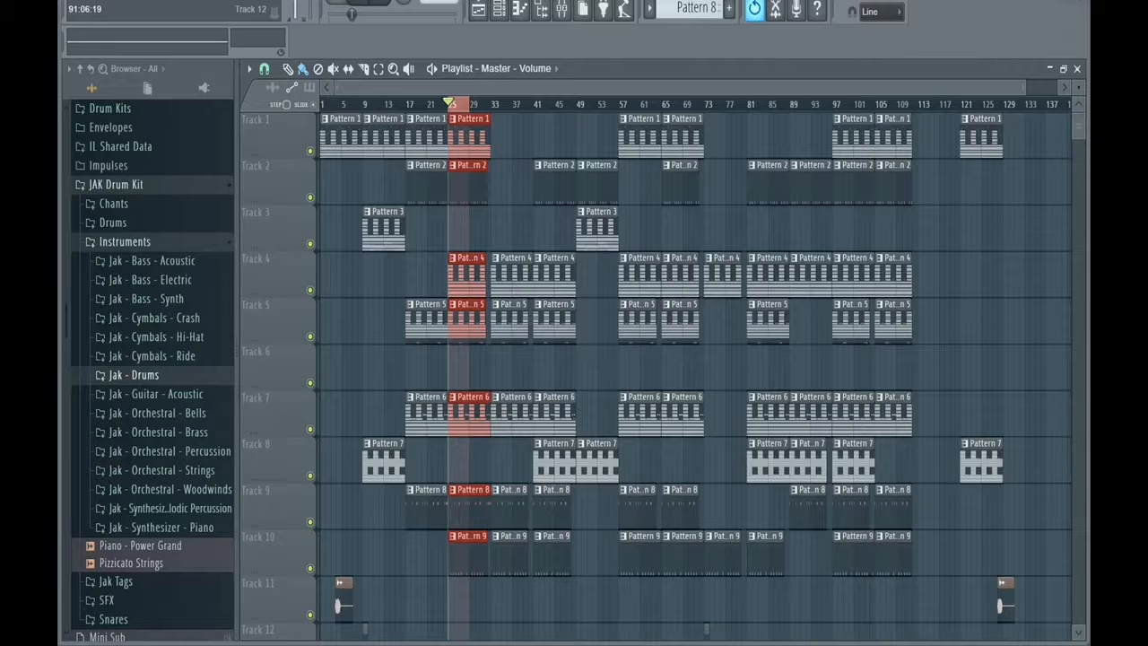
{"action": "key", "text": "space"}
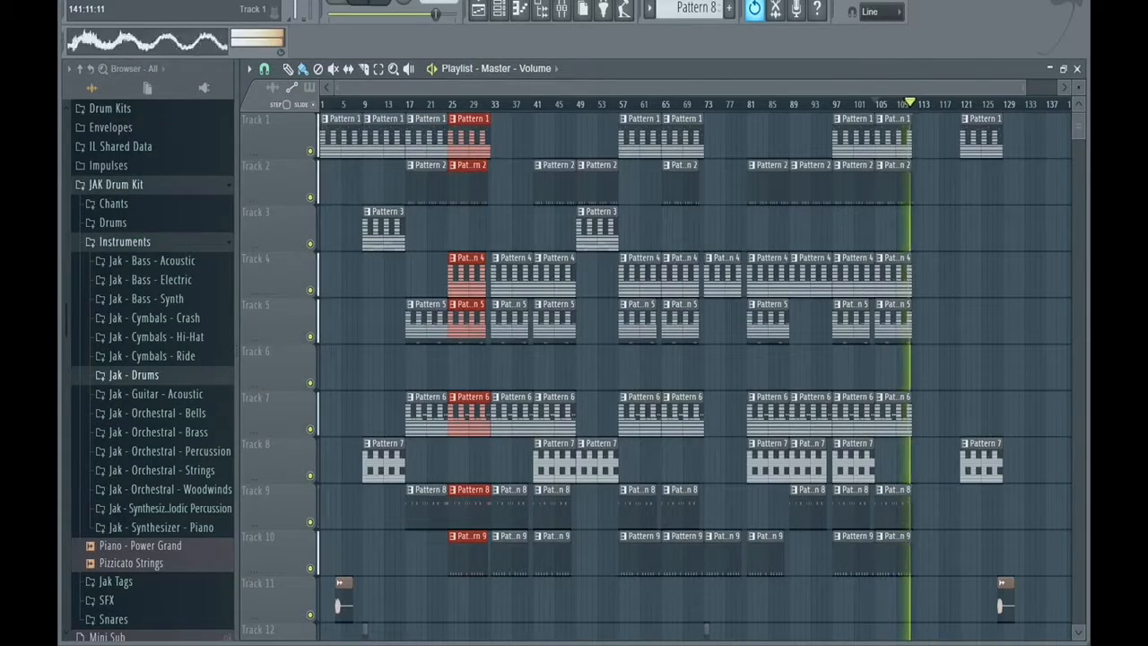
{"action": "scroll", "coordinate": [695, 372], "scroll_direction": "down", "scroll_amount": 5}
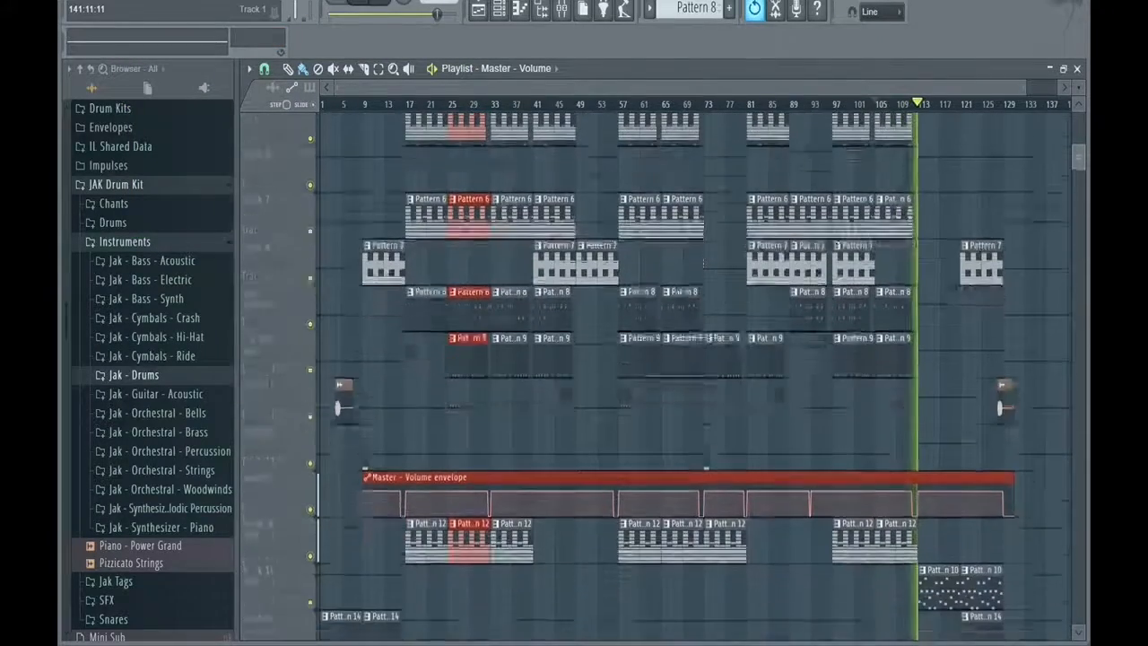